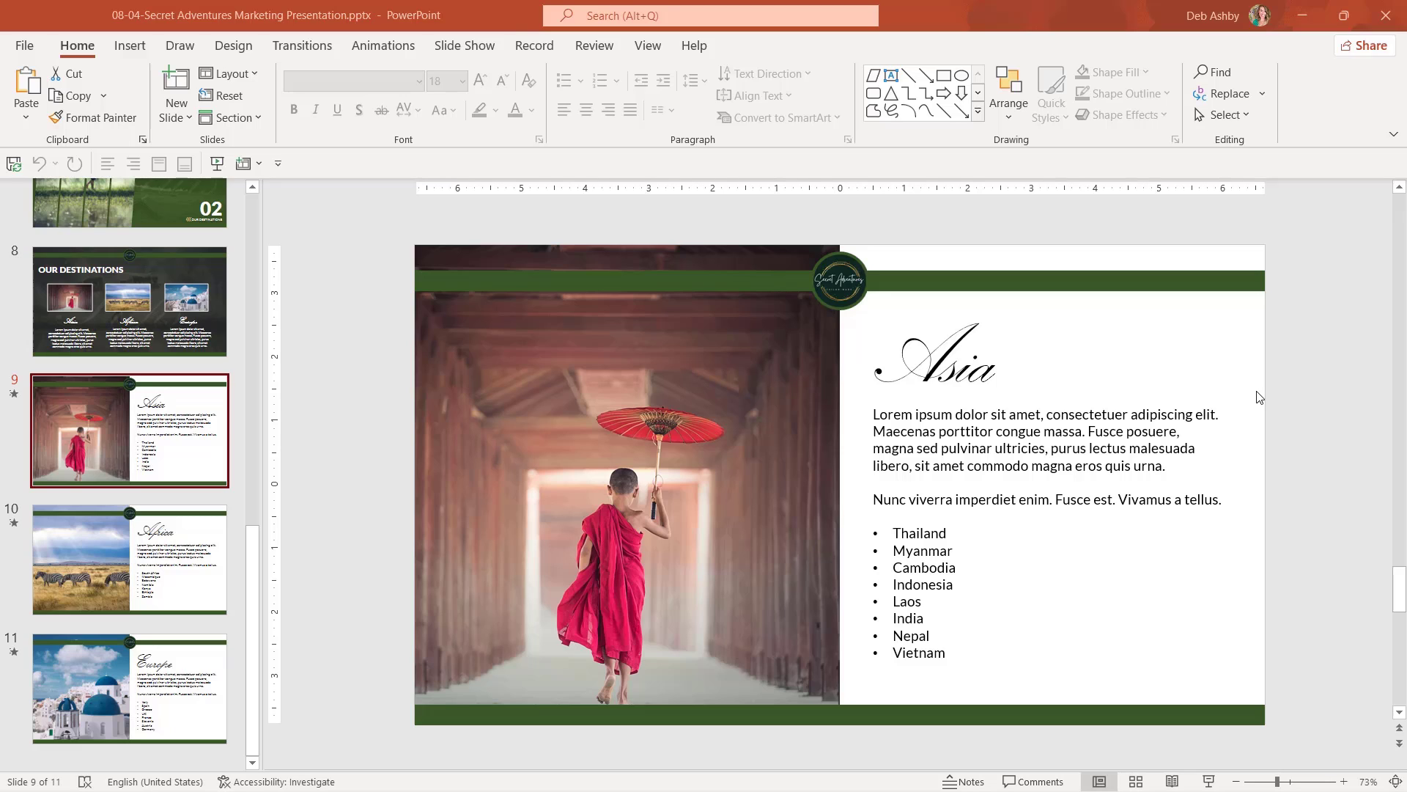
Show the Insert tab and preview the Zoom link options without inserting one.
{"action": "left_click", "coordinate": [131, 48]}
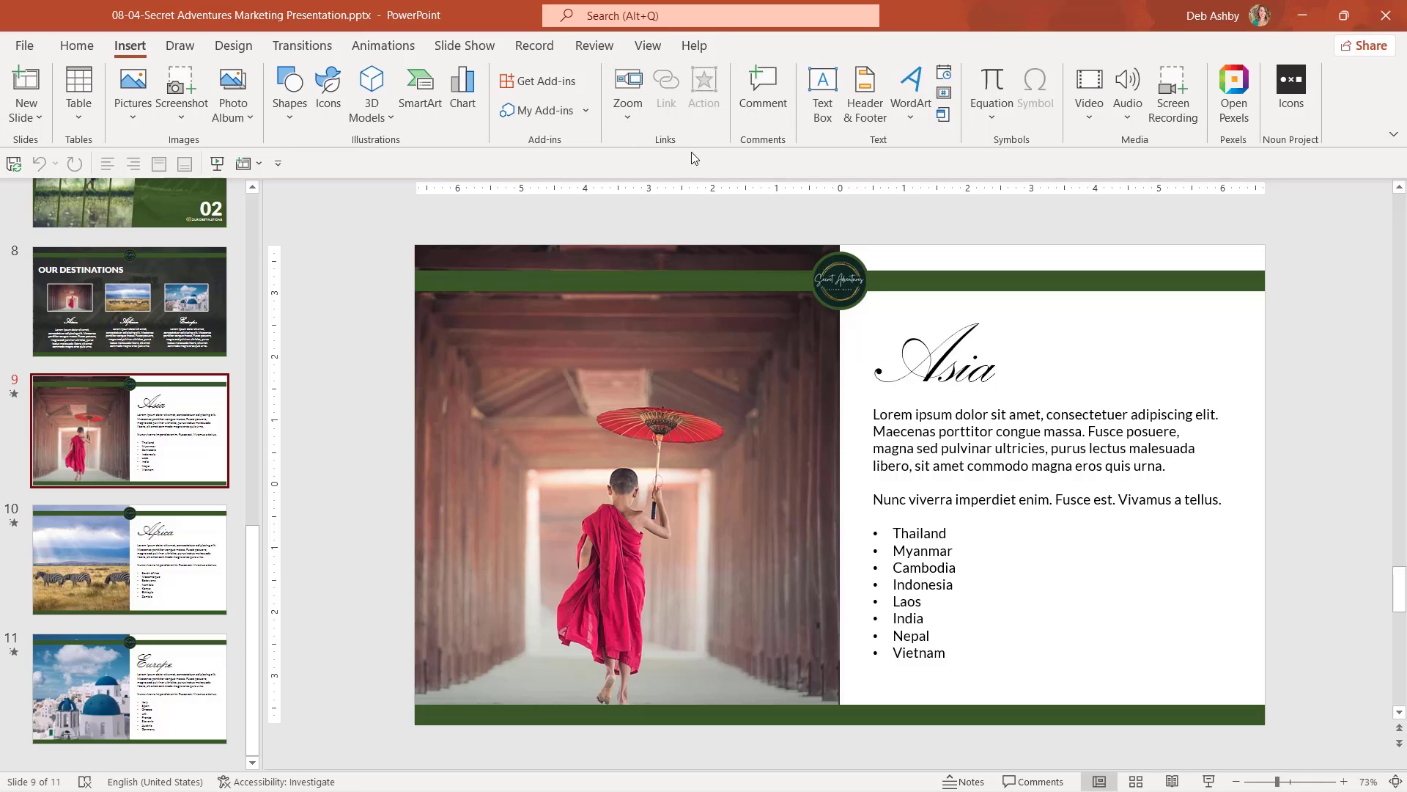
{"action": "left_click", "coordinate": [628, 103]}
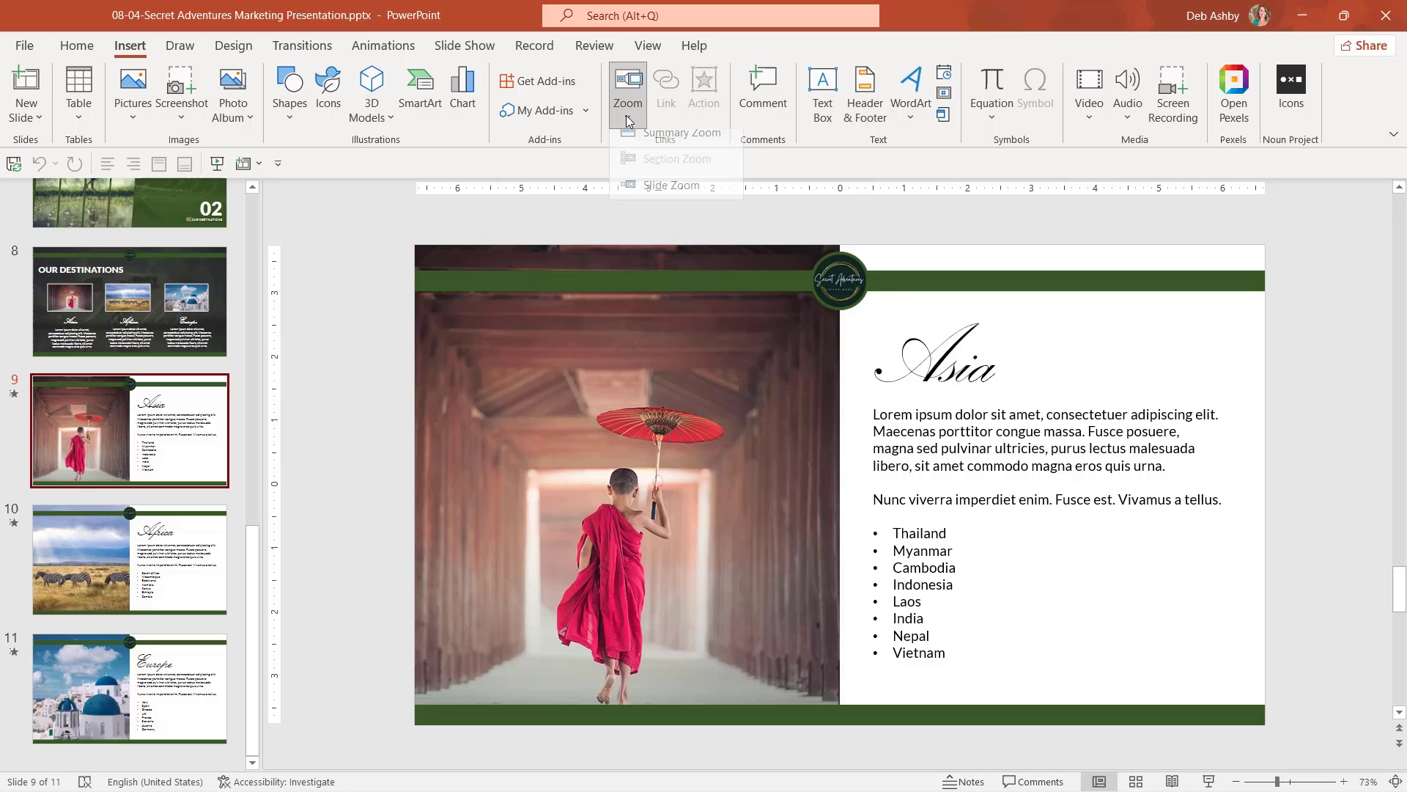
{"action": "left_click", "coordinate": [792, 168]}
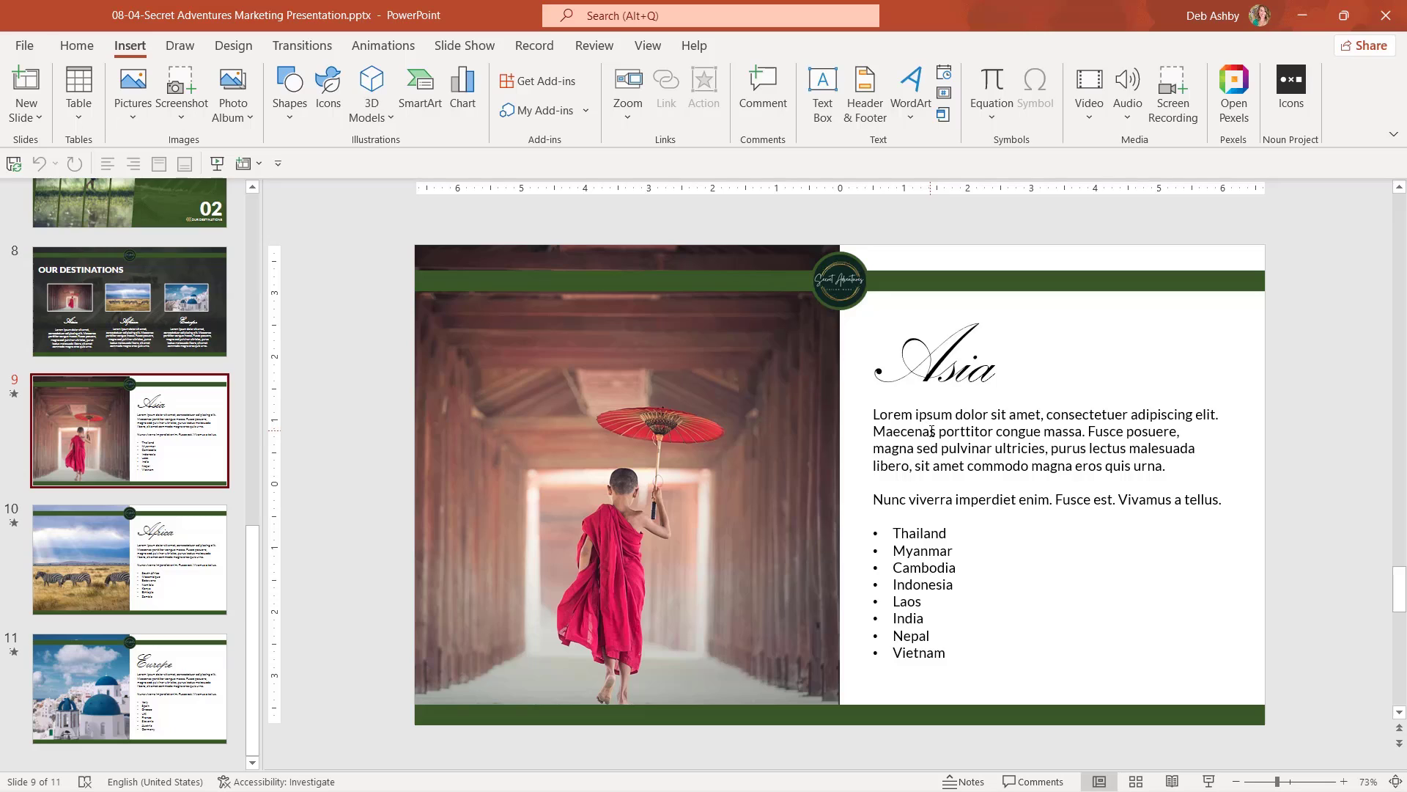
Select the word Thailand and start a hyperlink on it, moving the Insert Hyperlink window right.
{"action": "double_click", "coordinate": [919, 534]}
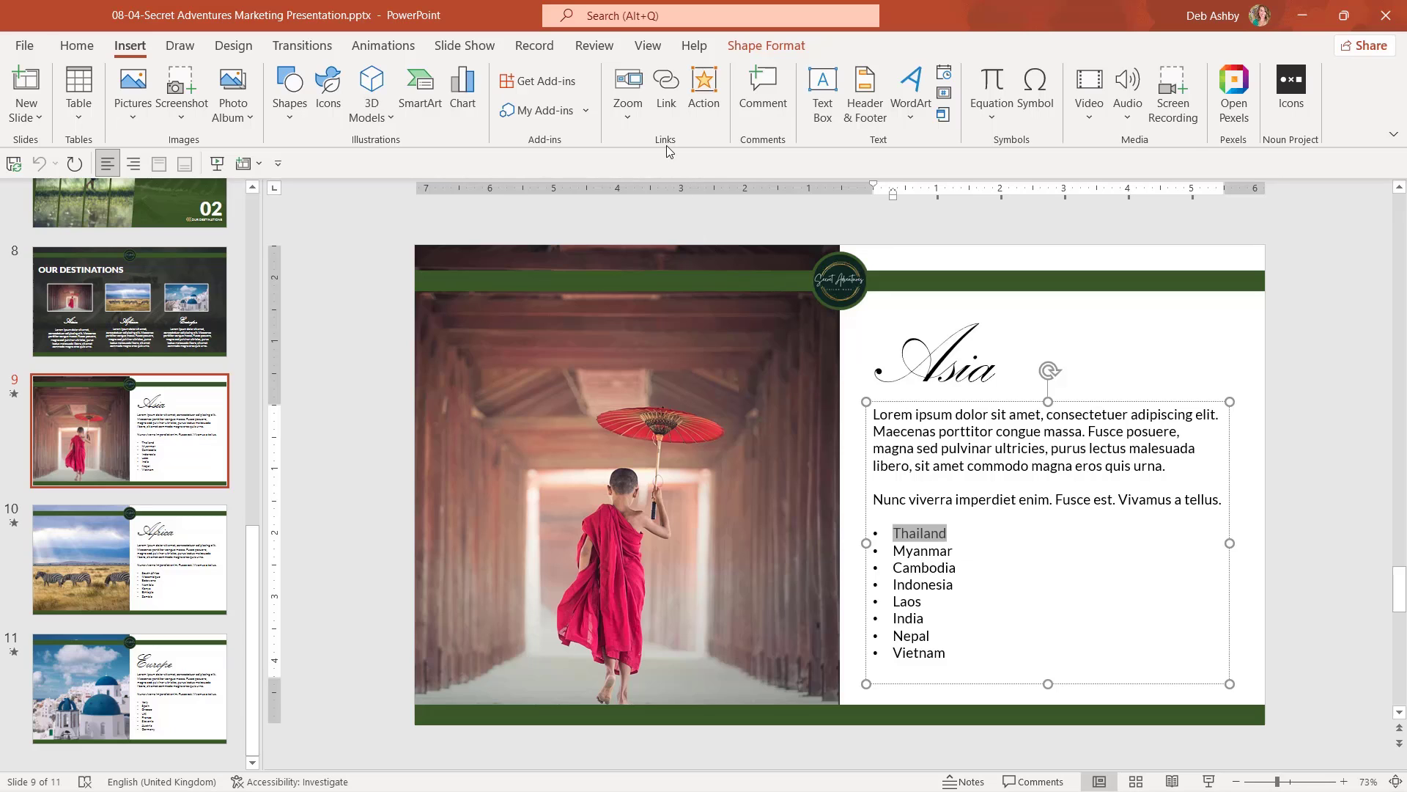
{"action": "left_click", "coordinate": [666, 87]}
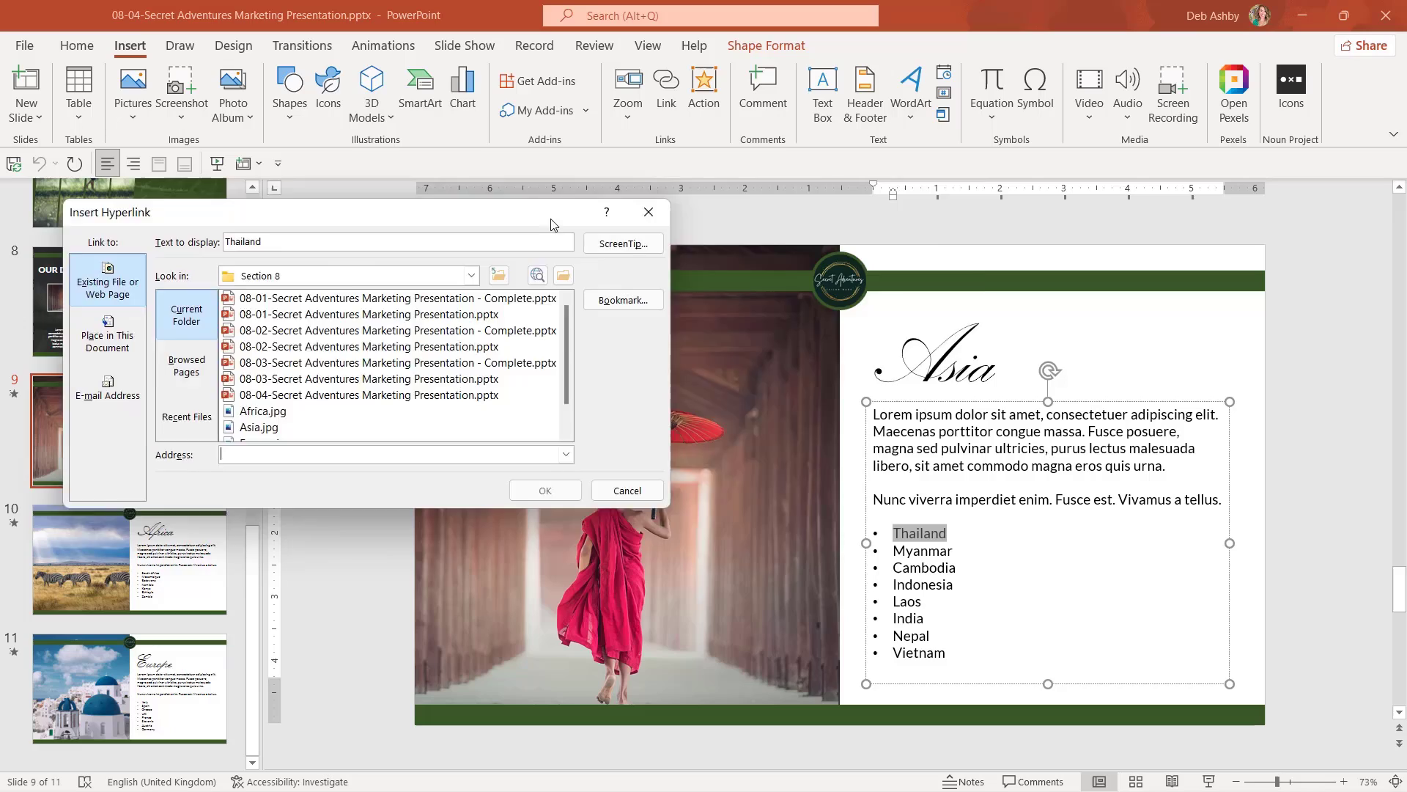
{"action": "left_click_drag", "start_coordinate": [553, 223], "coordinate": [843, 194]}
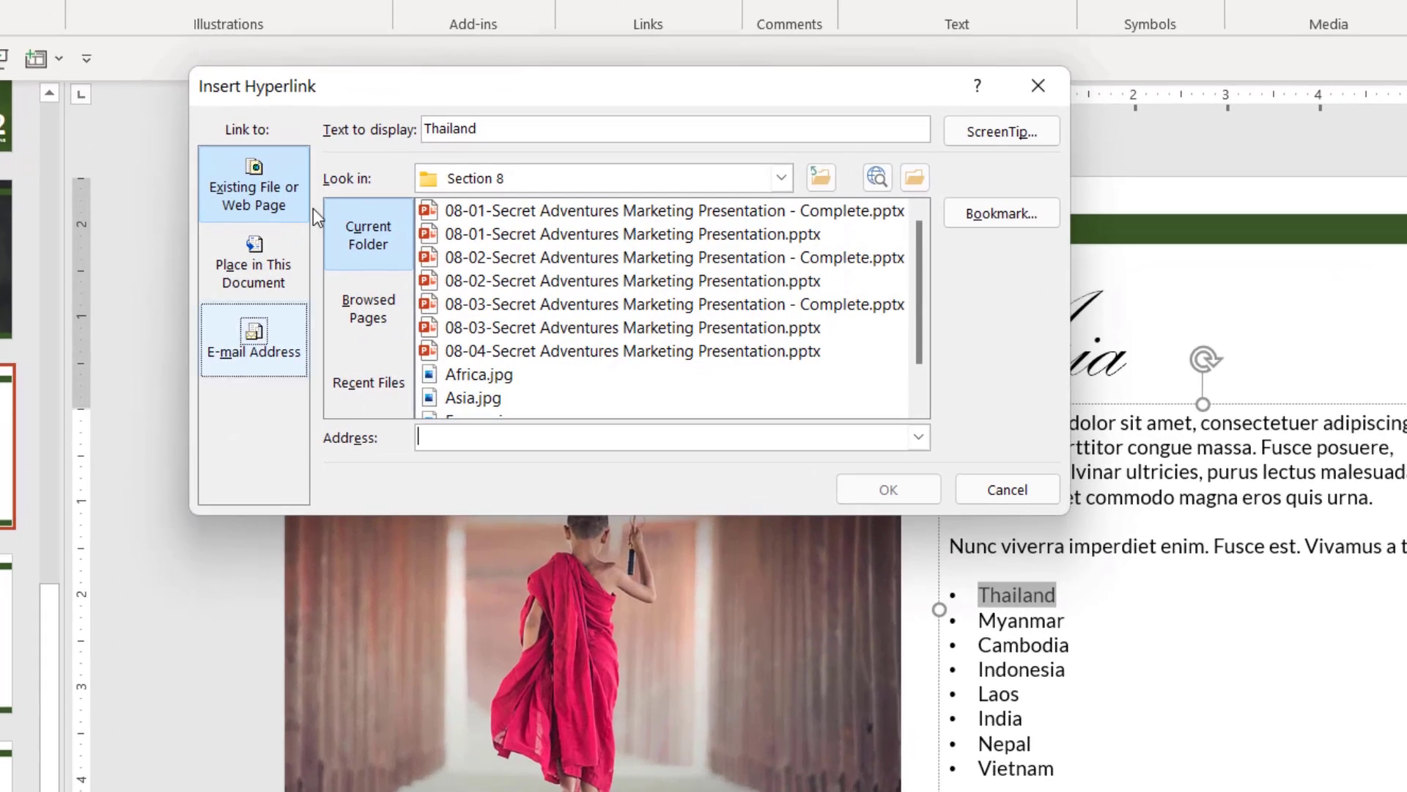
Browse the Existing File or Web Page folders, then view Place in This Document's slides 1–10.
{"action": "left_click", "coordinate": [277, 188]}
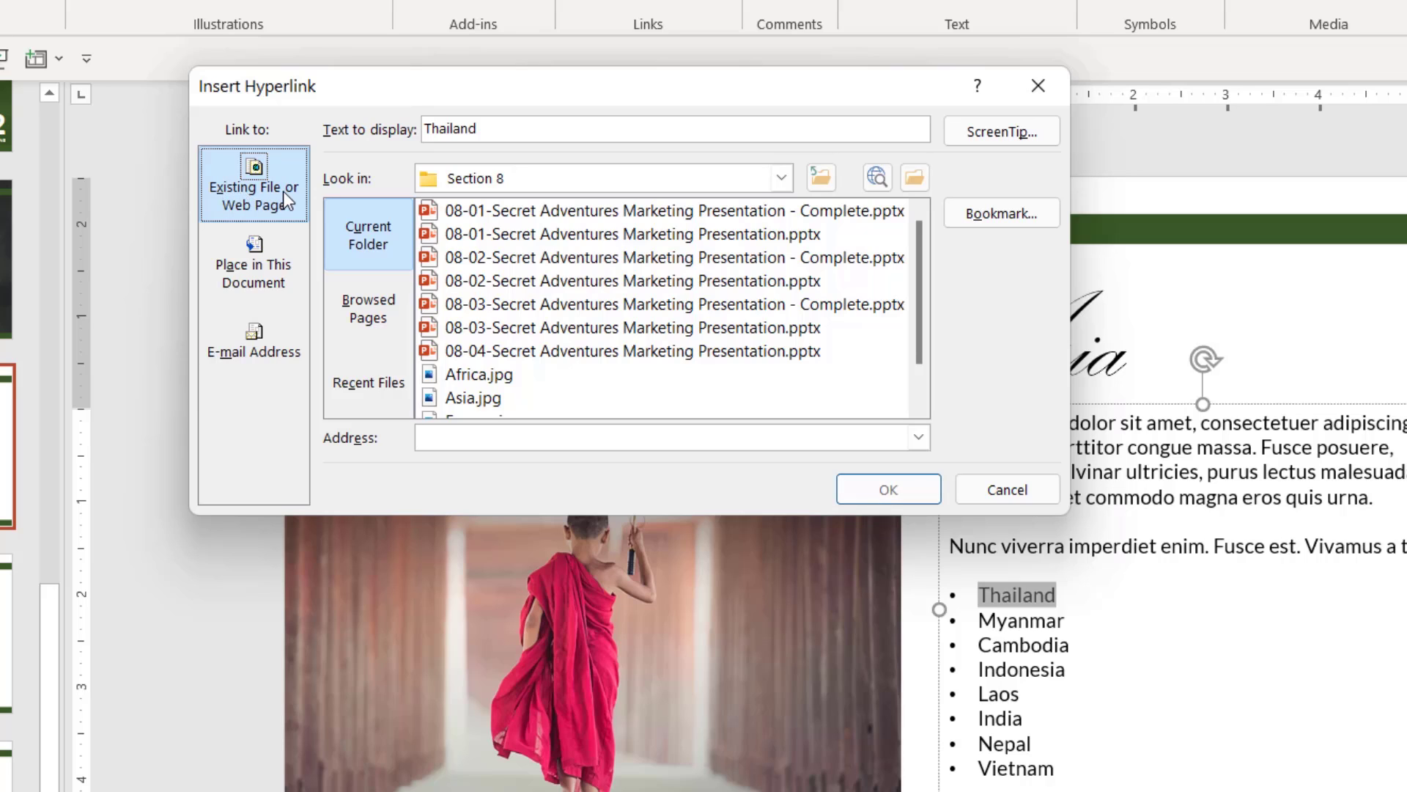
{"action": "left_click", "coordinate": [783, 178]}
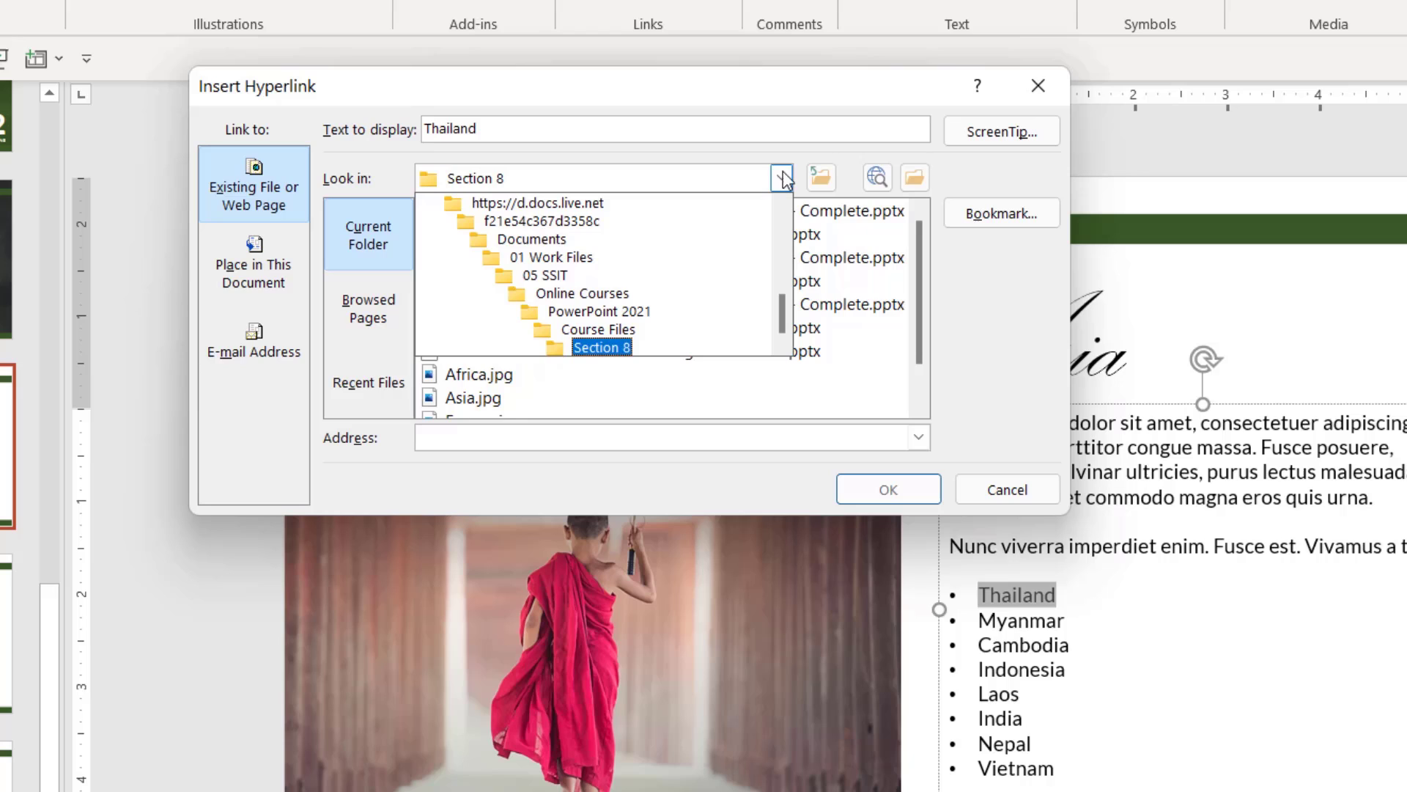
{"action": "left_click", "coordinate": [780, 150]}
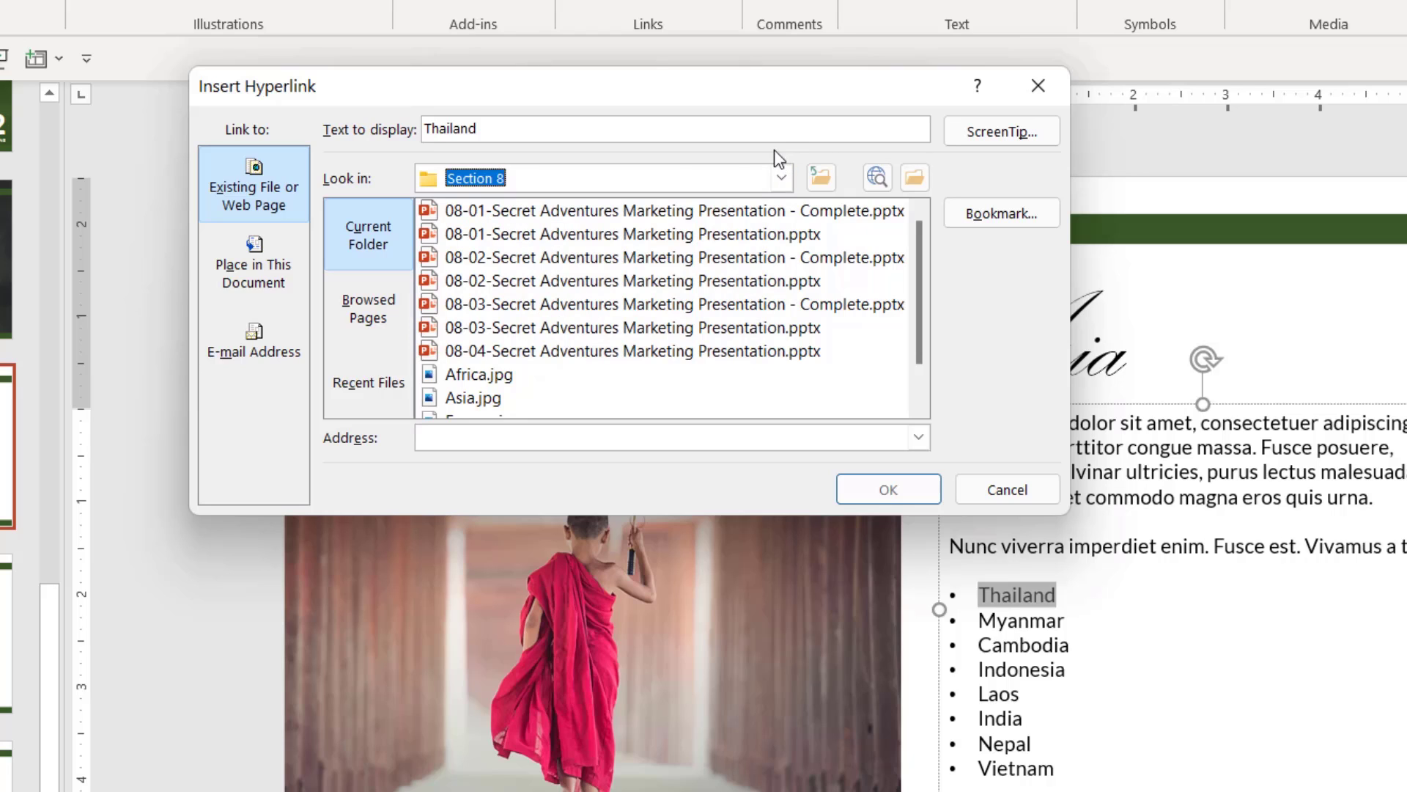
{"action": "left_click_drag", "start_coordinate": [918, 249], "coordinate": [916, 217]}
{"action": "left_click_drag", "start_coordinate": [915, 251], "coordinate": [913, 313]}
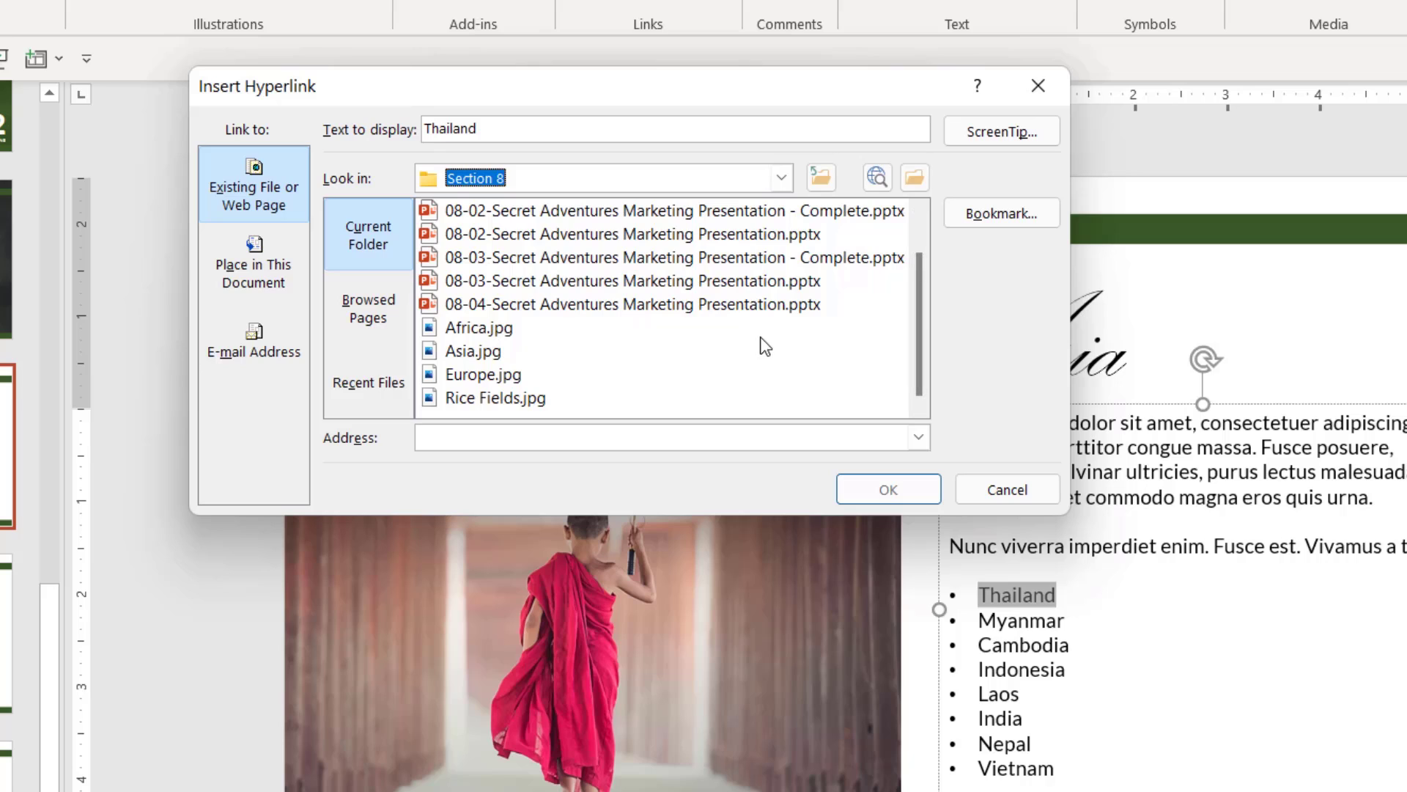
{"action": "left_click", "coordinate": [282, 291]}
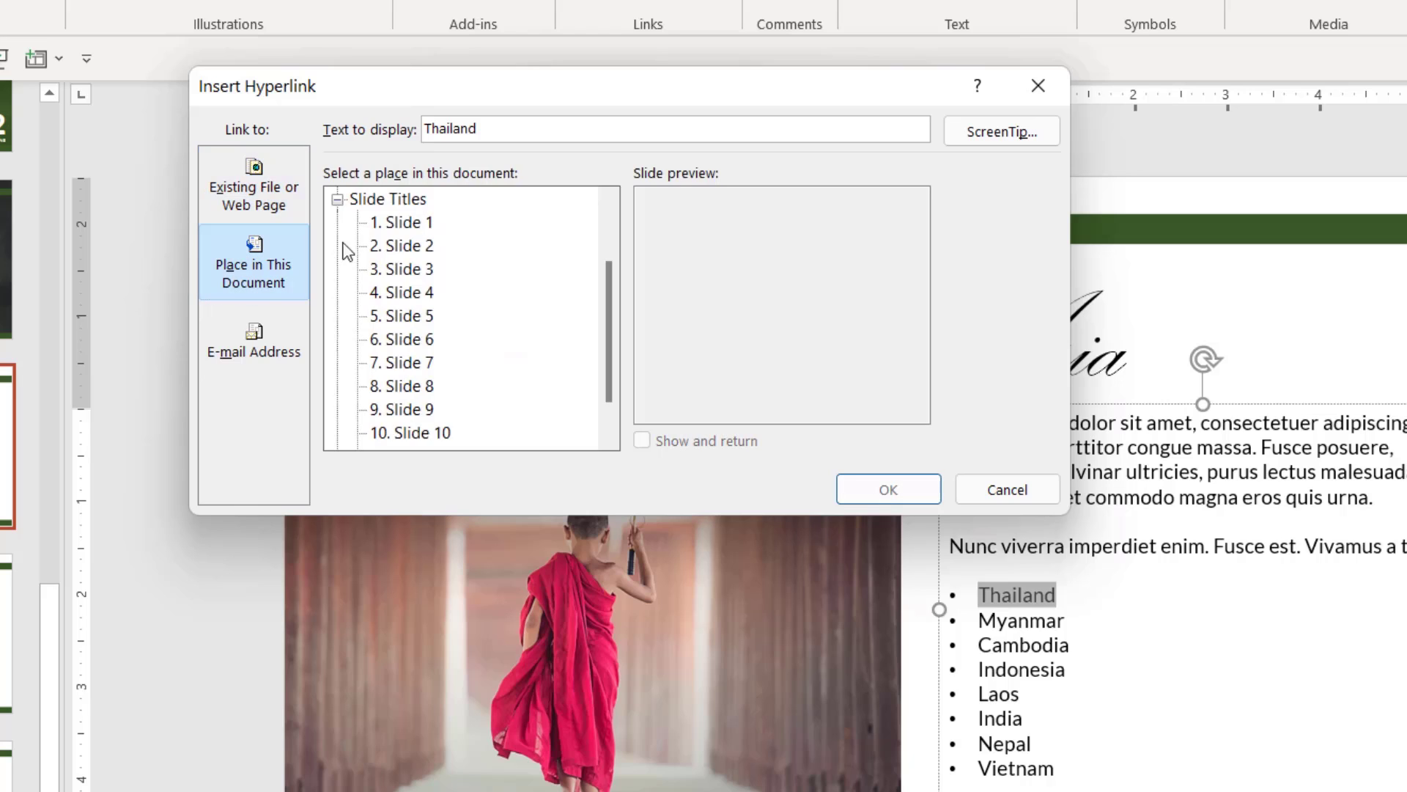
{"action": "left_click", "coordinate": [420, 223]}
{"action": "left_click", "coordinate": [418, 246]}
{"action": "left_click", "coordinate": [420, 270]}
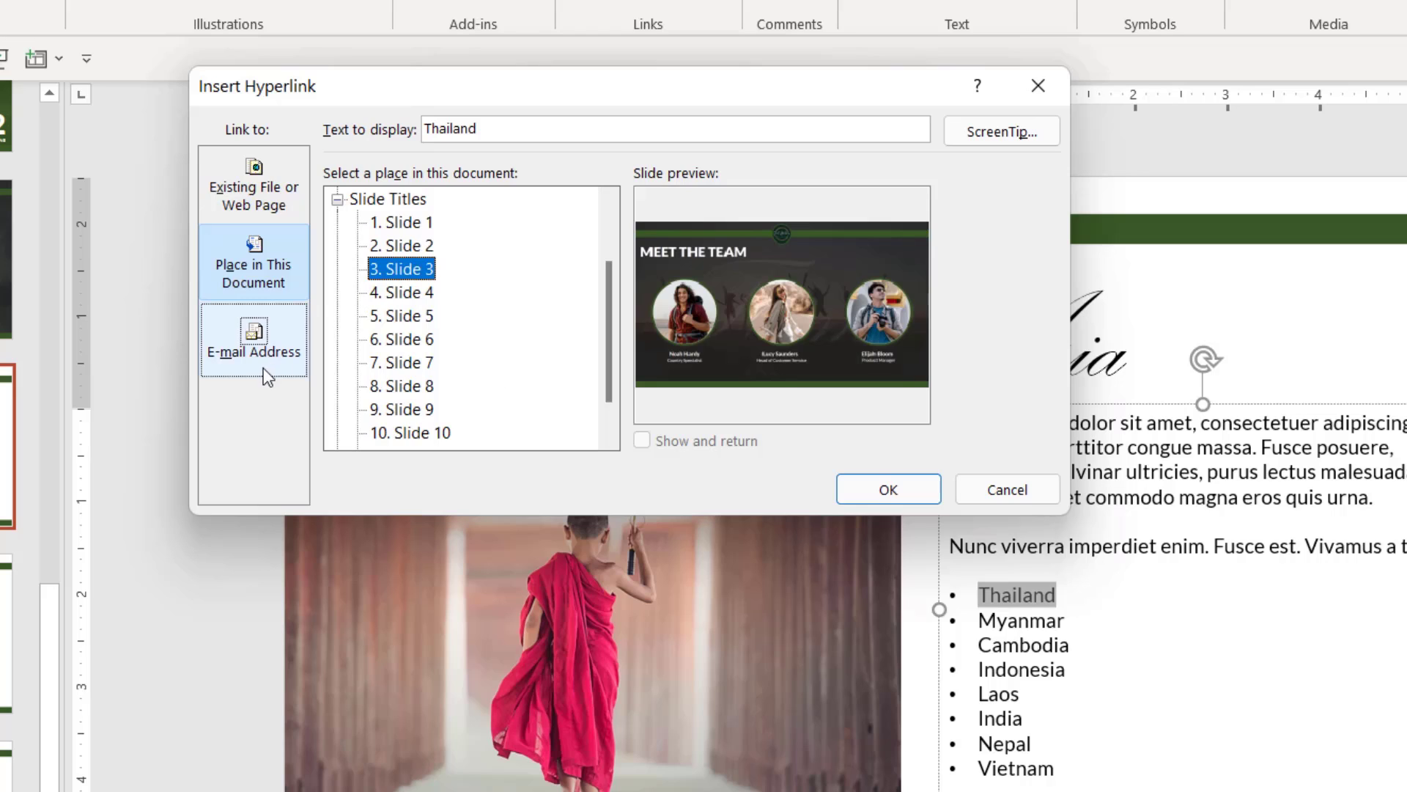
{"action": "left_click", "coordinate": [249, 350]}
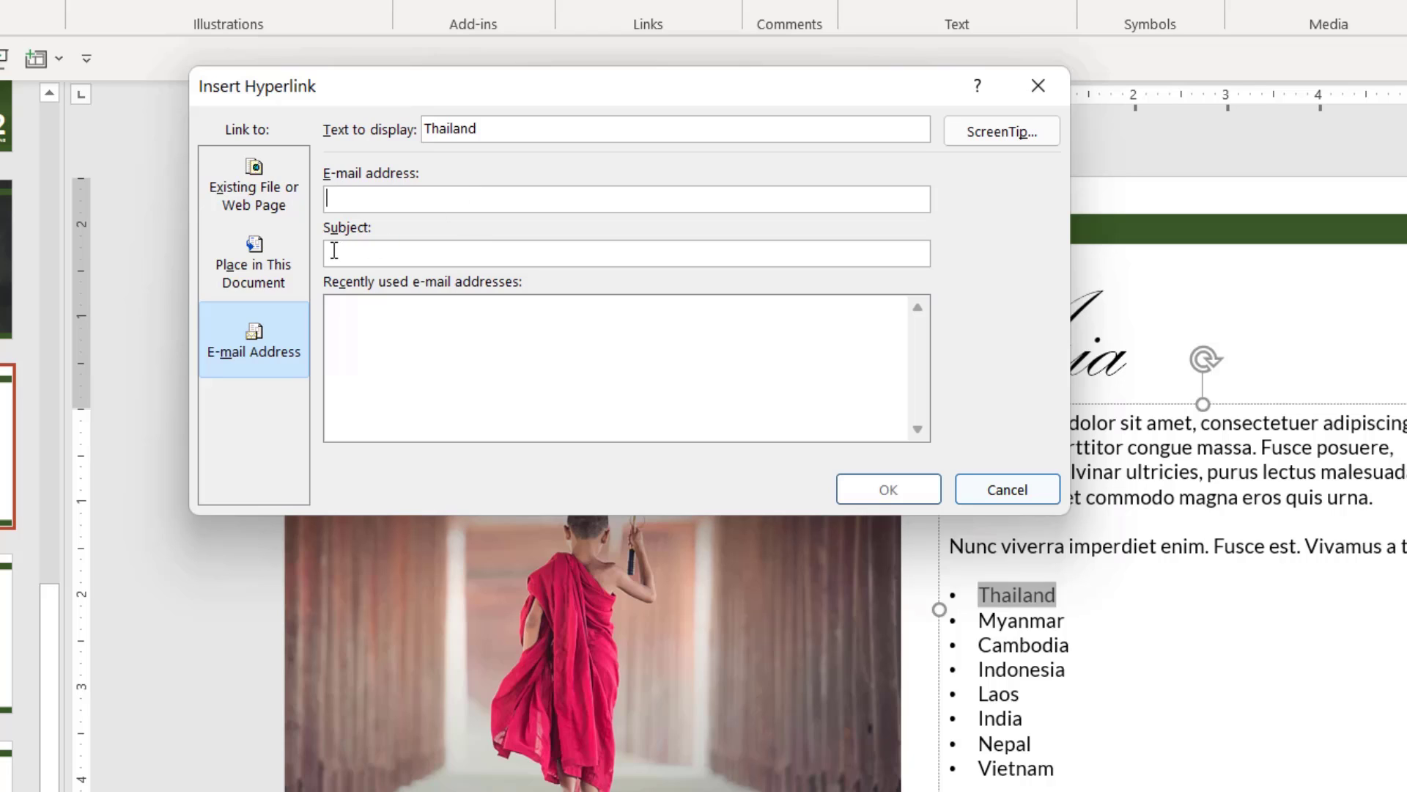
{"action": "left_click", "coordinate": [261, 349]}
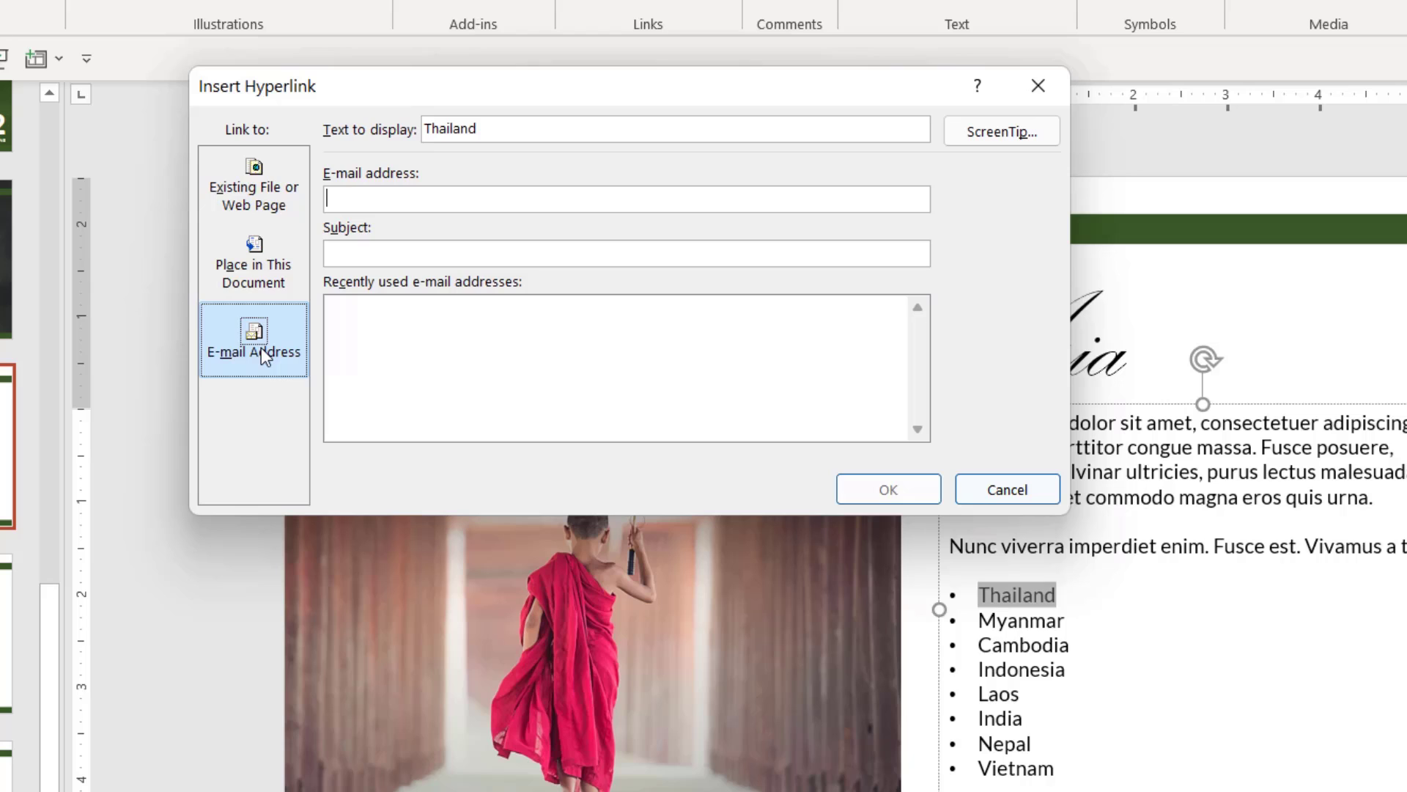
{"action": "left_click", "coordinate": [254, 169]}
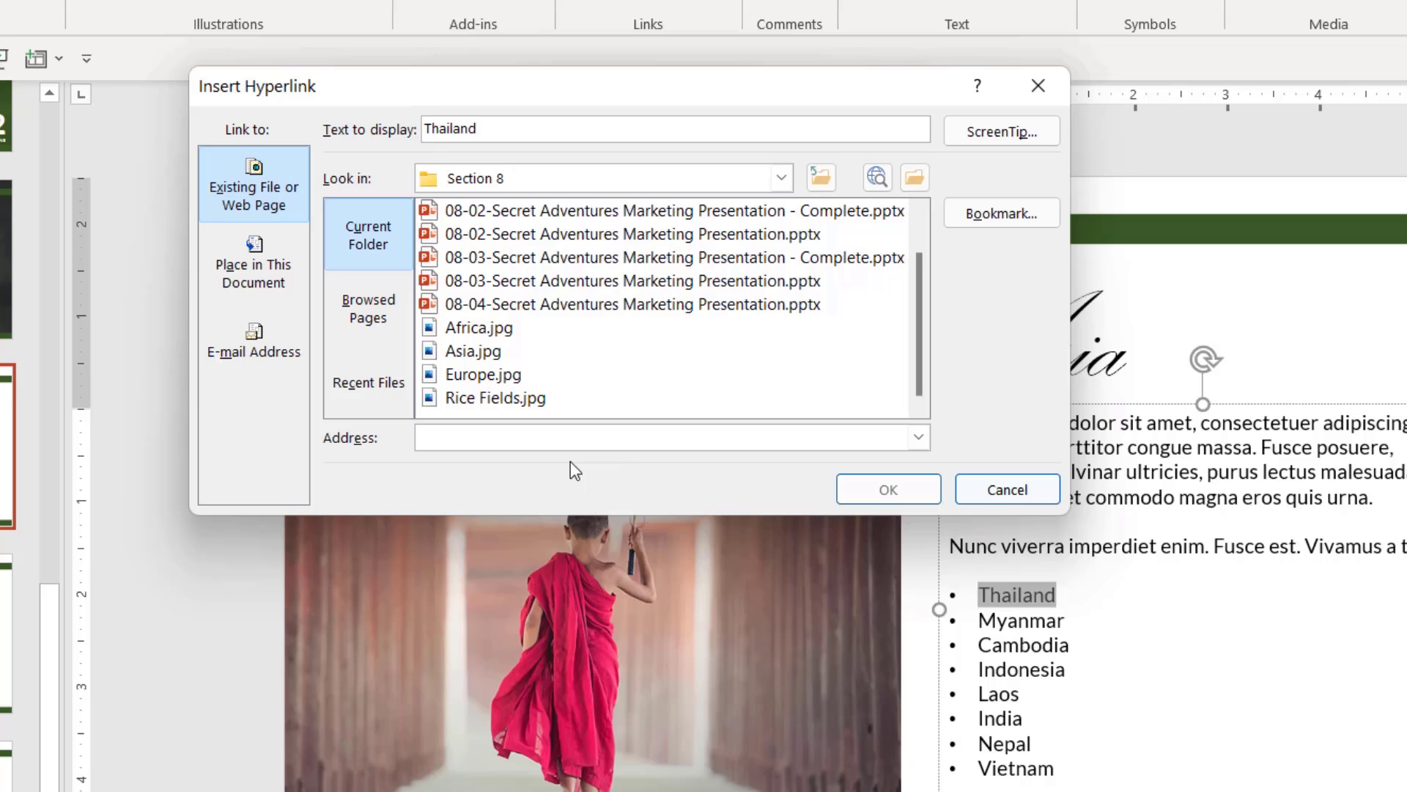
{"action": "type", "text": "www.google.com"}
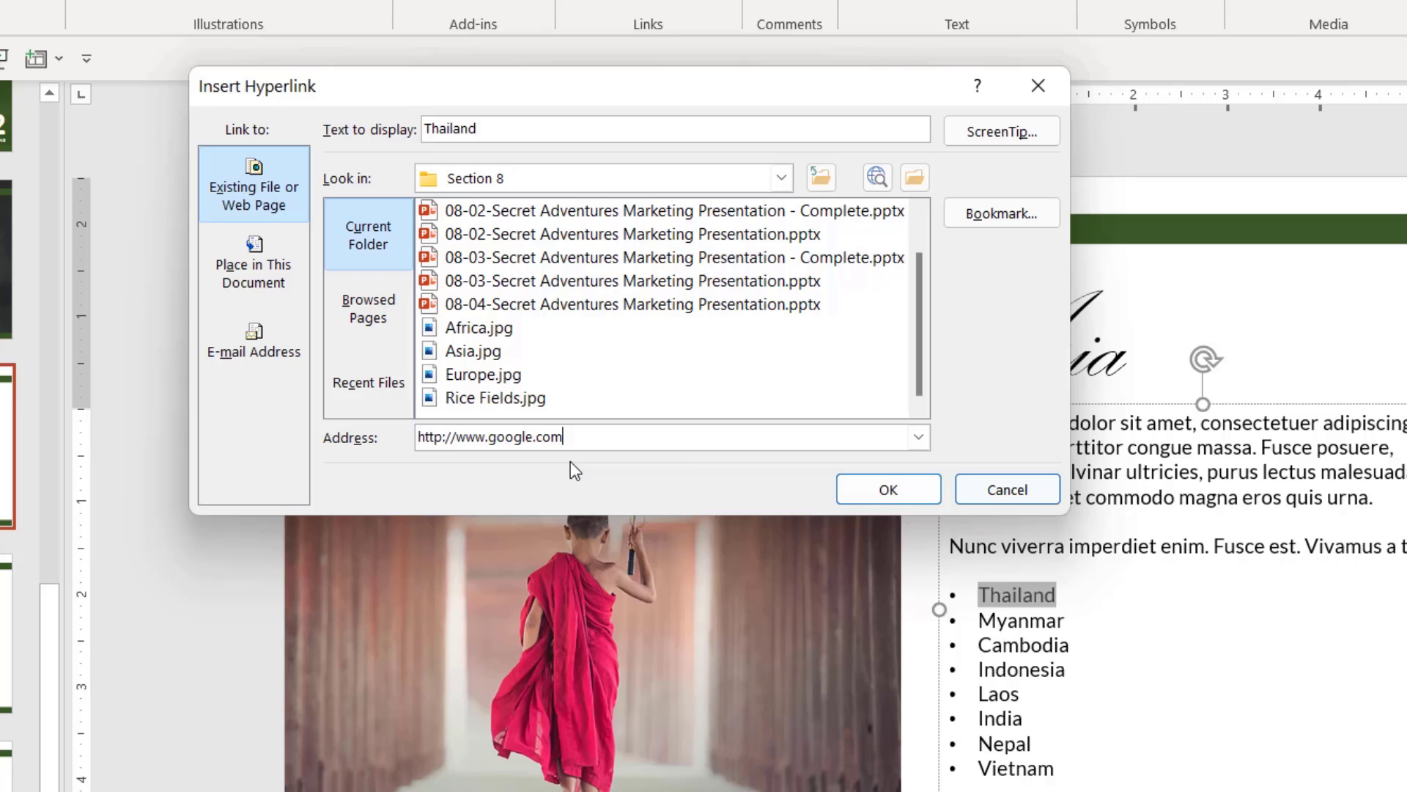
{"action": "left_click", "coordinate": [886, 490]}
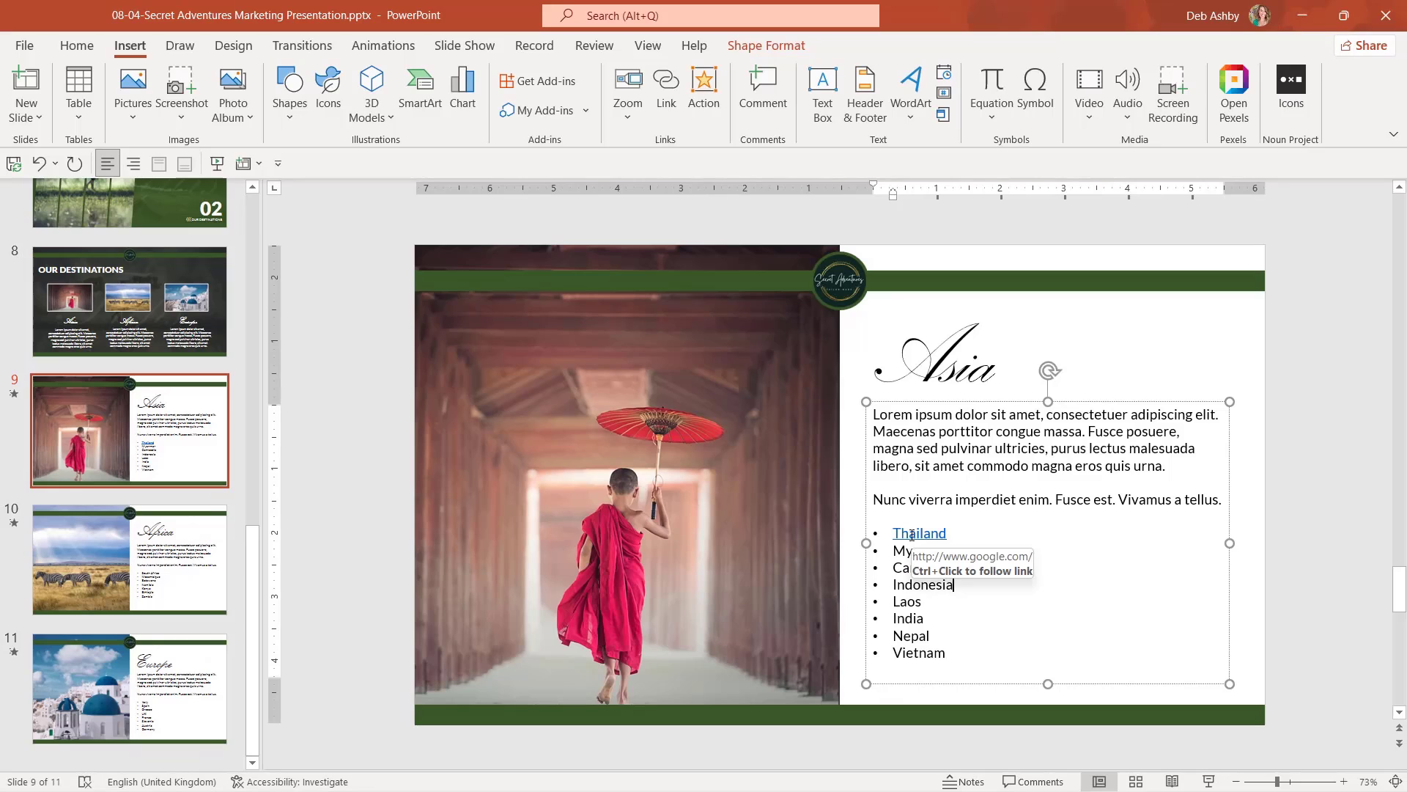
{"action": "left_click", "coordinate": [979, 605]}
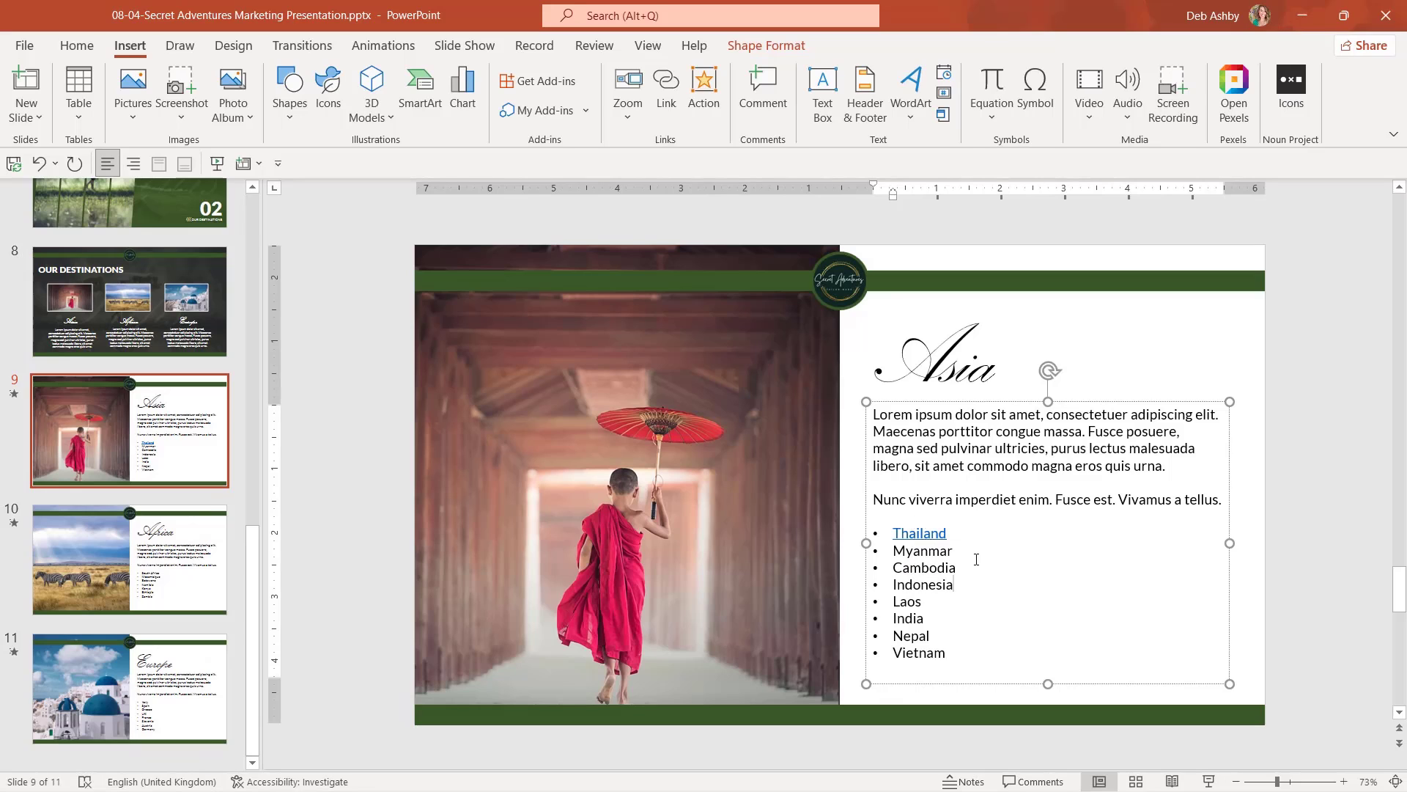
{"action": "mouse_move", "coordinate": [921, 536]}
{"action": "left_click", "coordinate": [922, 536], "text": "ctrl"}
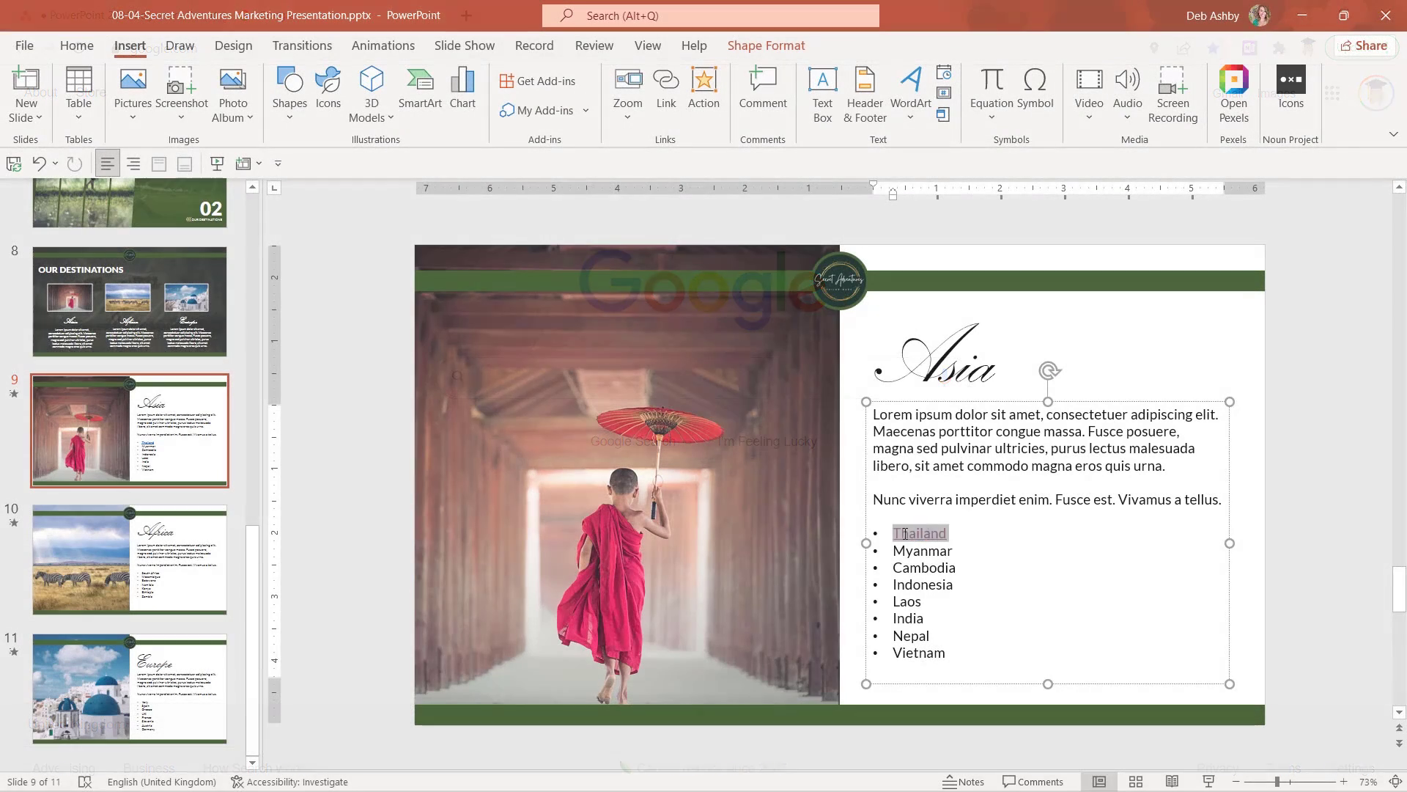
Edit the Thailand link to add the ScreenTip 'Click to go to Google'.
{"action": "right_click", "coordinate": [915, 538]}
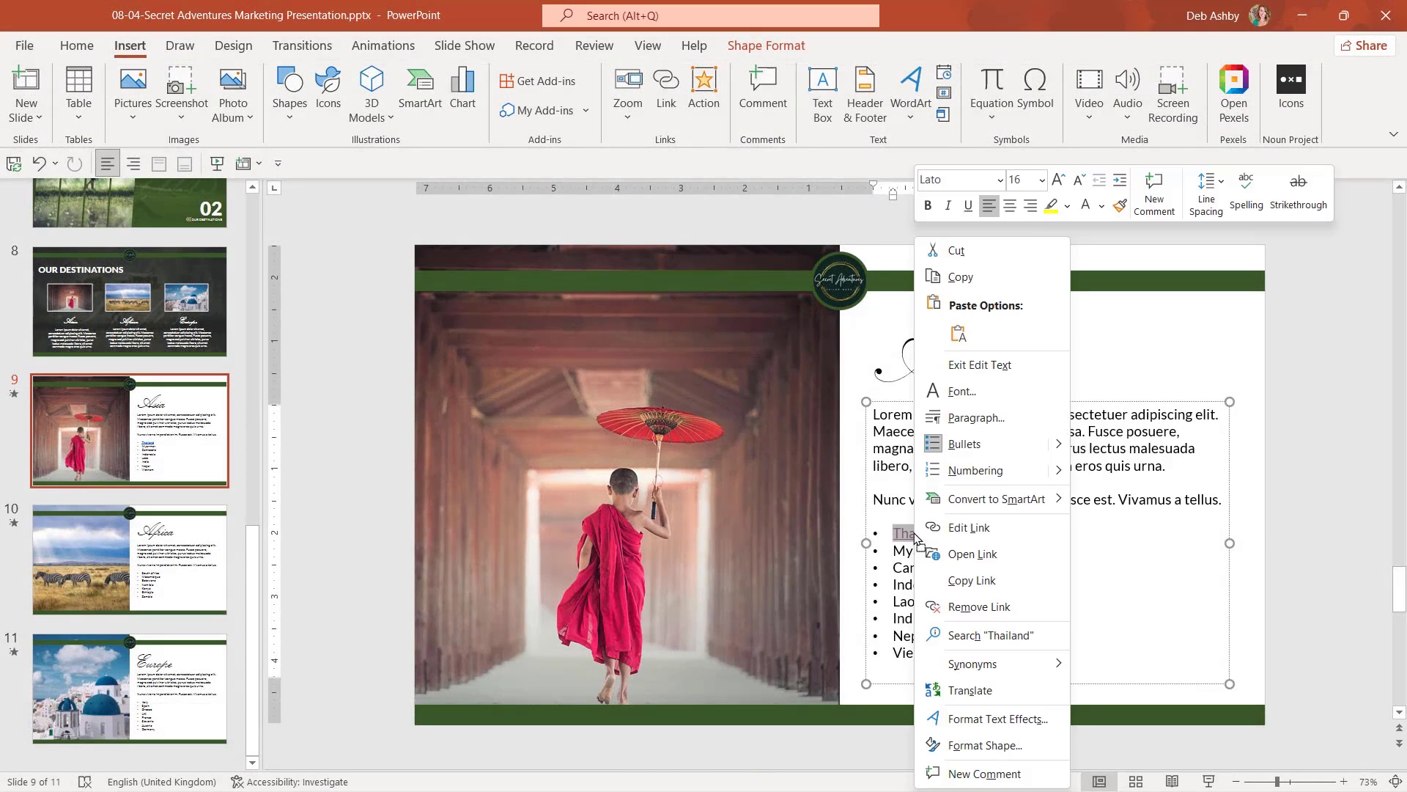
{"action": "left_click", "coordinate": [987, 529]}
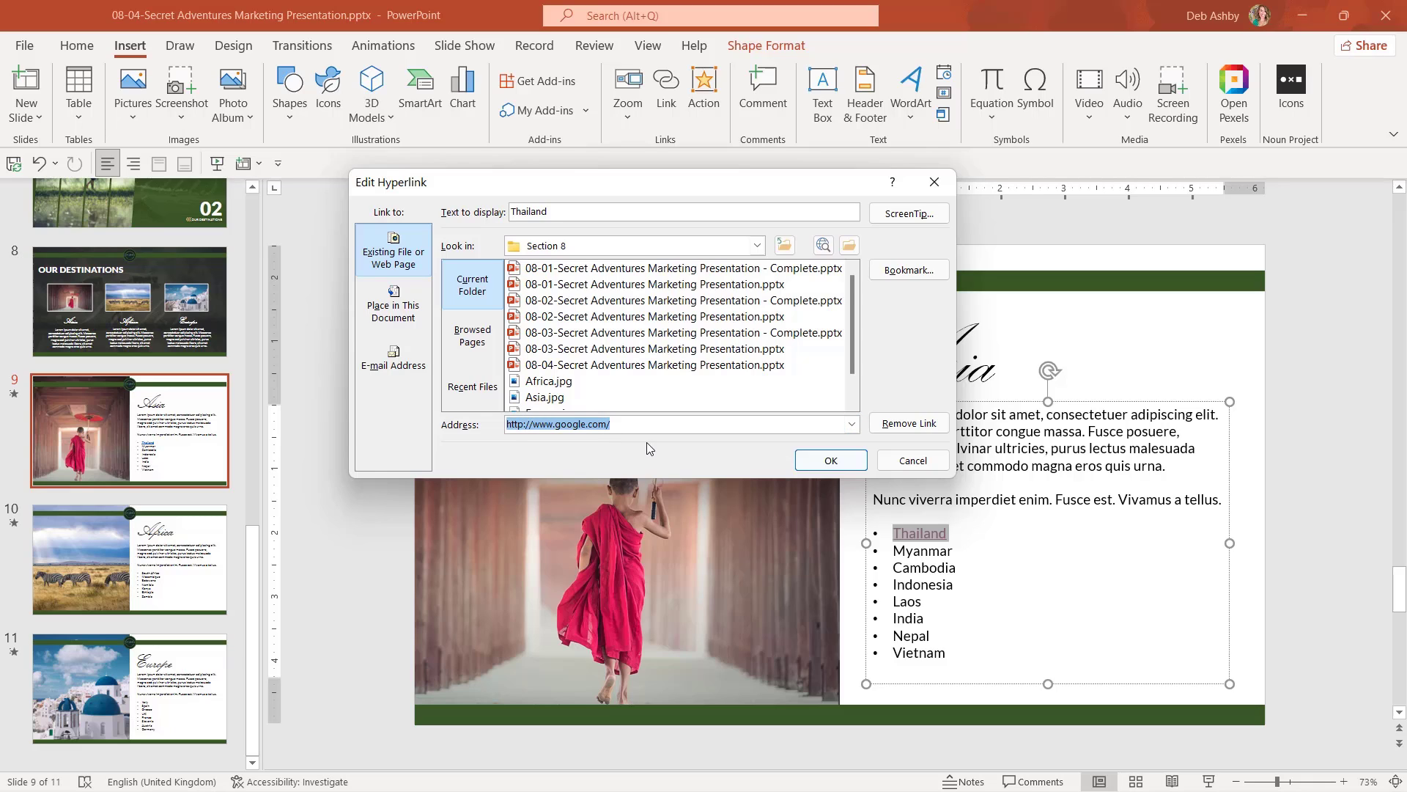
{"action": "left_click", "coordinate": [907, 217]}
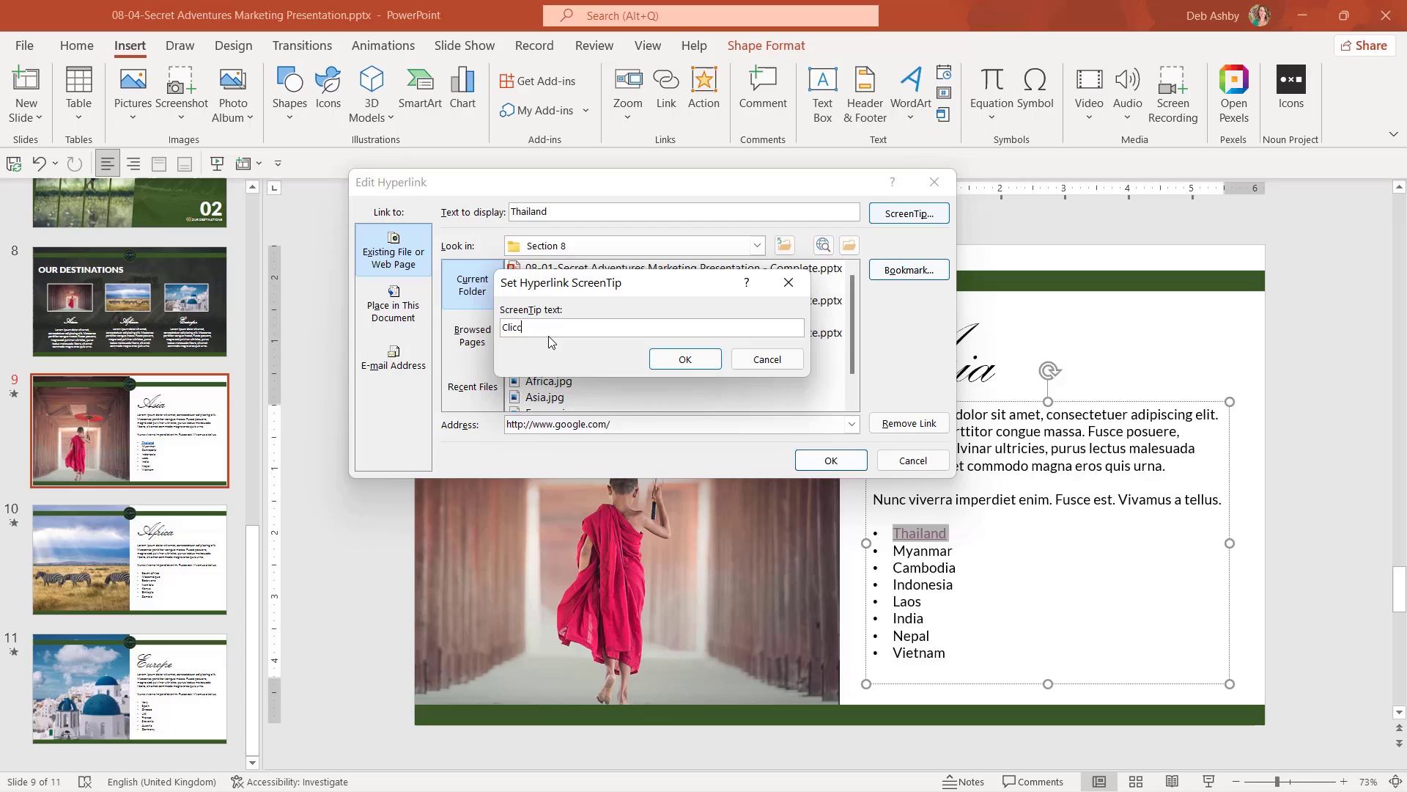
{"action": "type", "text": "to go to Google"}
{"action": "left_click", "coordinate": [678, 361]}
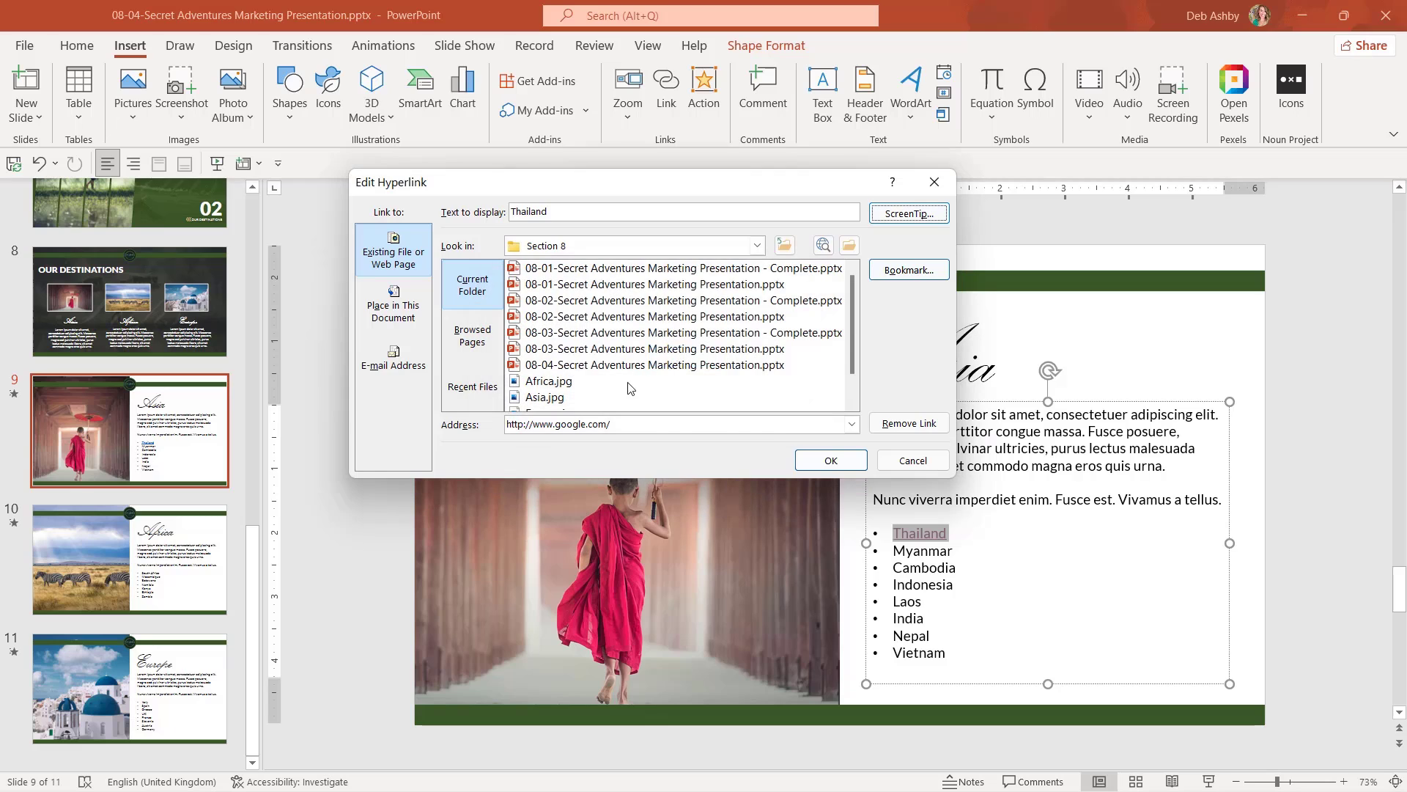
{"action": "left_click", "coordinate": [829, 458]}
Use Remove Link on the word Thailand, then deselect the text box.
{"action": "left_click", "coordinate": [1027, 648]}
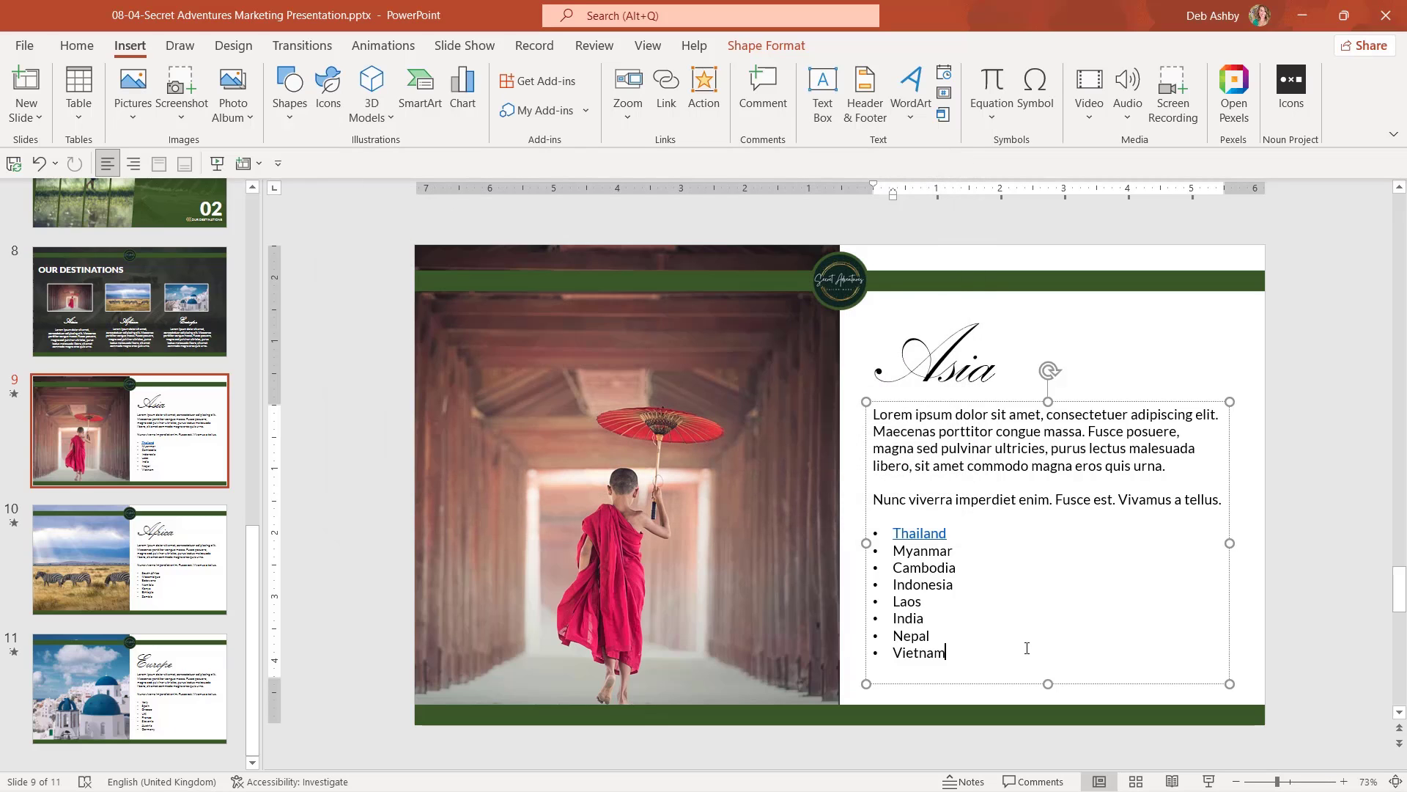
{"action": "mouse_move", "coordinate": [931, 536]}
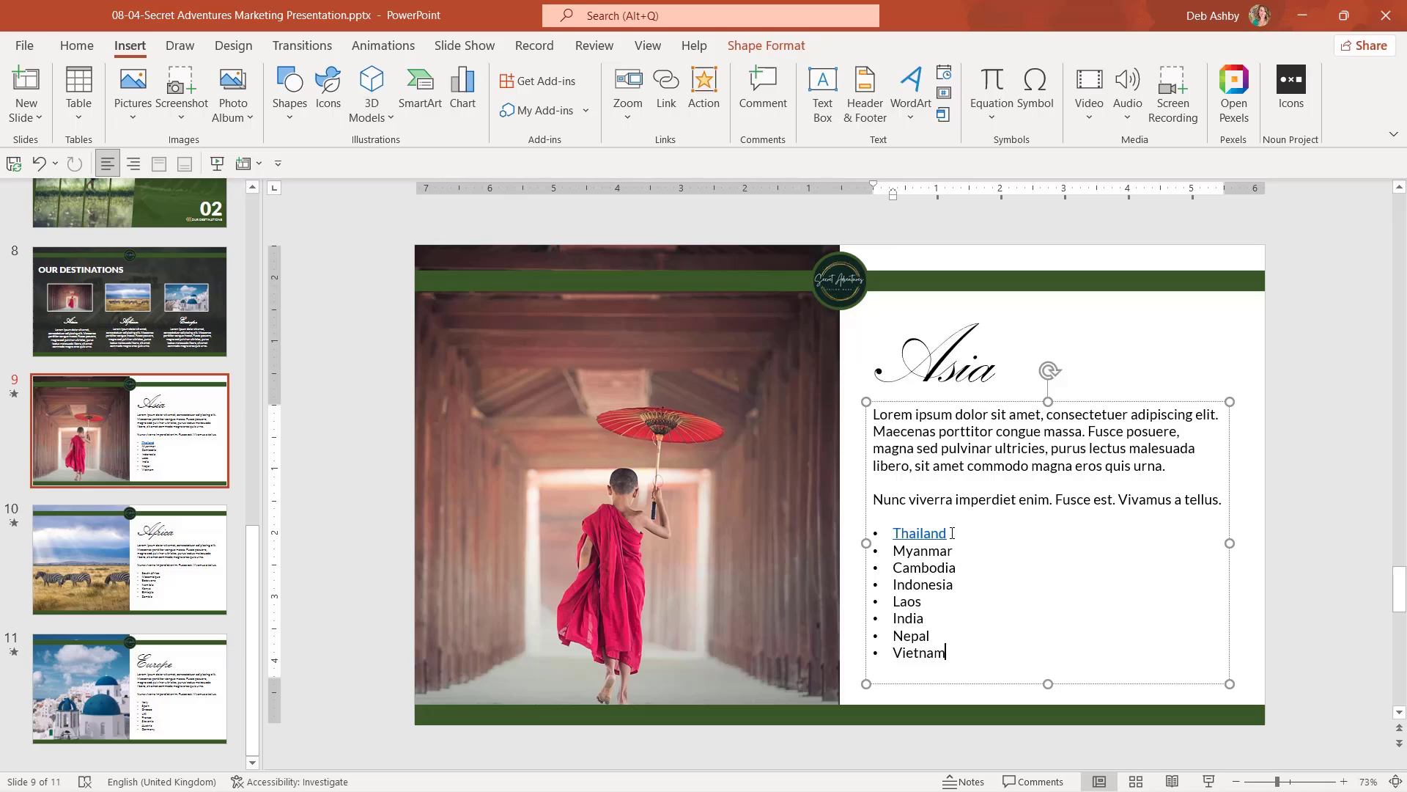
{"action": "double_click", "coordinate": [905, 532]}
{"action": "right_click", "coordinate": [917, 535]}
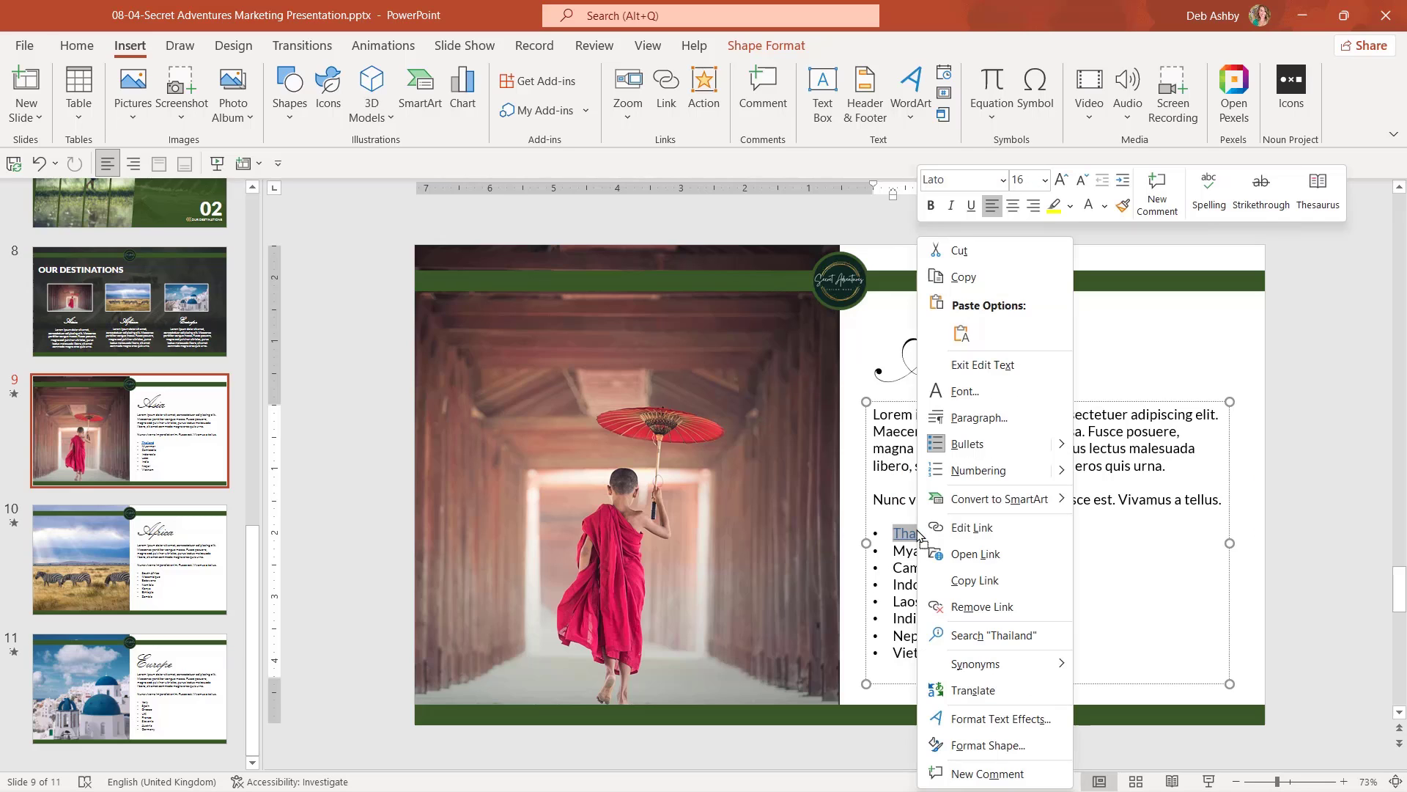
{"action": "left_click", "coordinate": [1017, 607]}
{"action": "left_click", "coordinate": [1092, 381]}
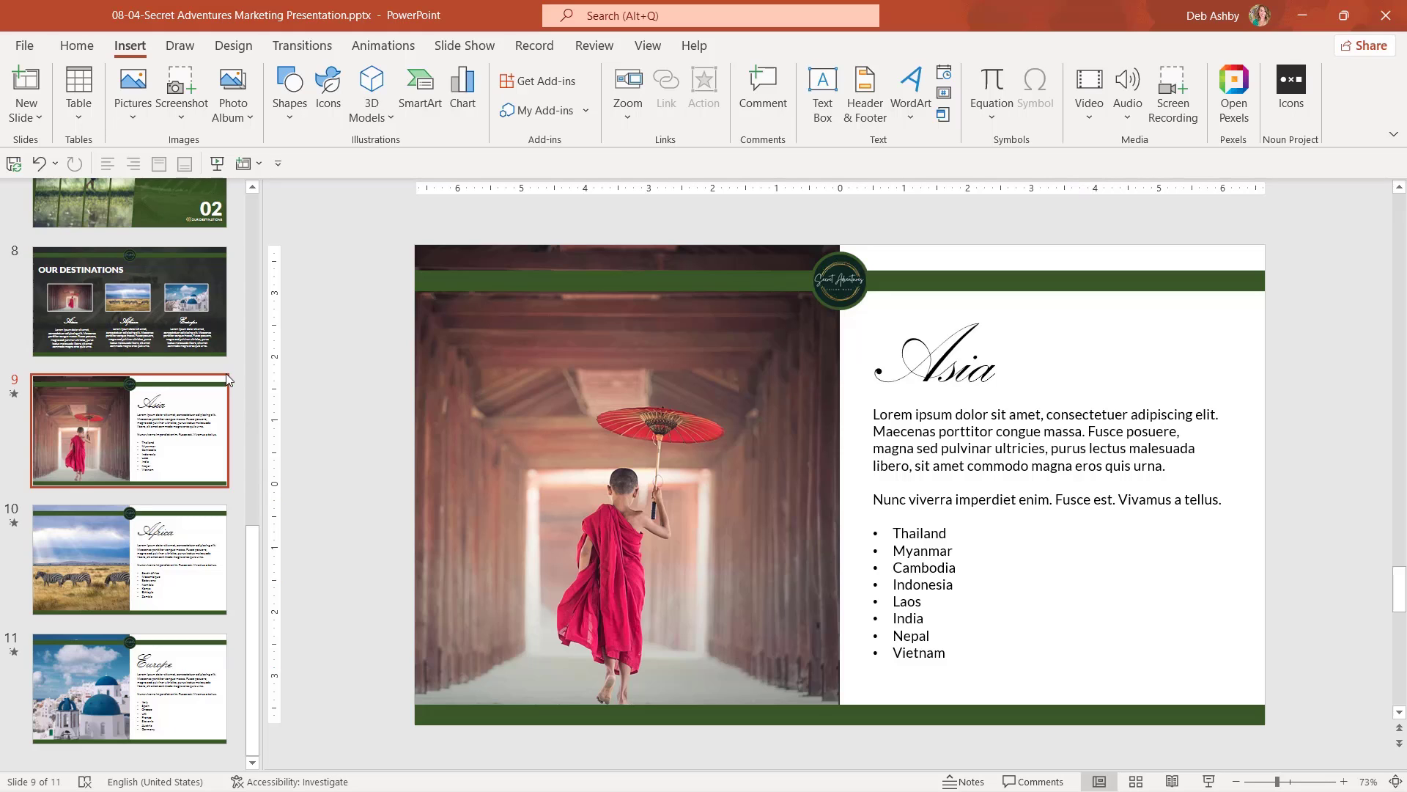
On the Asia slide, insert the palm-tree icon from a 'travel' icon search and move it bottom-right.
{"action": "left_click", "coordinate": [190, 327]}
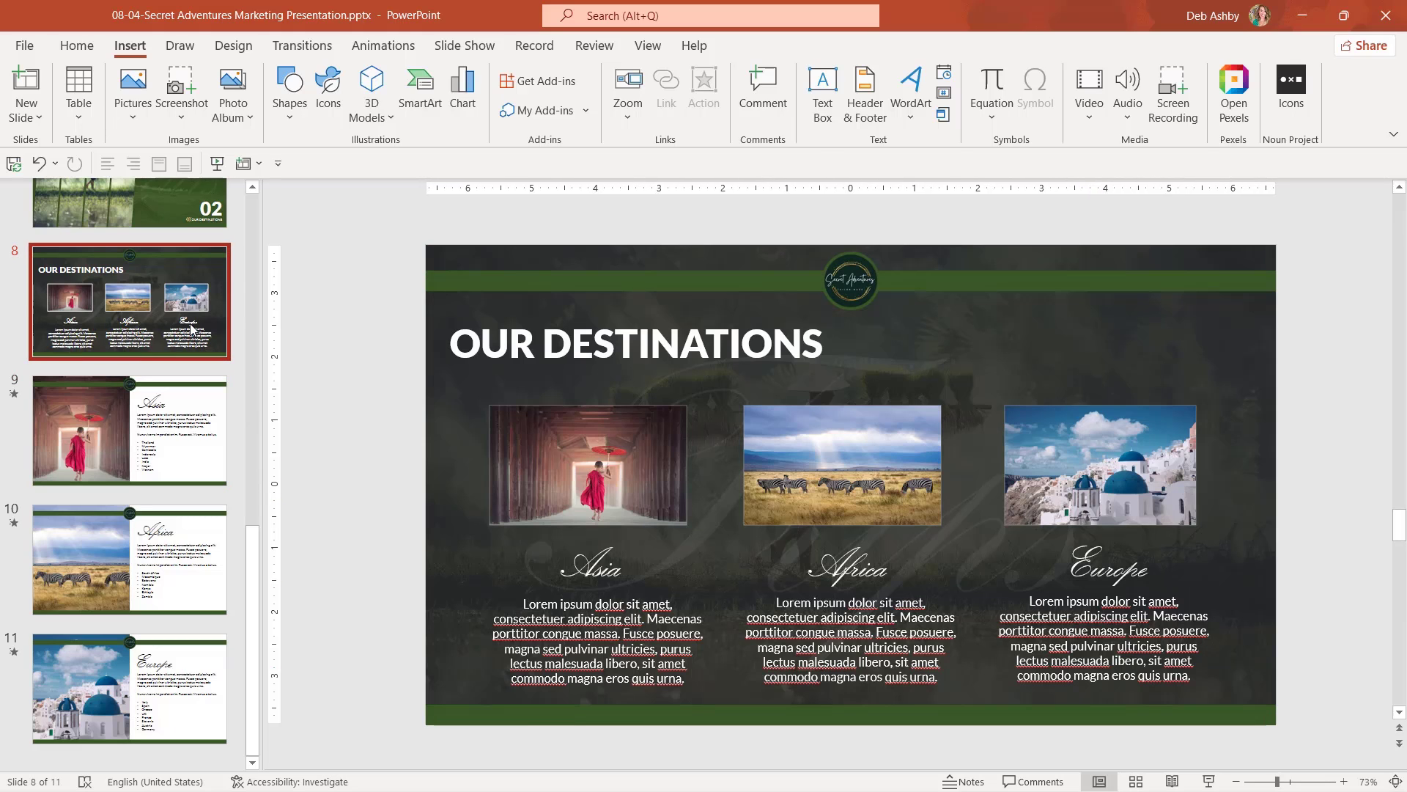
{"action": "left_click", "coordinate": [189, 454]}
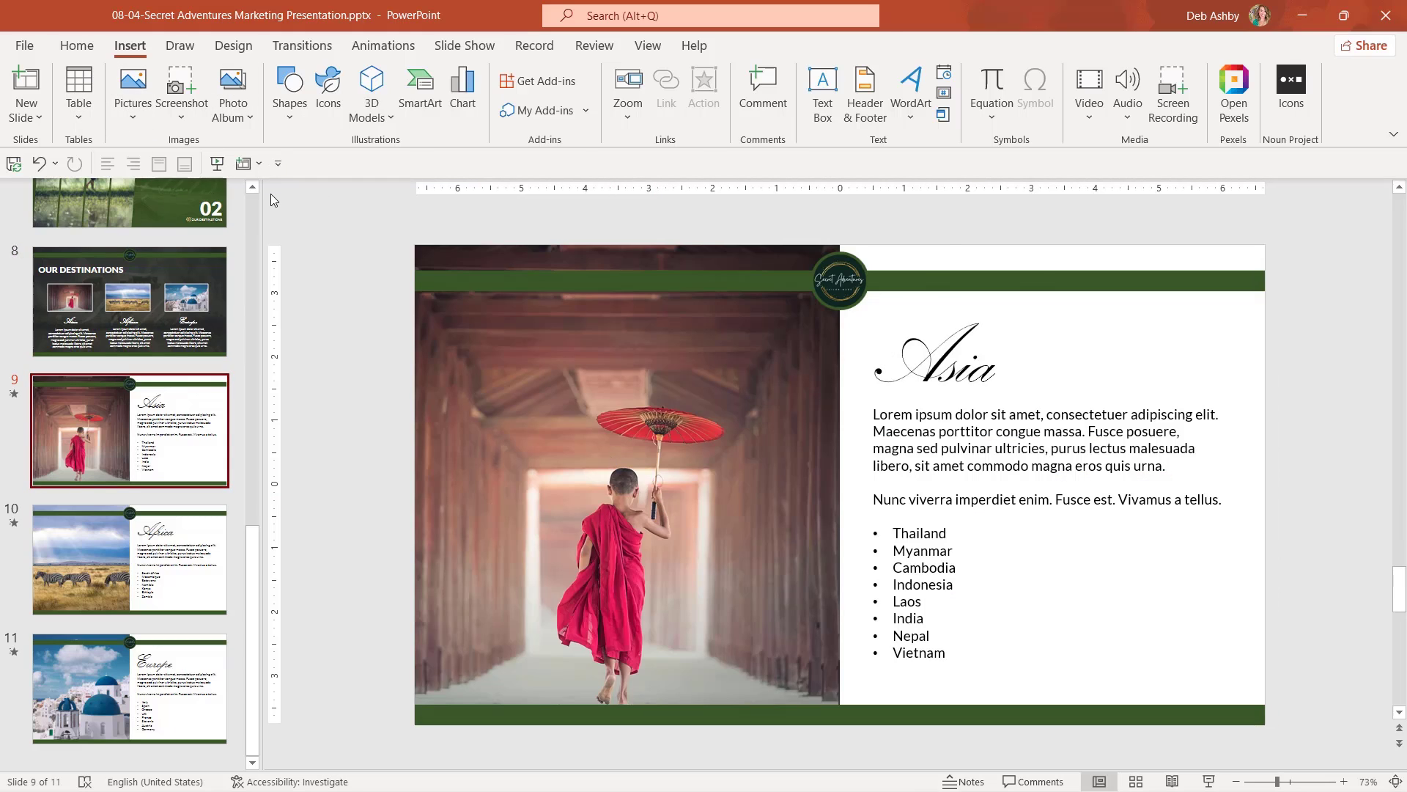
{"action": "type", "text": "travel"}
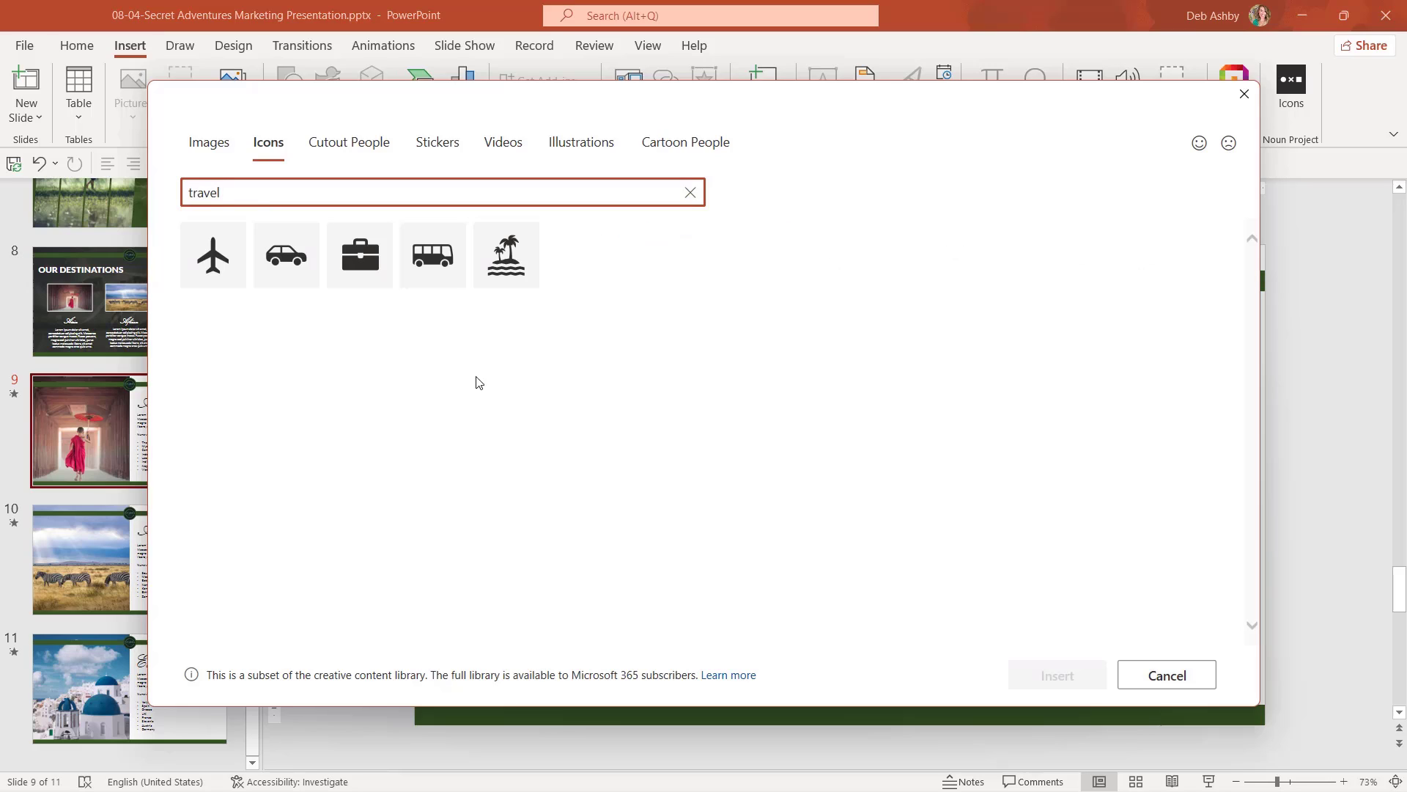
{"action": "left_click", "coordinate": [516, 261]}
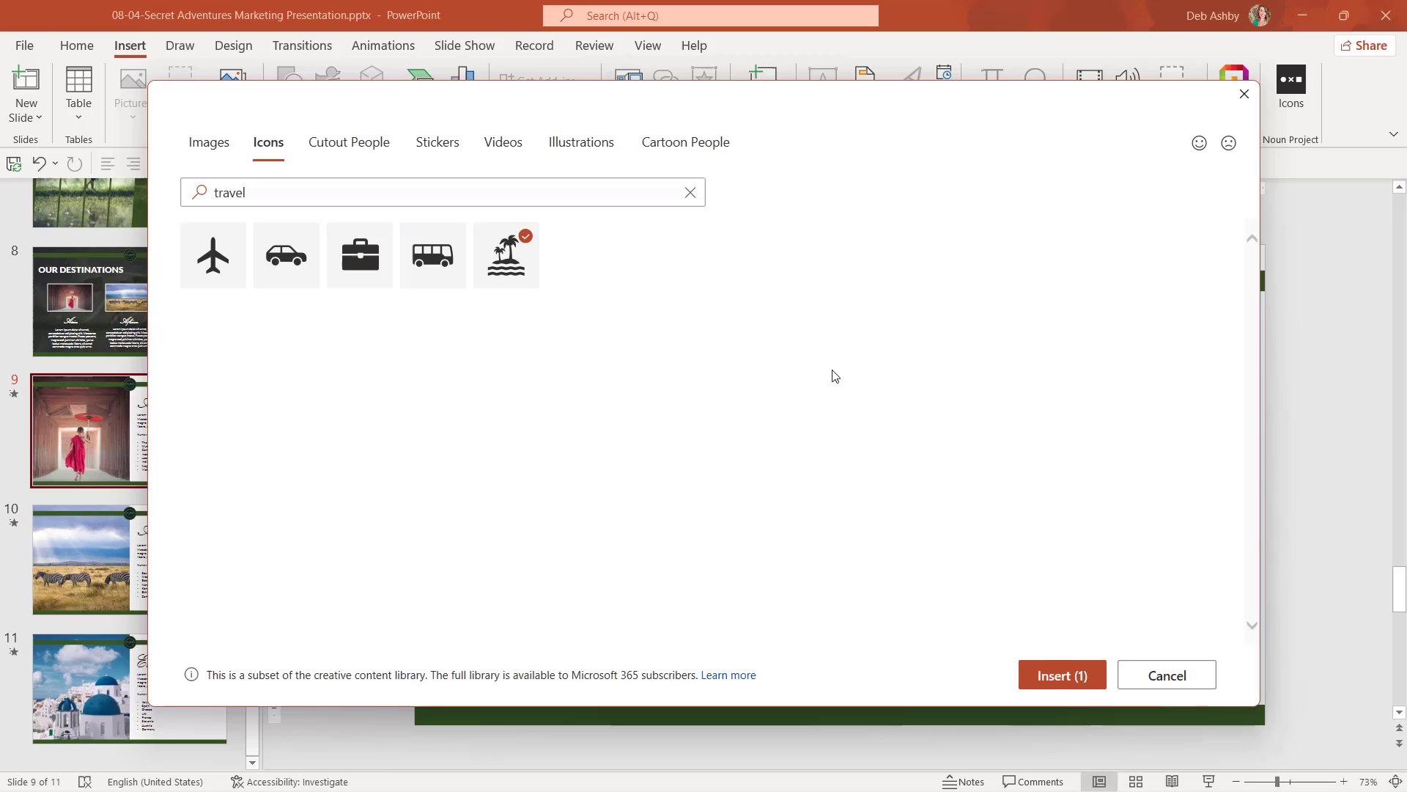
{"action": "left_click", "coordinate": [1056, 676]}
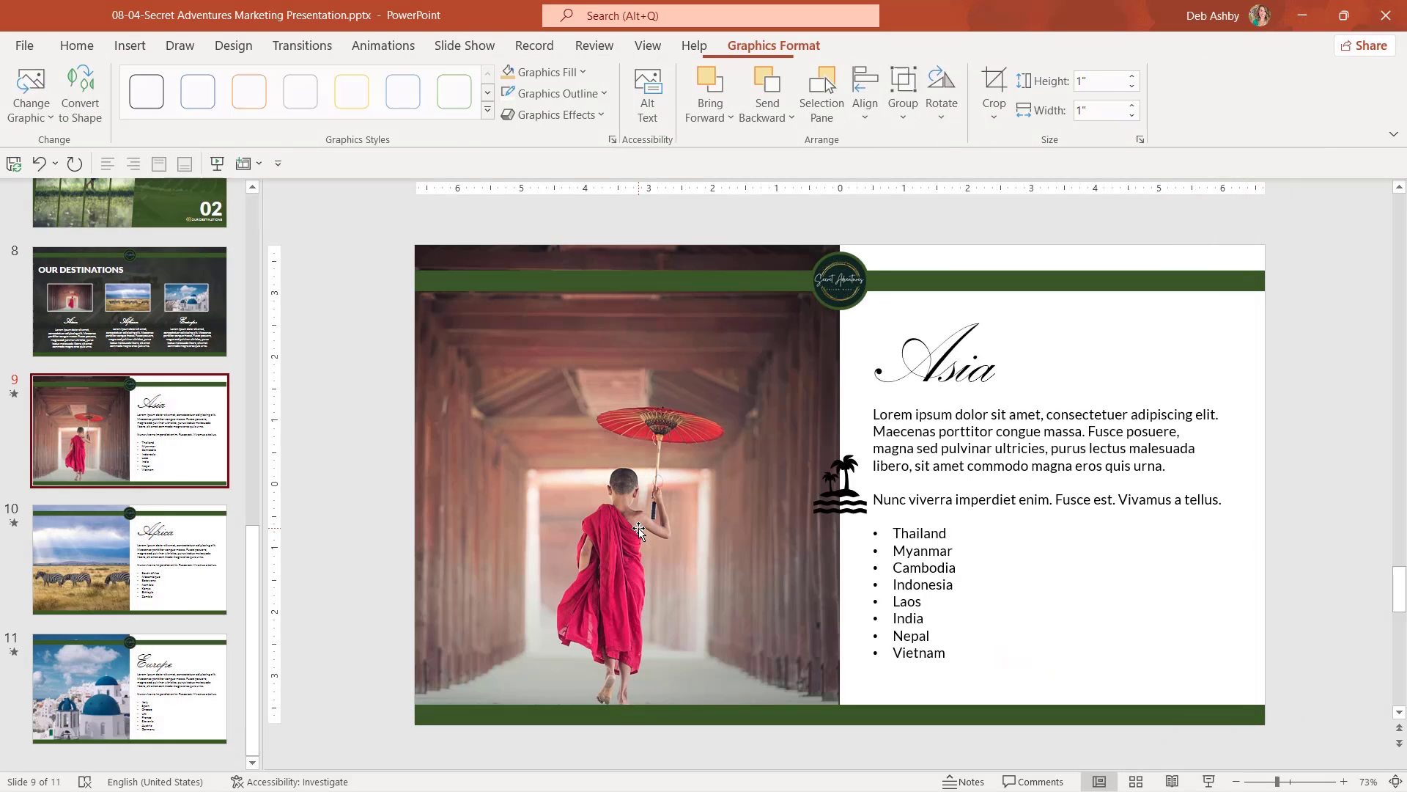
{"action": "left_click_drag", "start_coordinate": [831, 499], "coordinate": [1202, 674]}
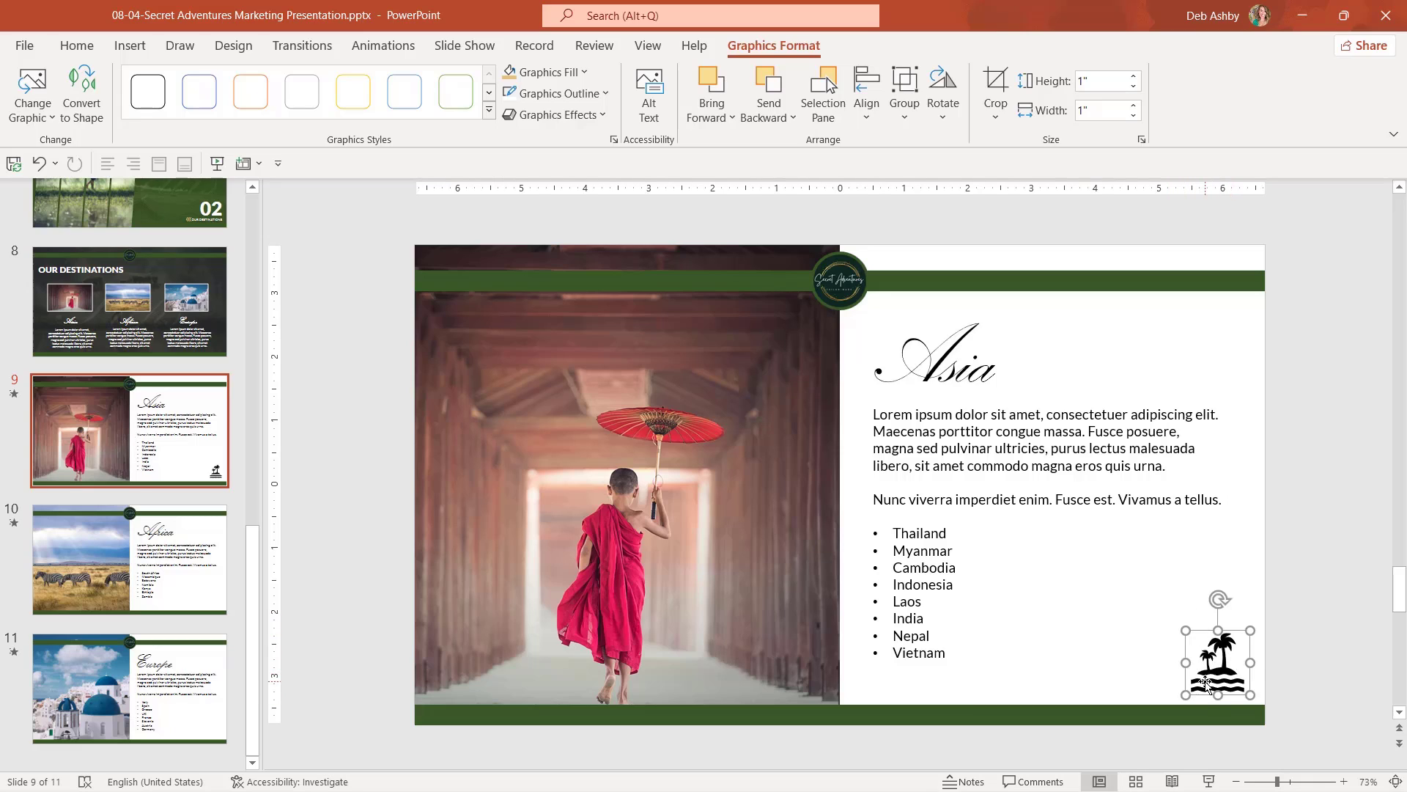
Return to the Asia slide and select the palm-tree icon.
{"action": "left_click", "coordinate": [100, 293]}
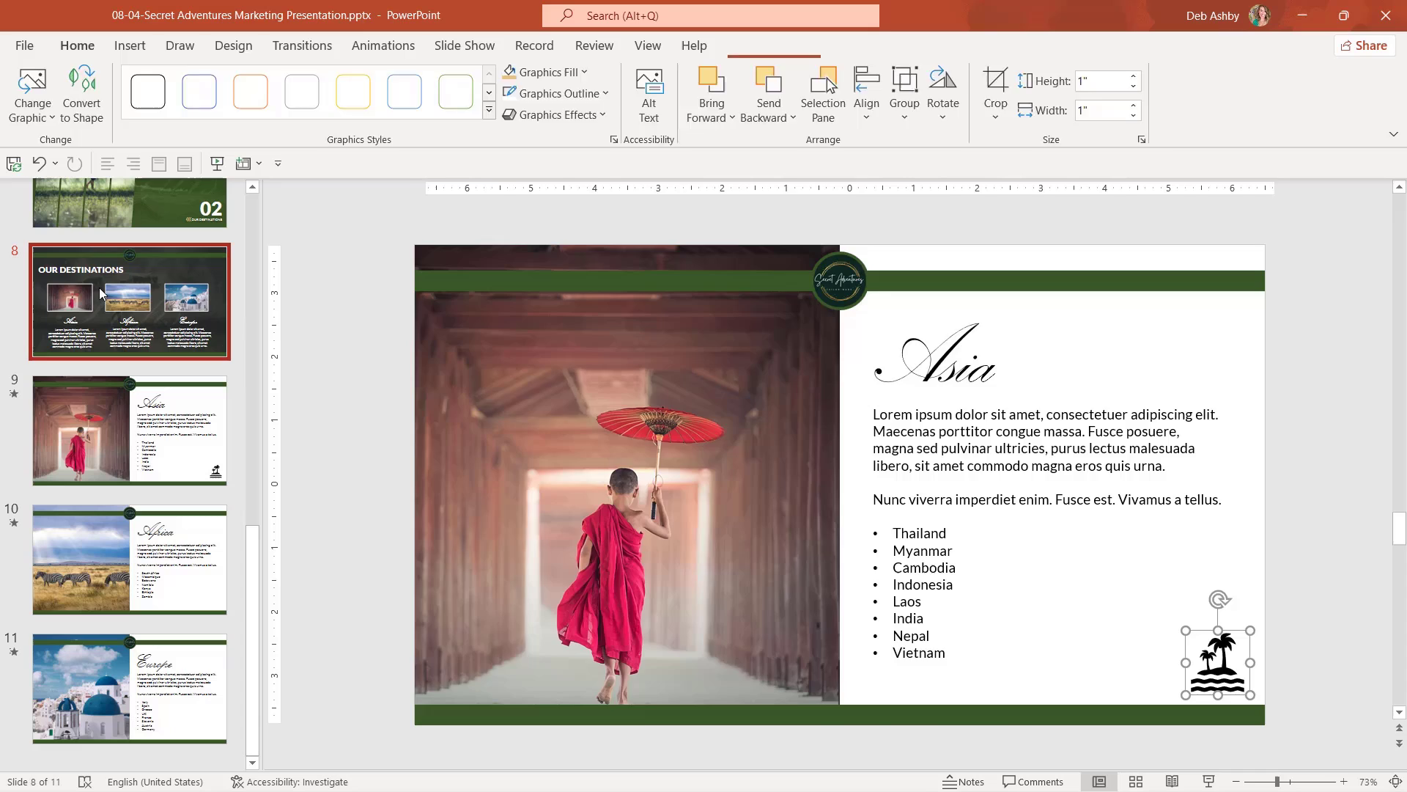
{"action": "key", "text": "Down"}
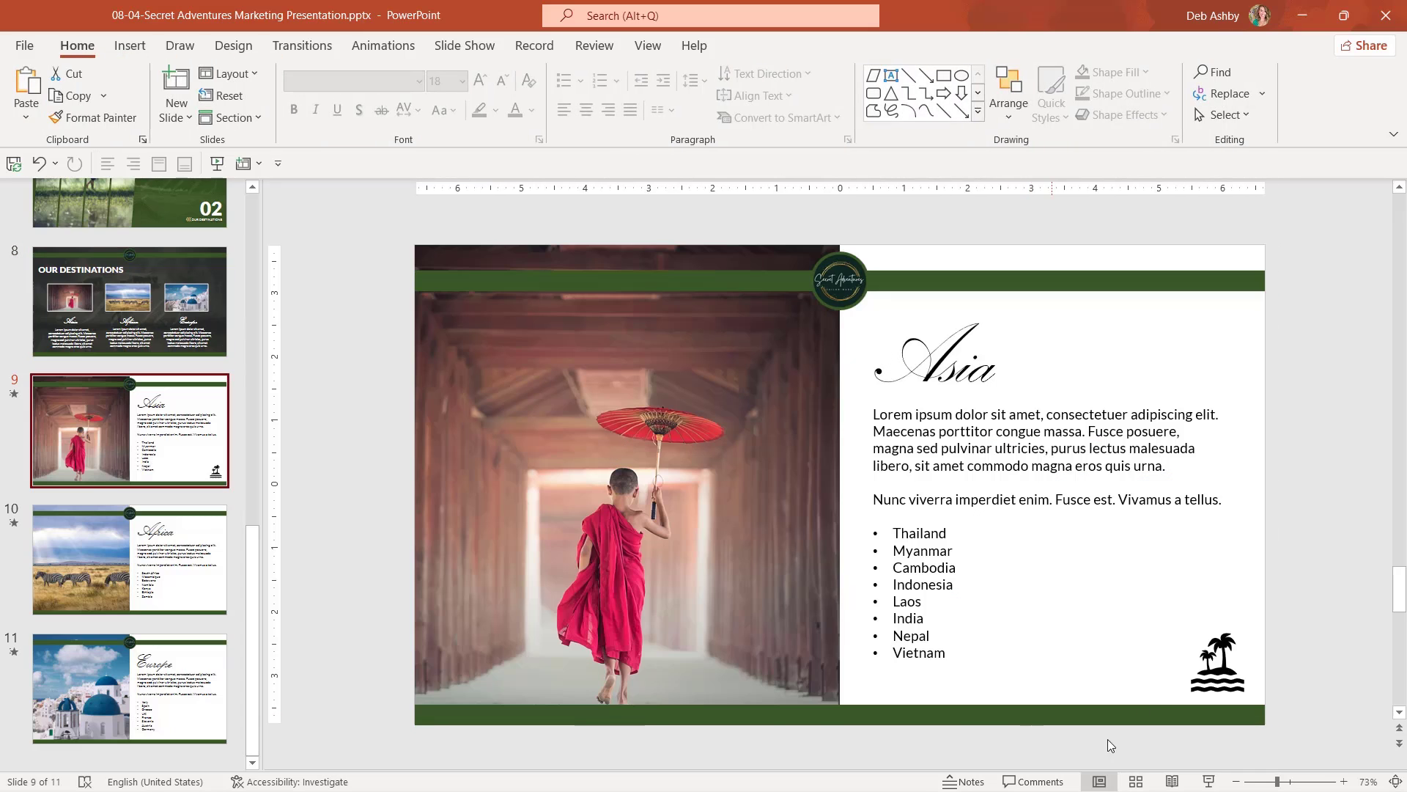
{"action": "left_click", "coordinate": [1221, 667]}
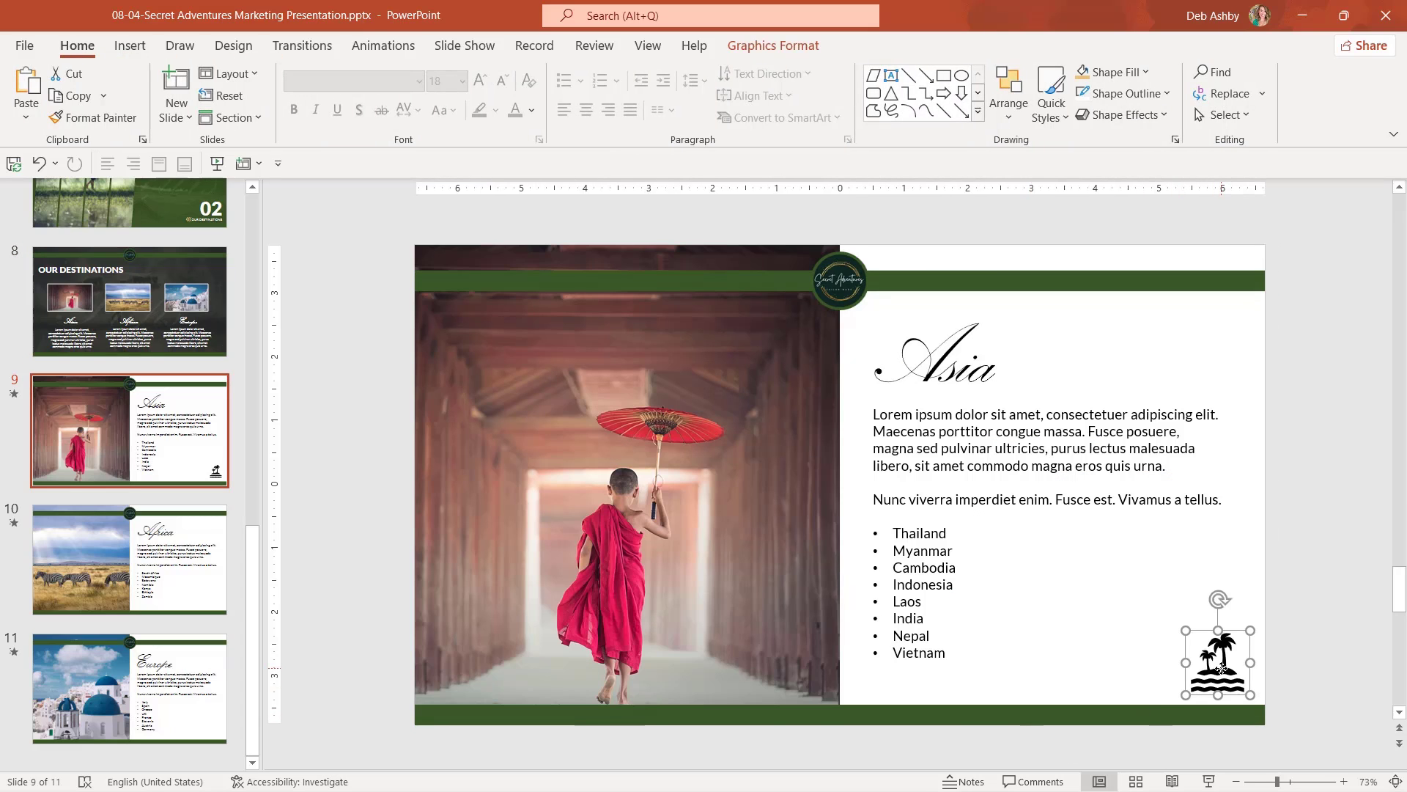
{"action": "right_click", "coordinate": [1220, 668]}
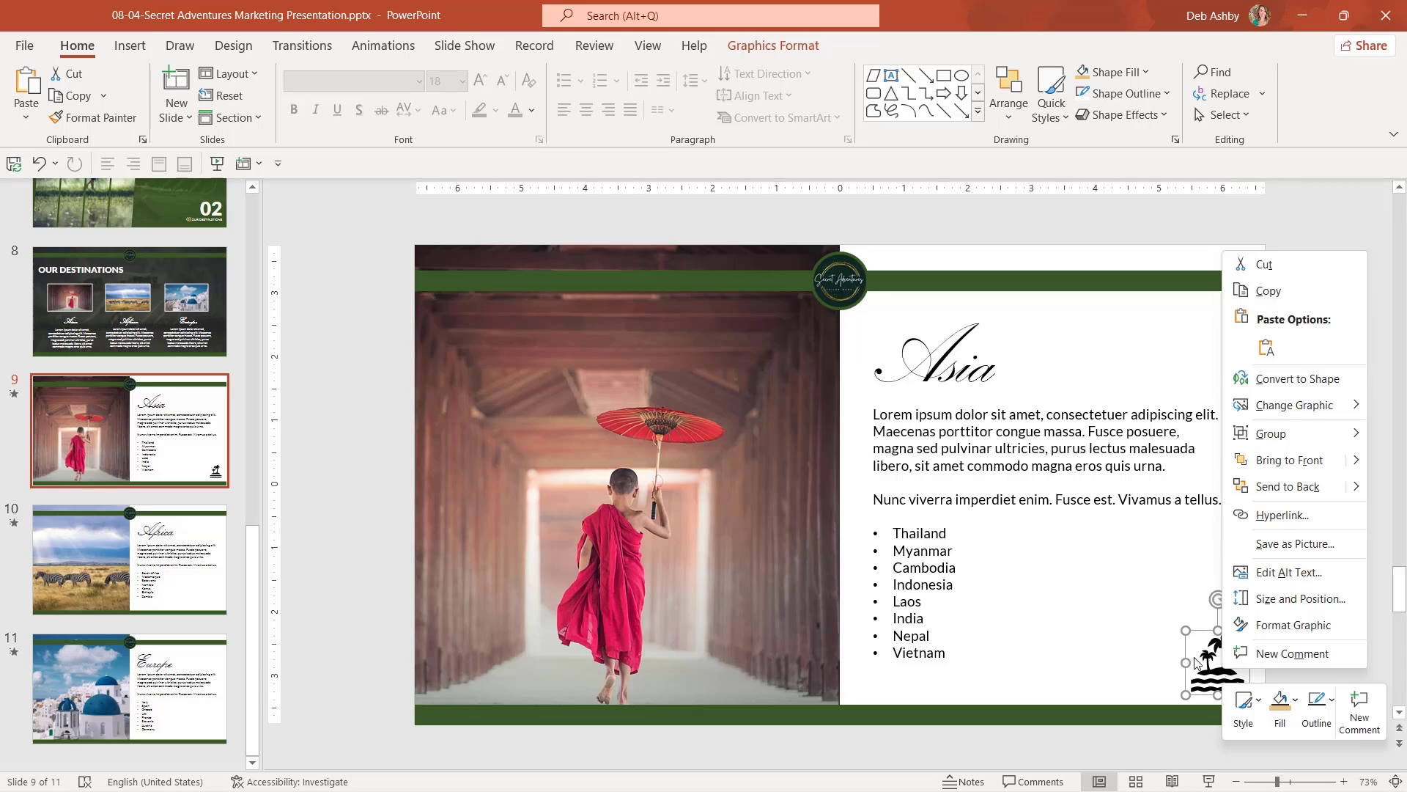
{"action": "left_click", "coordinate": [1206, 660]}
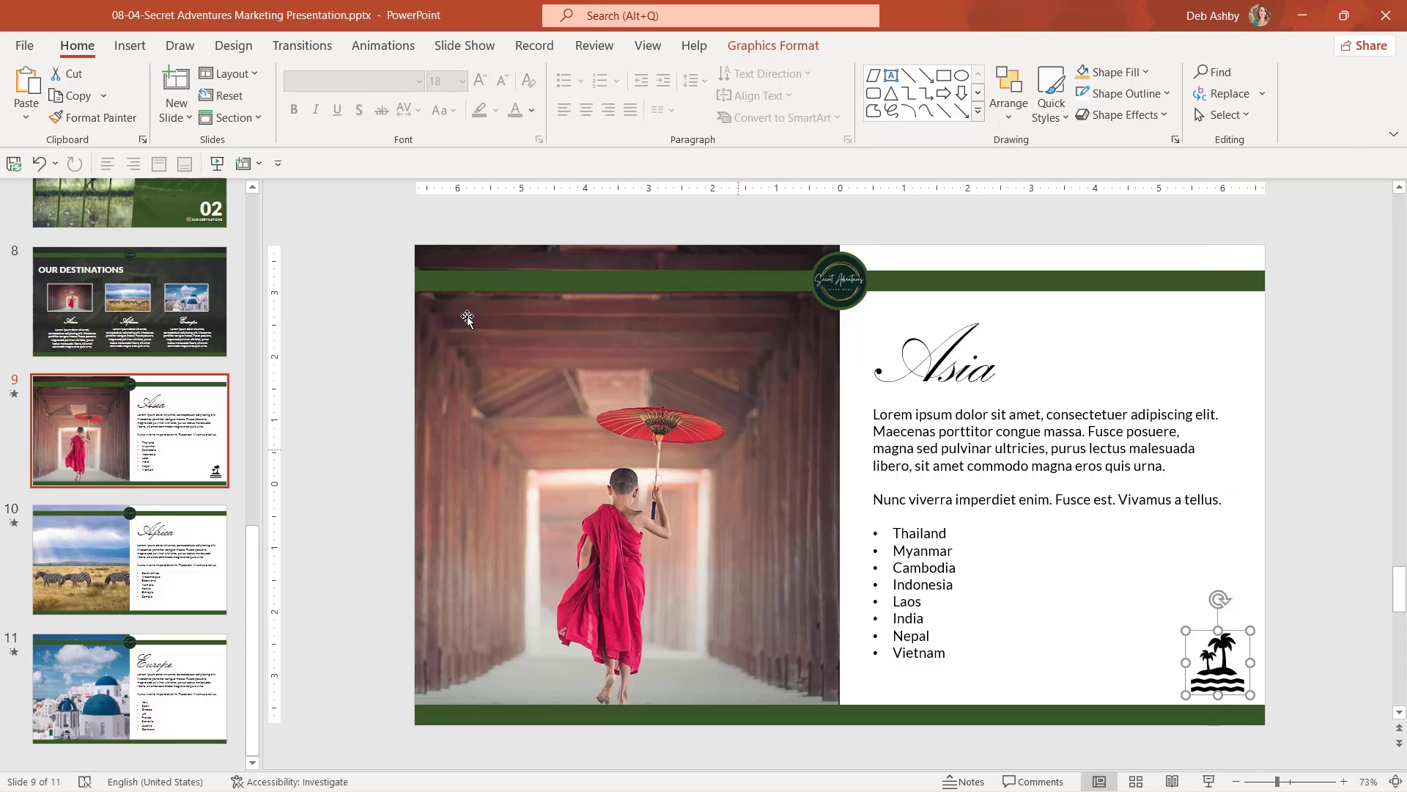
Link the icon to slide 8 with the ScreenTip 'Click to go to Our Destinations'.
{"action": "left_click", "coordinate": [130, 45]}
{"action": "left_click", "coordinate": [663, 88]}
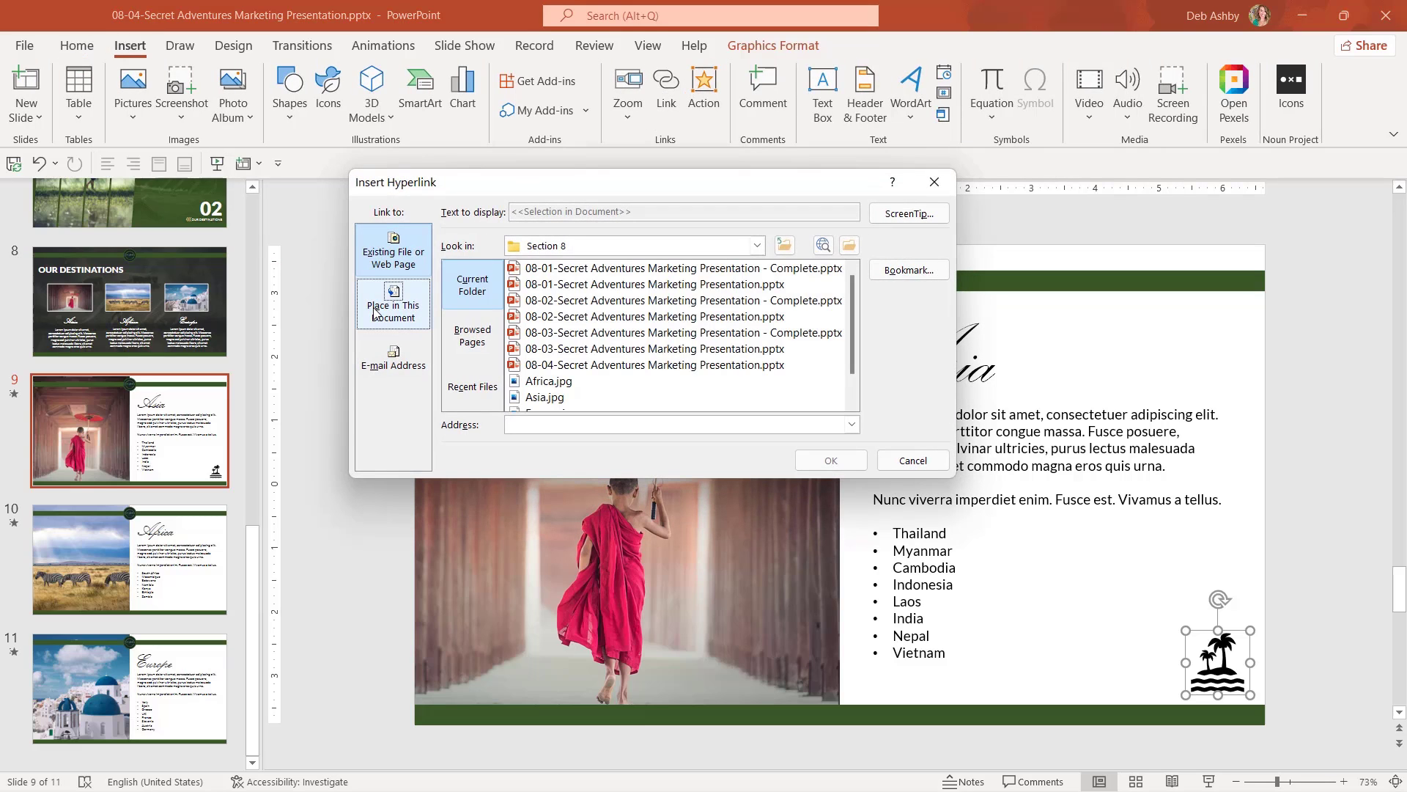
{"action": "left_click", "coordinate": [375, 313]}
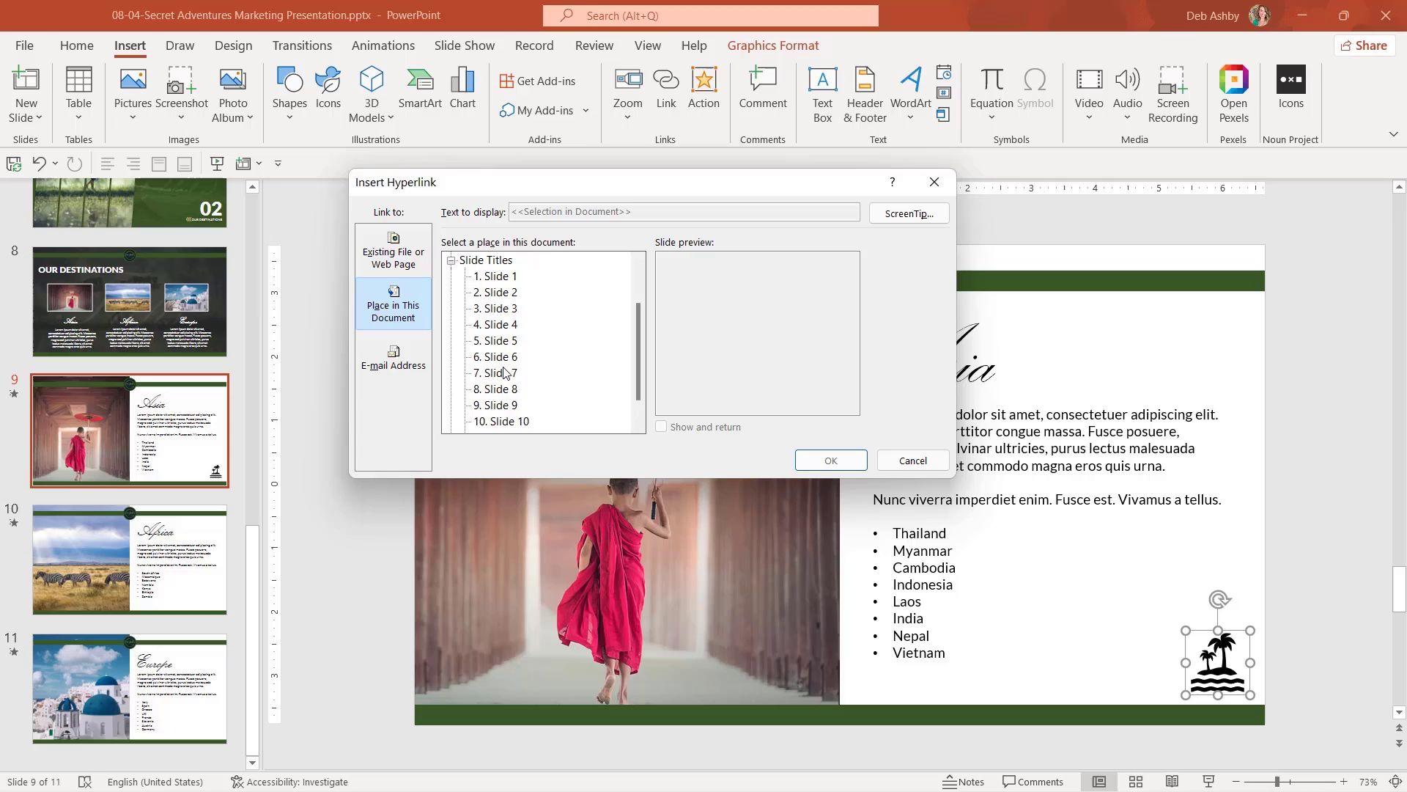
{"action": "left_click", "coordinate": [497, 391]}
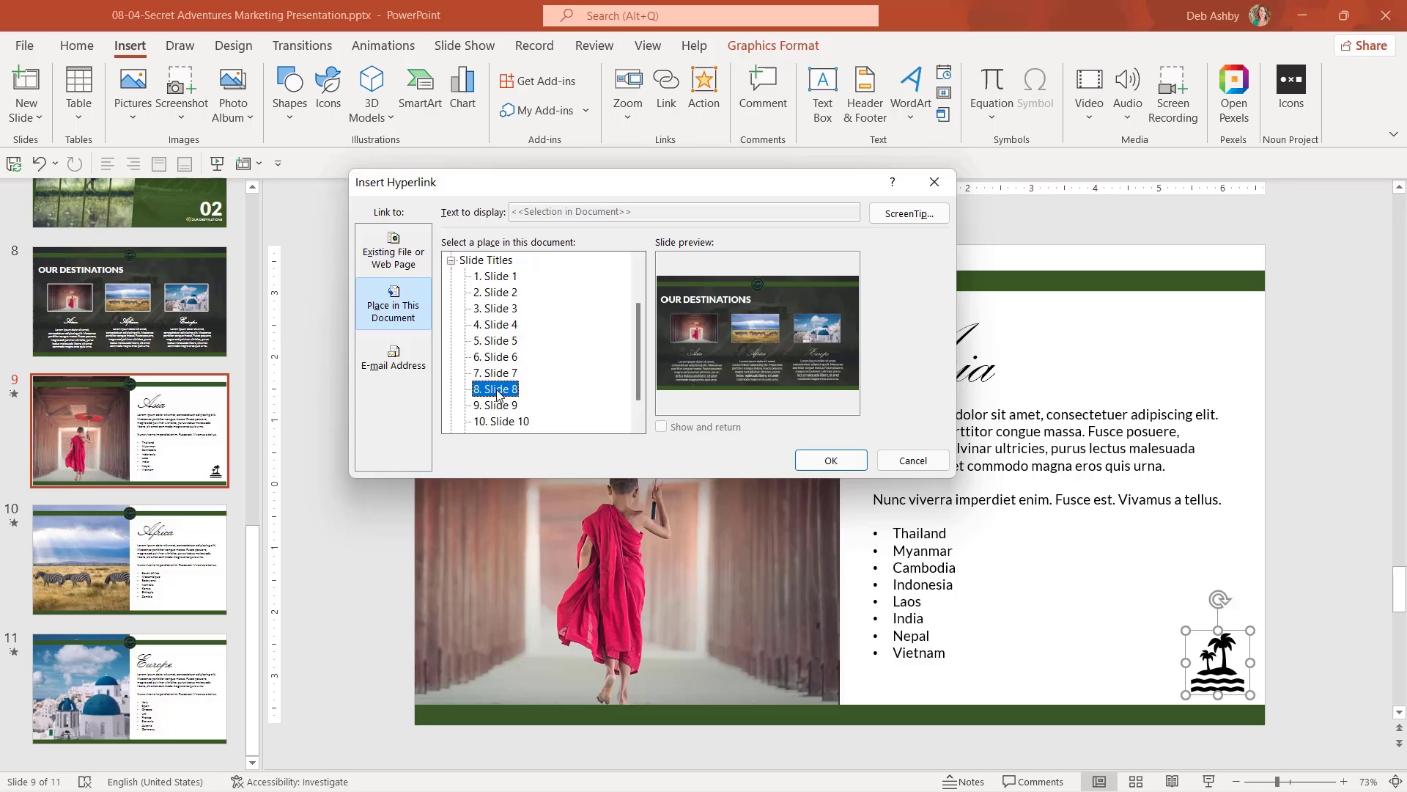
{"action": "left_click", "coordinate": [909, 213]}
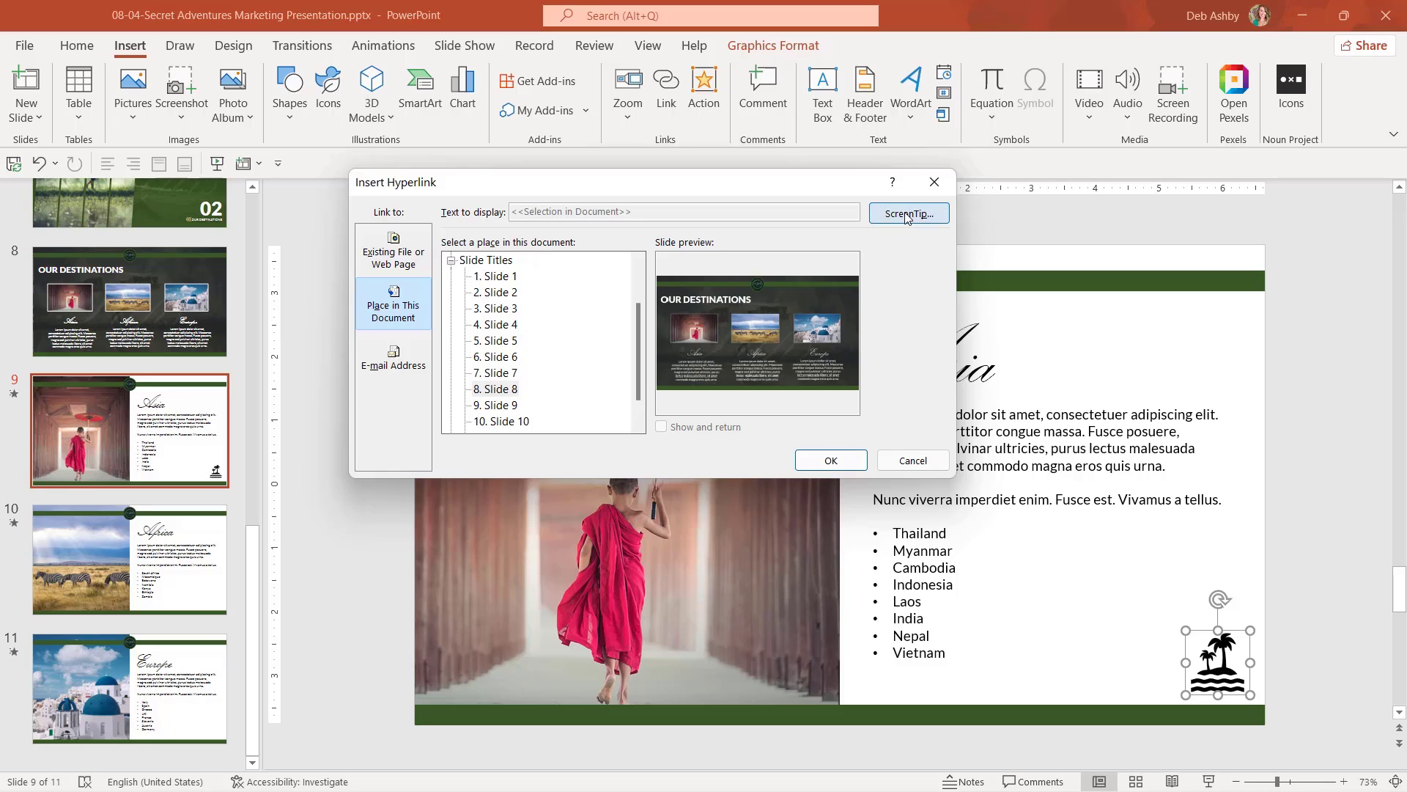
{"action": "type", "text": "Click to go to Our Destinations"}
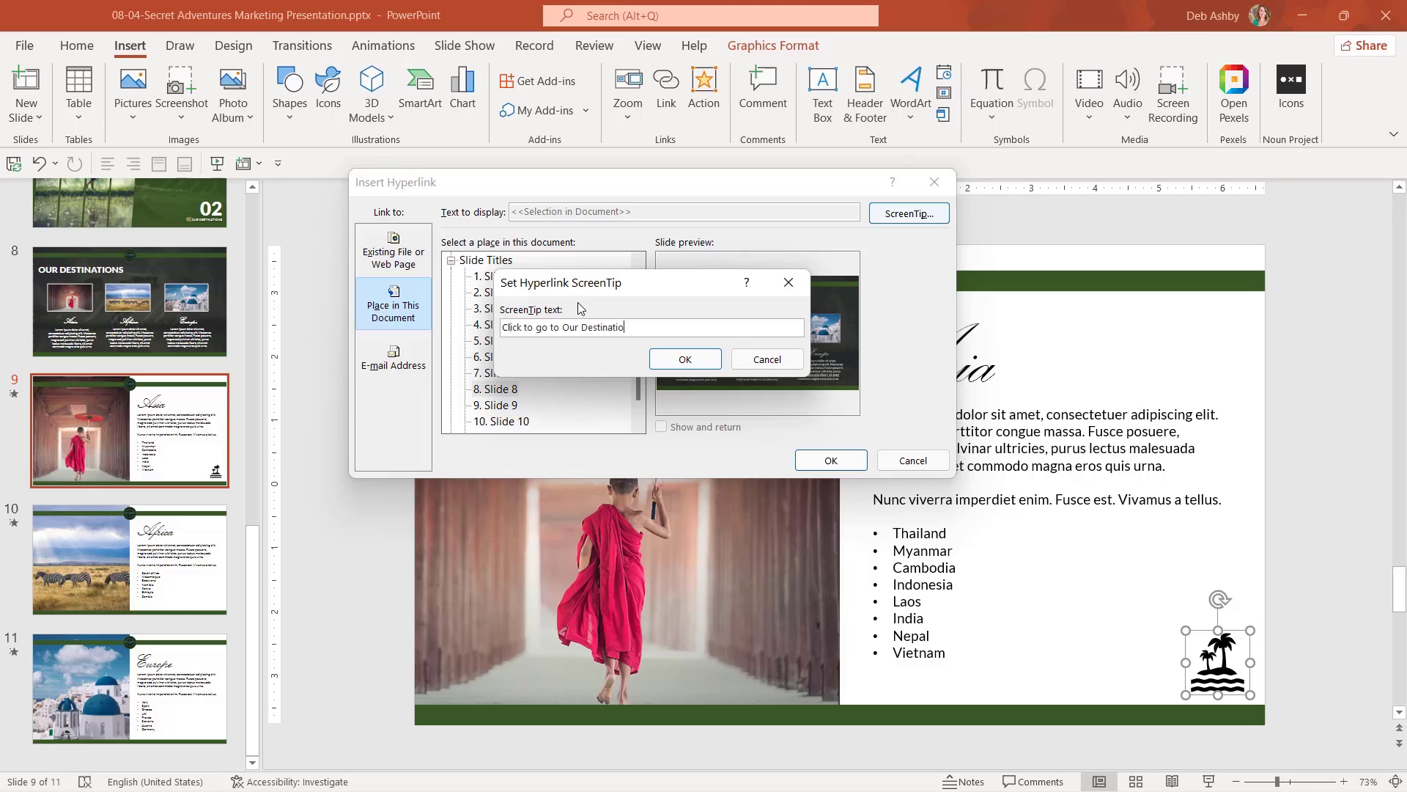
{"action": "left_click", "coordinate": [688, 359]}
{"action": "left_click", "coordinate": [831, 460]}
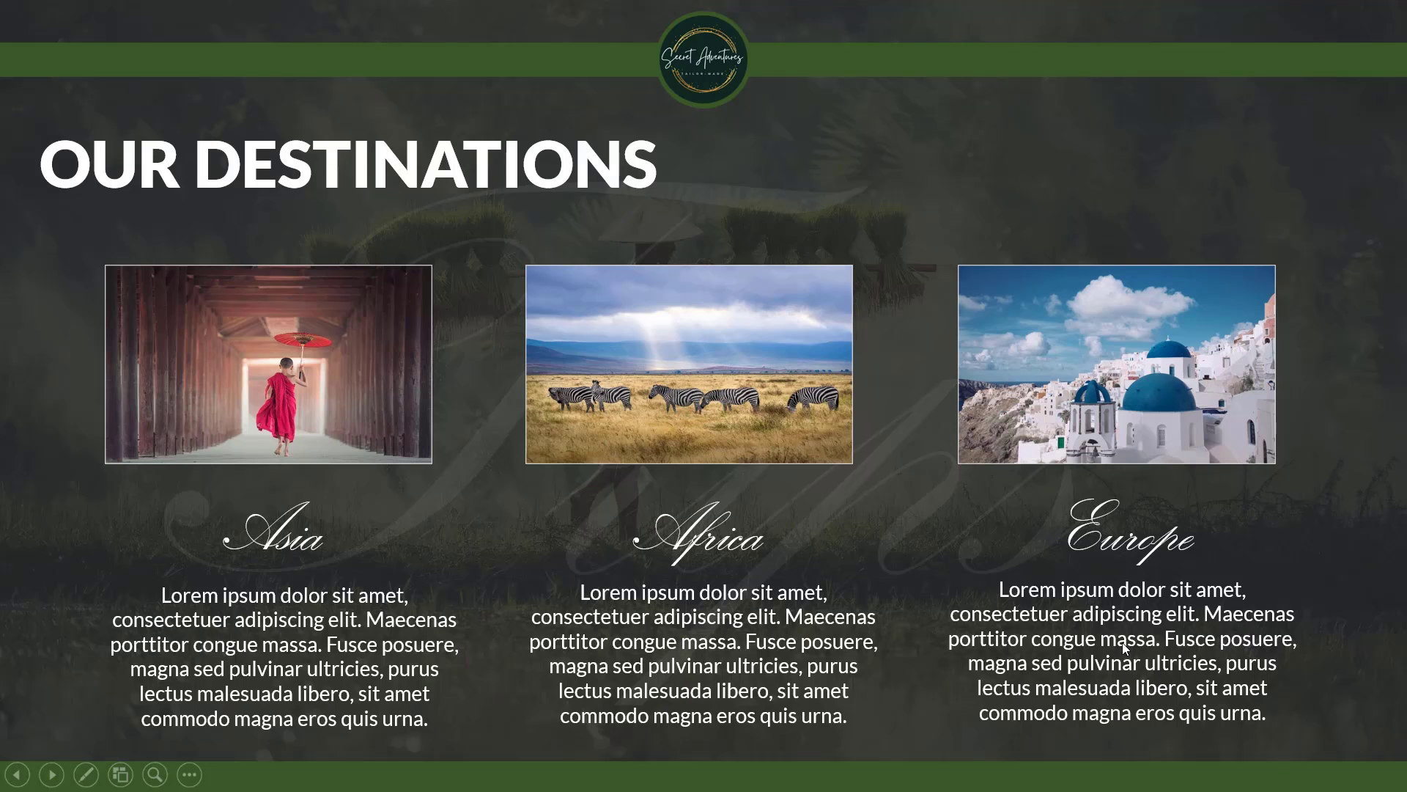
{"action": "key", "text": "Escape"}
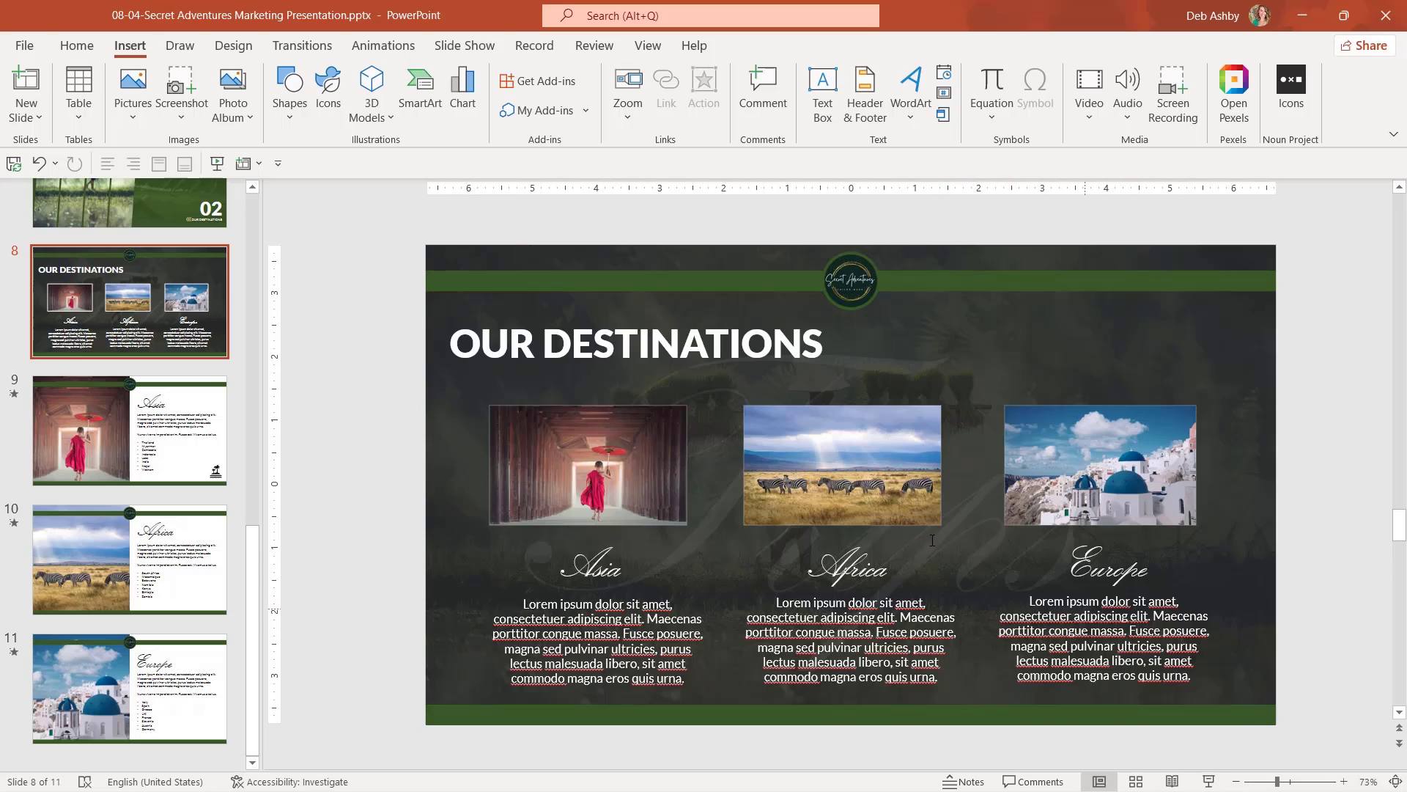
{"action": "scroll", "coordinate": [933, 541], "scroll_direction": "down", "scroll_amount": 1}
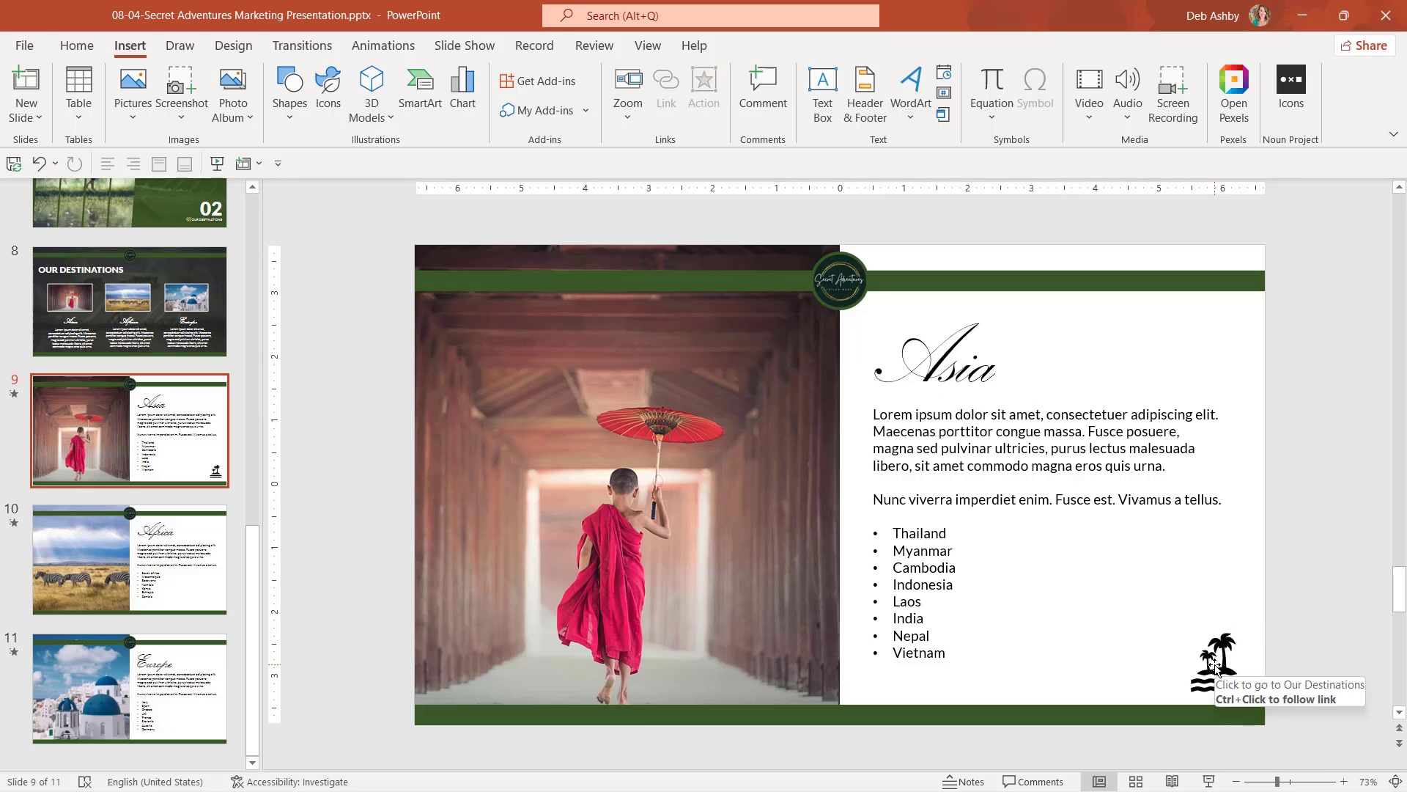
Delete the palm-tree icon and draw a rounded rectangle labelled 'Itineraries' in the bottom-right corner.
{"action": "left_click", "coordinate": [1225, 664]}
{"action": "key", "text": "Delete"}
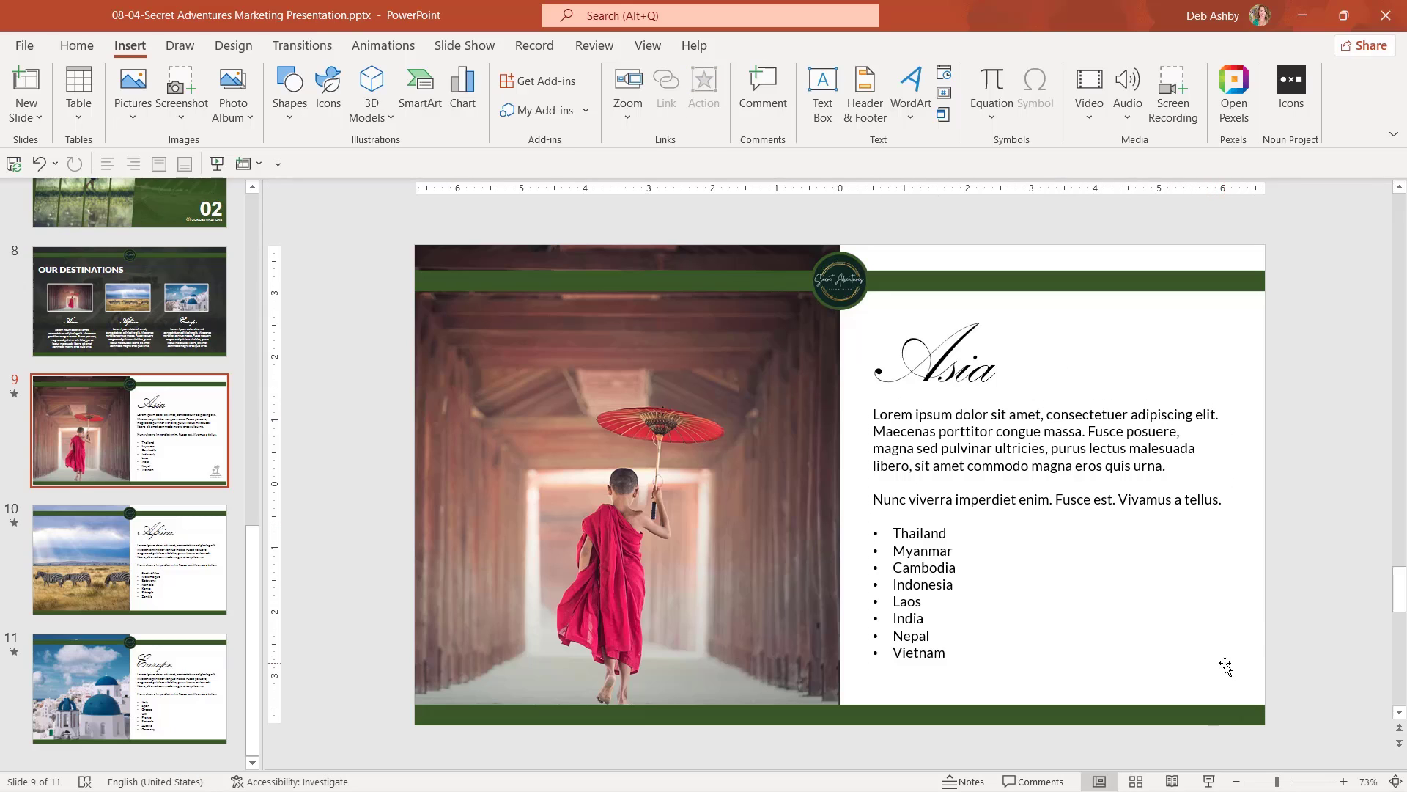
{"action": "left_click", "coordinate": [290, 109]}
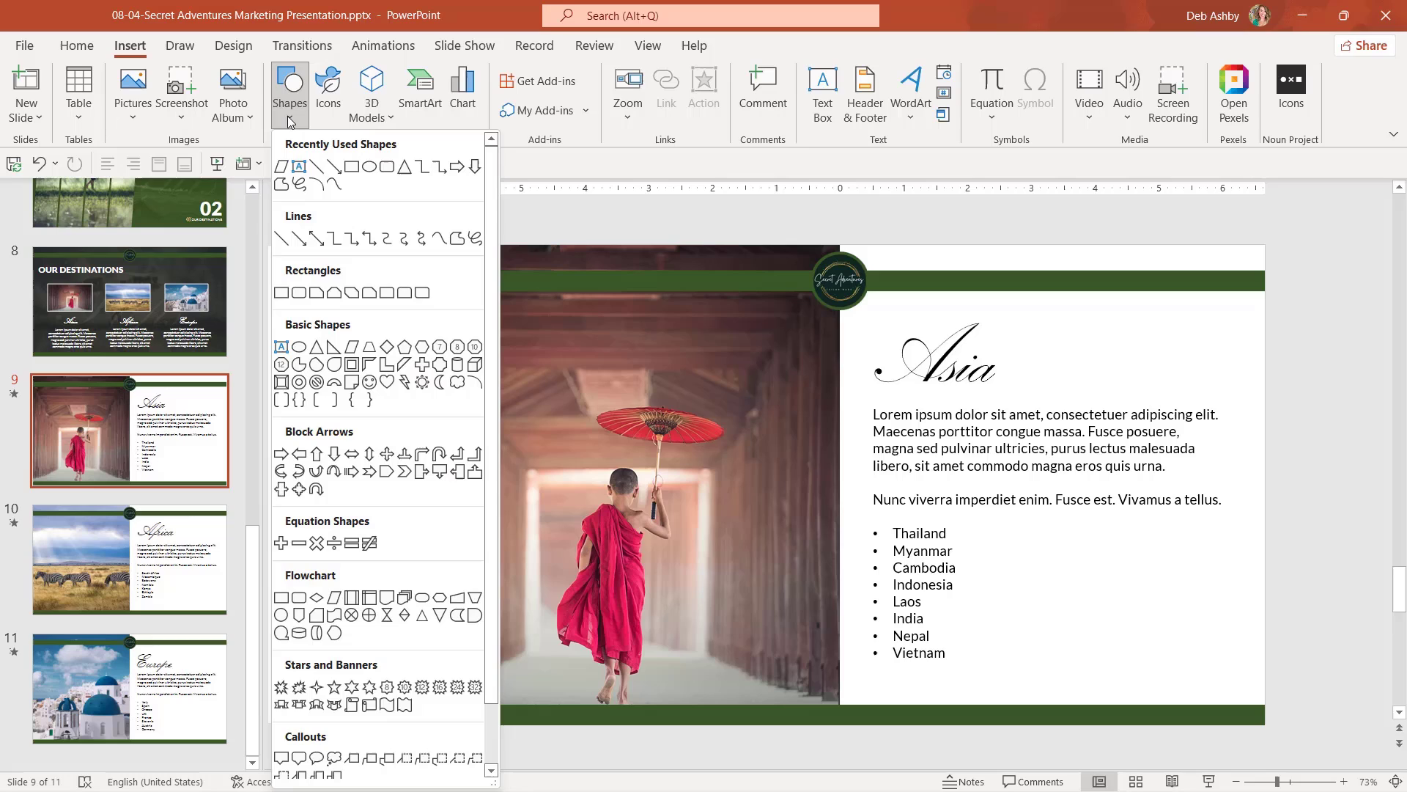
{"action": "left_click", "coordinate": [387, 167]}
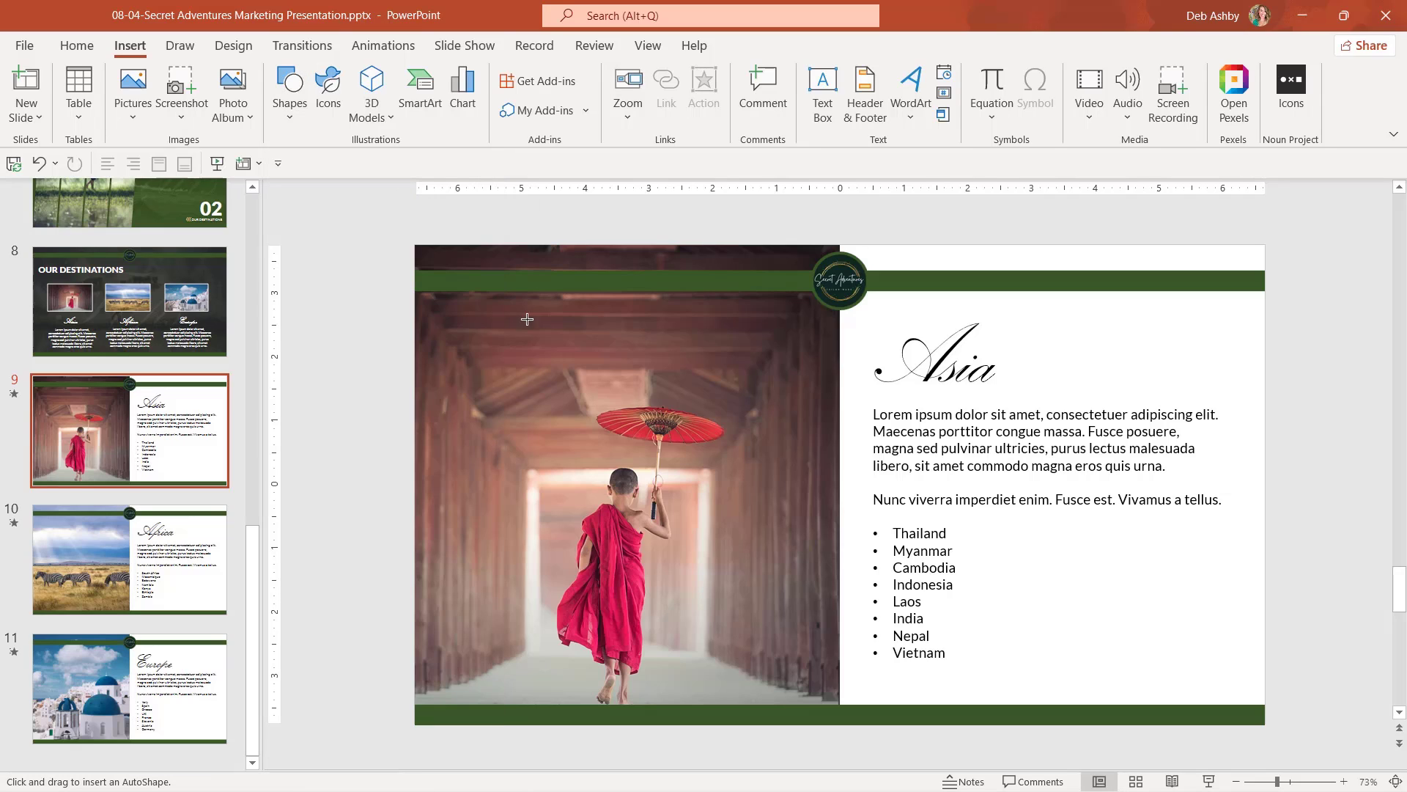
{"action": "left_click_drag", "start_coordinate": [1066, 618], "coordinate": [1179, 647]}
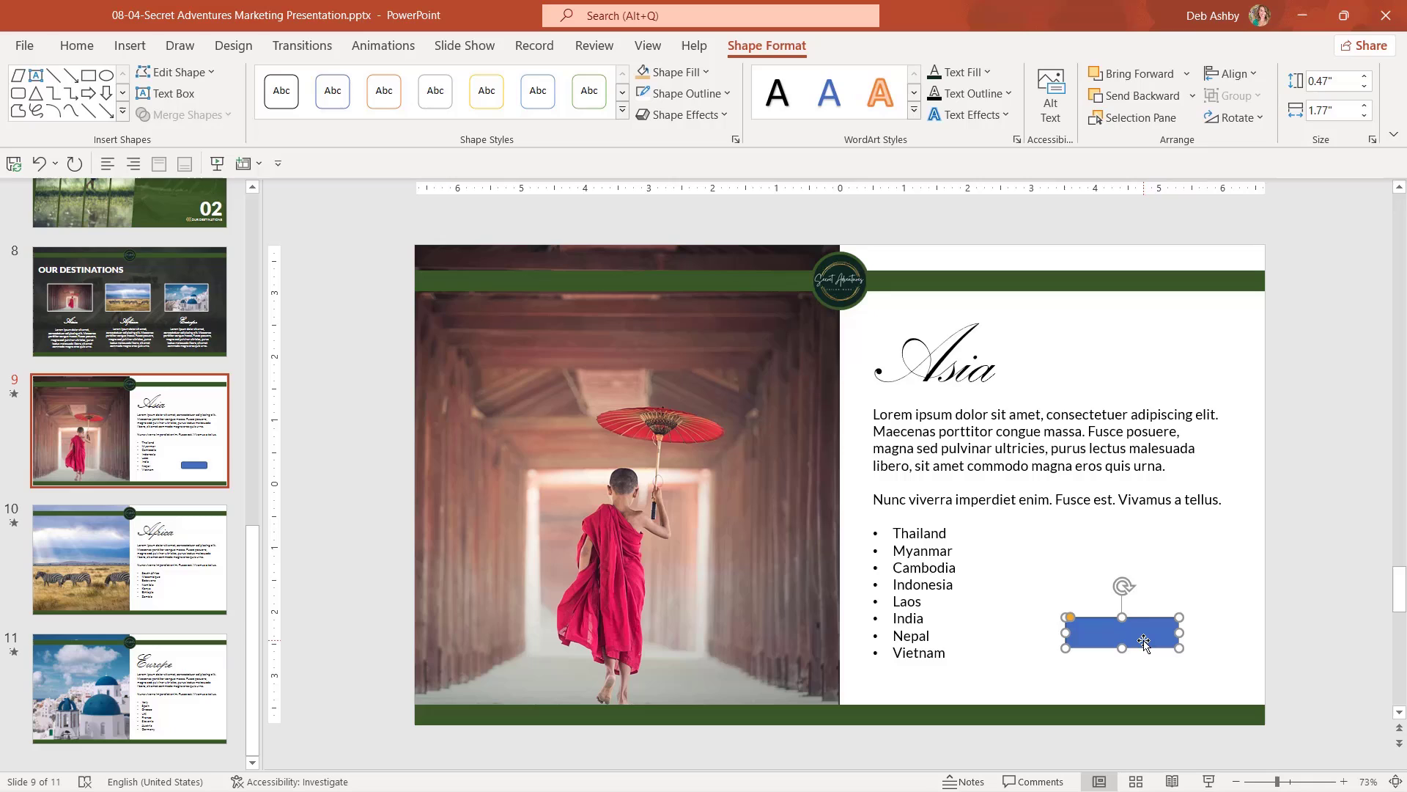
{"action": "type", "text": "Iti"}
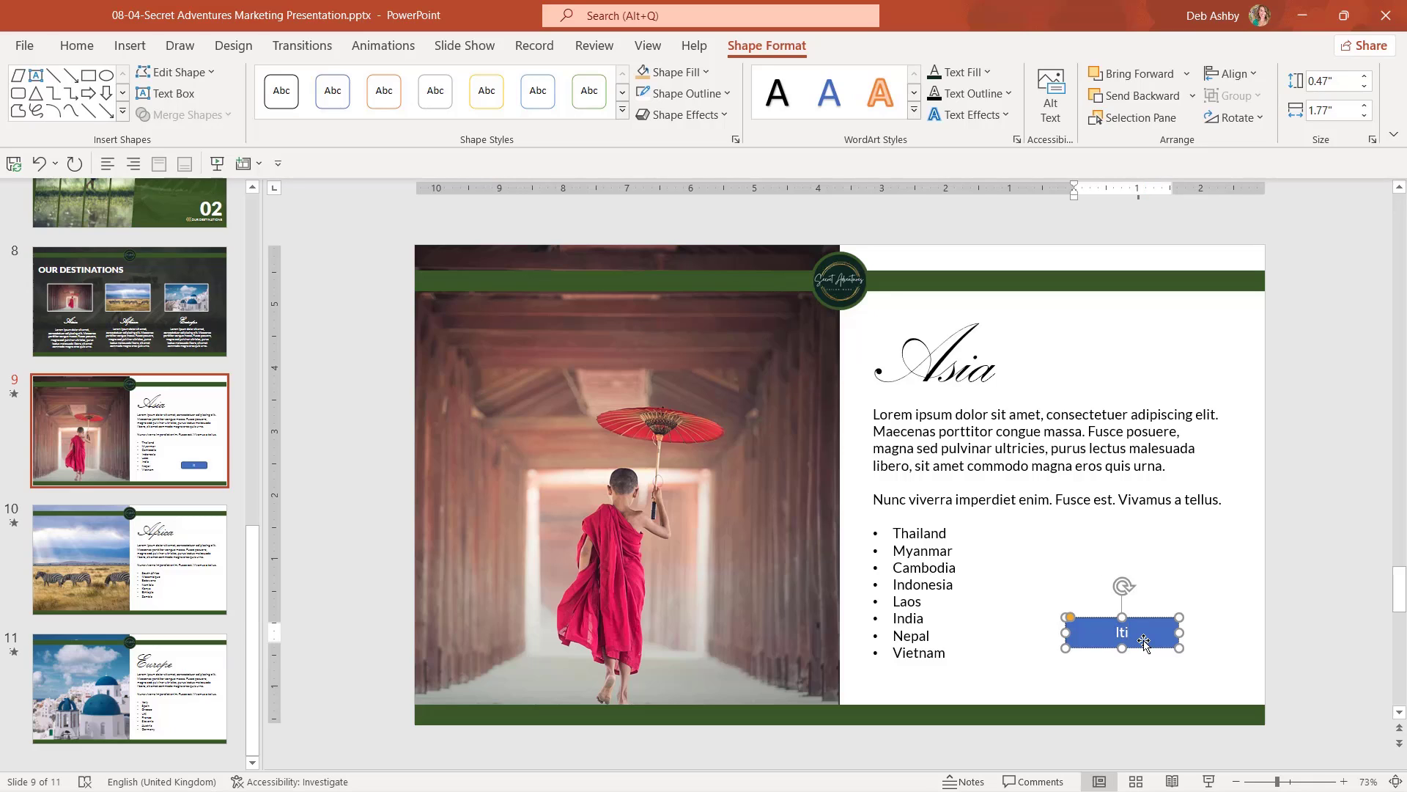
{"action": "type", "text": "neraries"}
{"action": "left_click_drag", "start_coordinate": [1144, 618], "coordinate": [1153, 672]}
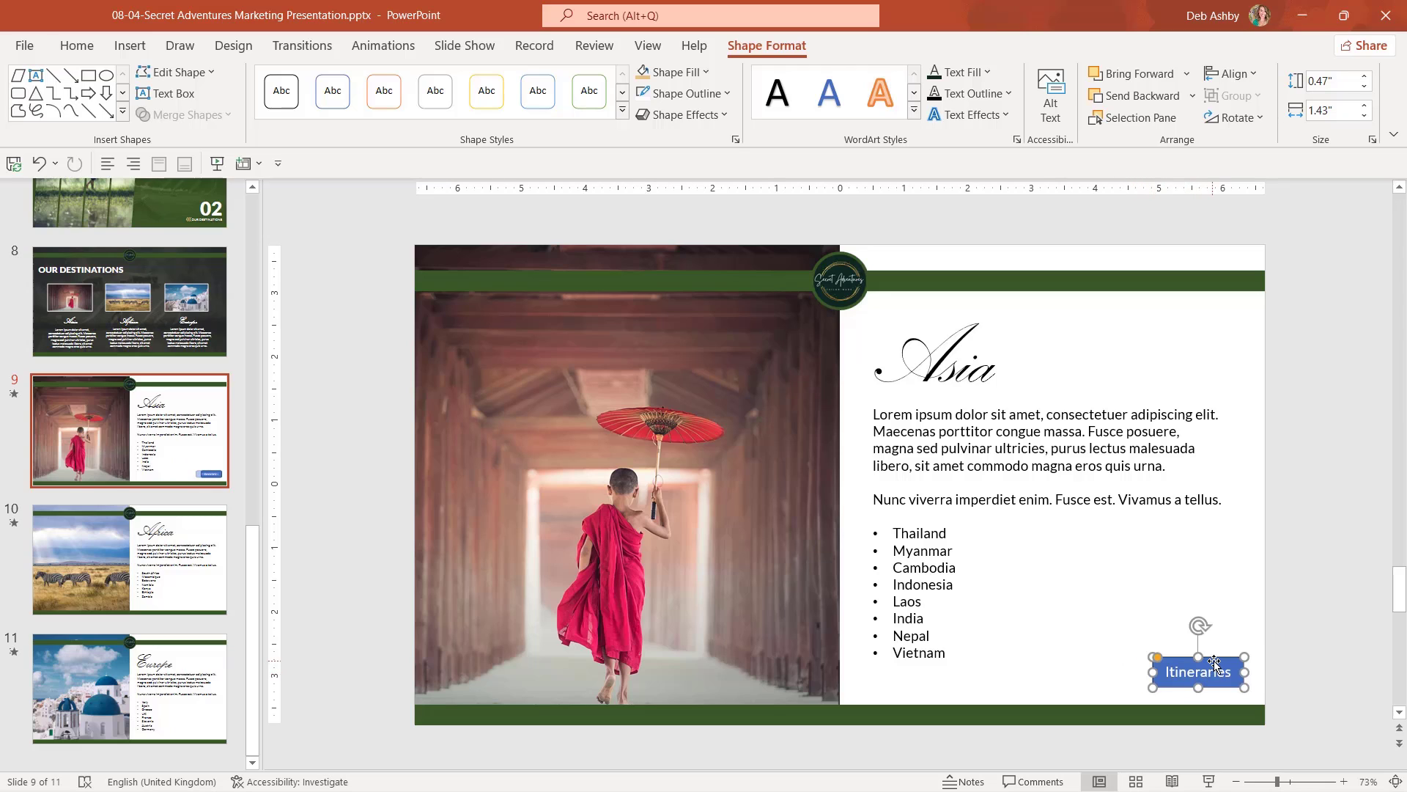
Fill the Itineraries button with the header bar's sampled green and give it a dark green outline.
{"action": "left_click", "coordinate": [702, 73]}
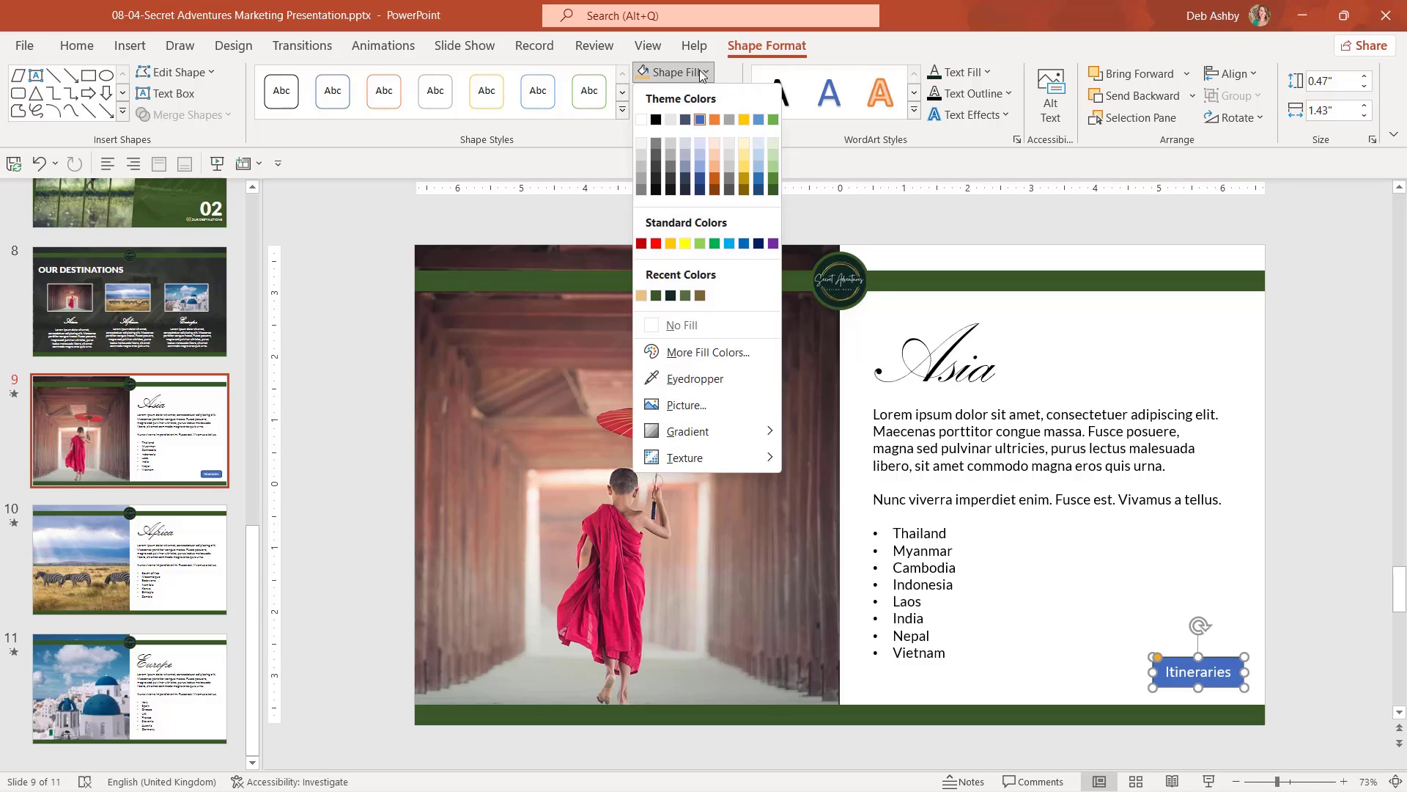
{"action": "left_click", "coordinate": [694, 378]}
{"action": "left_click", "coordinate": [912, 286]}
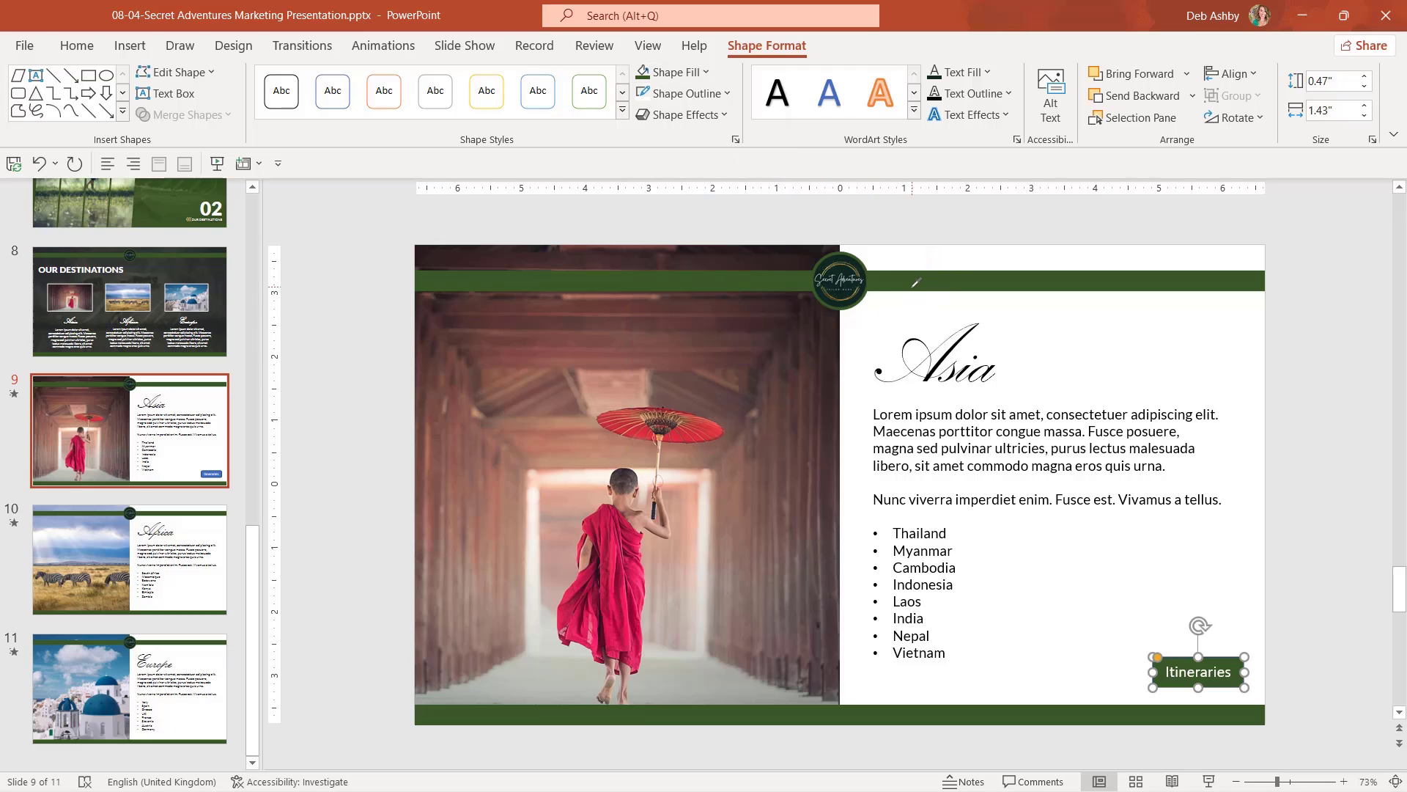
{"action": "left_click", "coordinate": [715, 94]}
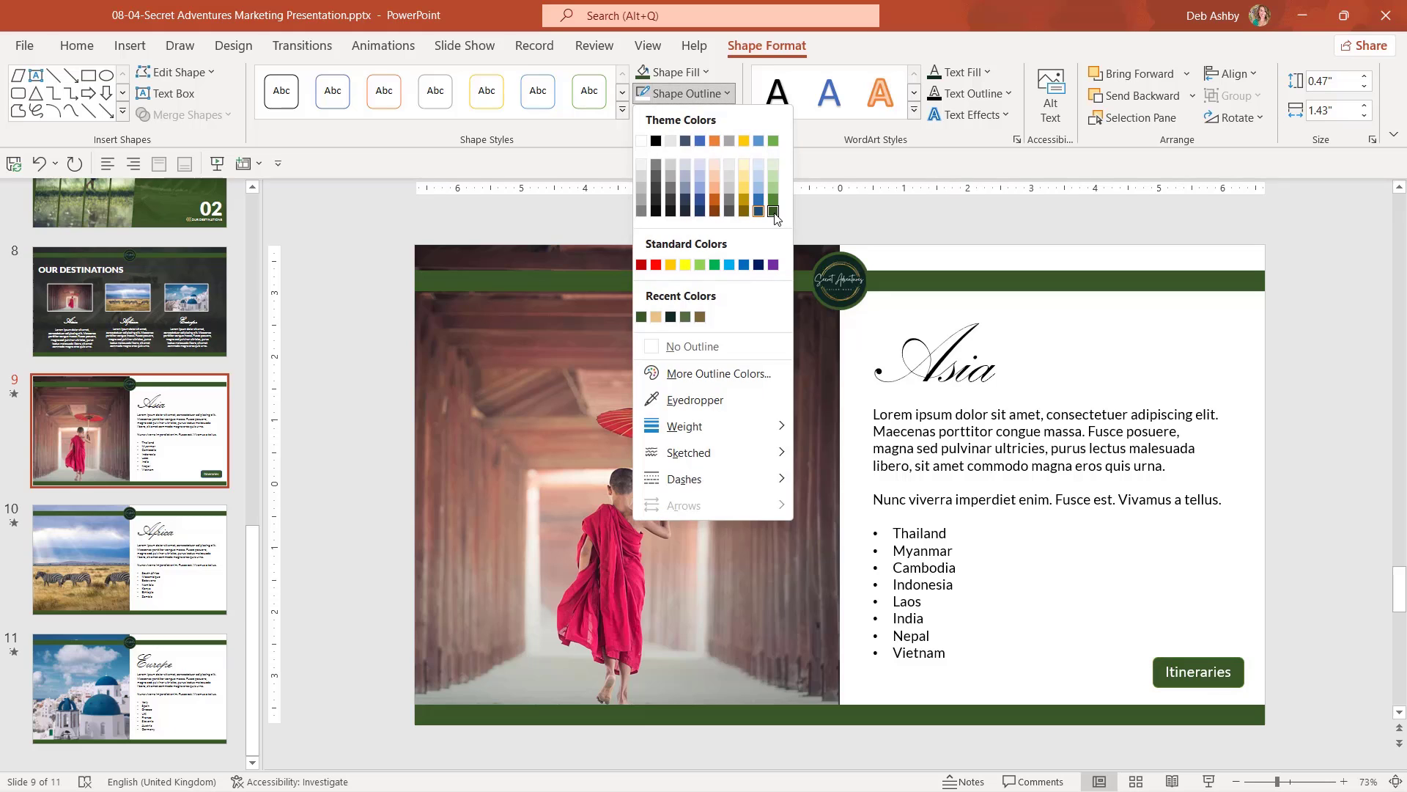
{"action": "left_click", "coordinate": [775, 212]}
{"action": "left_click", "coordinate": [1137, 537]}
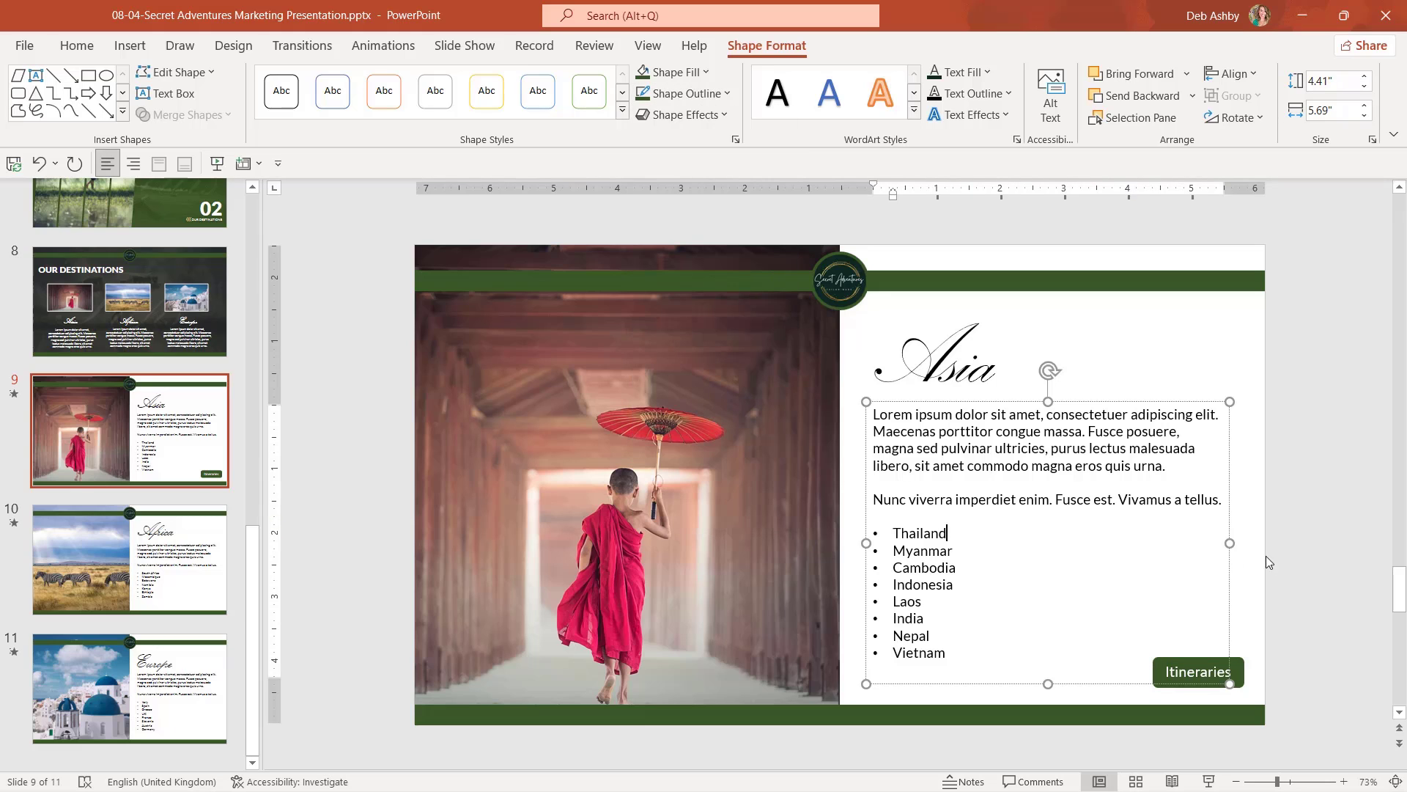
{"action": "left_click", "coordinate": [1300, 556]}
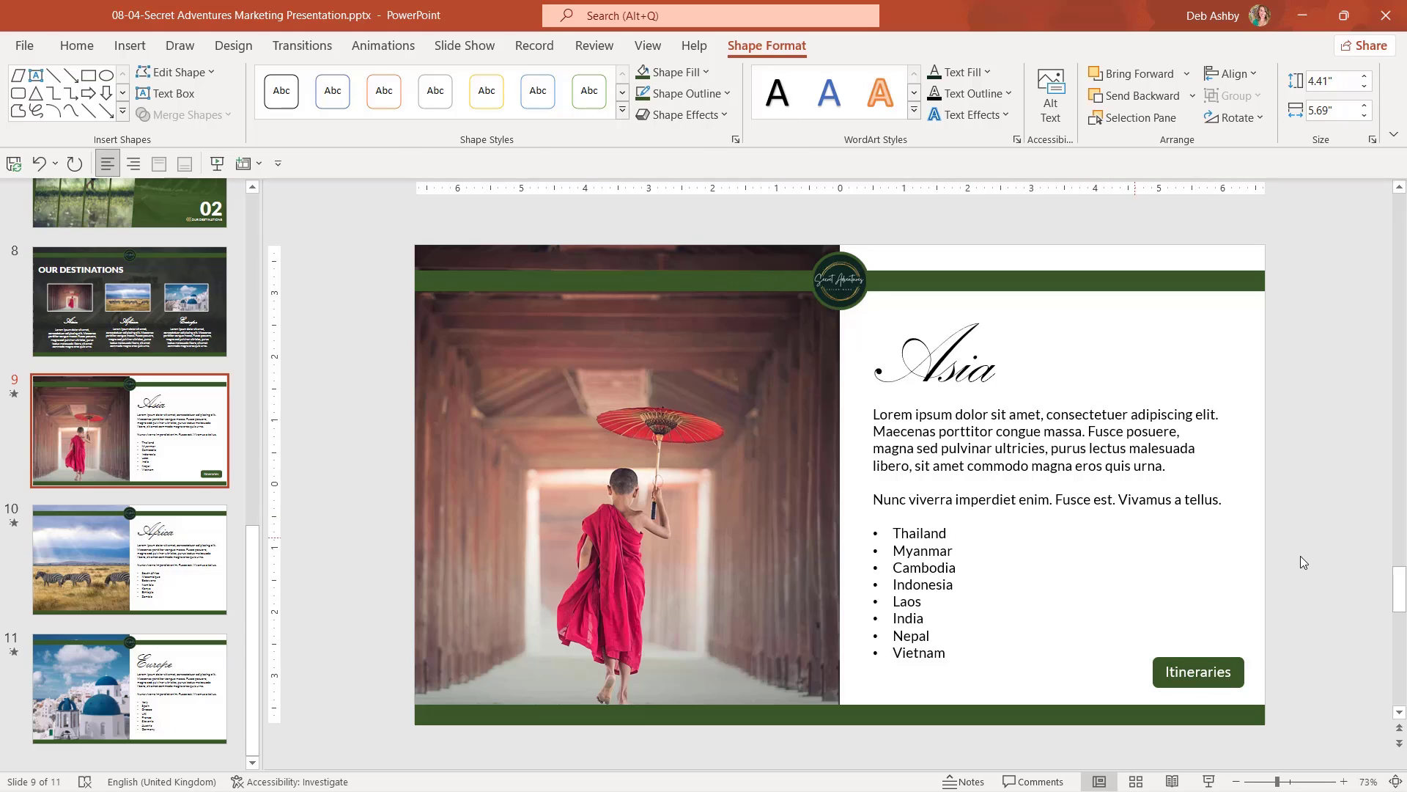
{"action": "left_click", "coordinate": [1217, 667]}
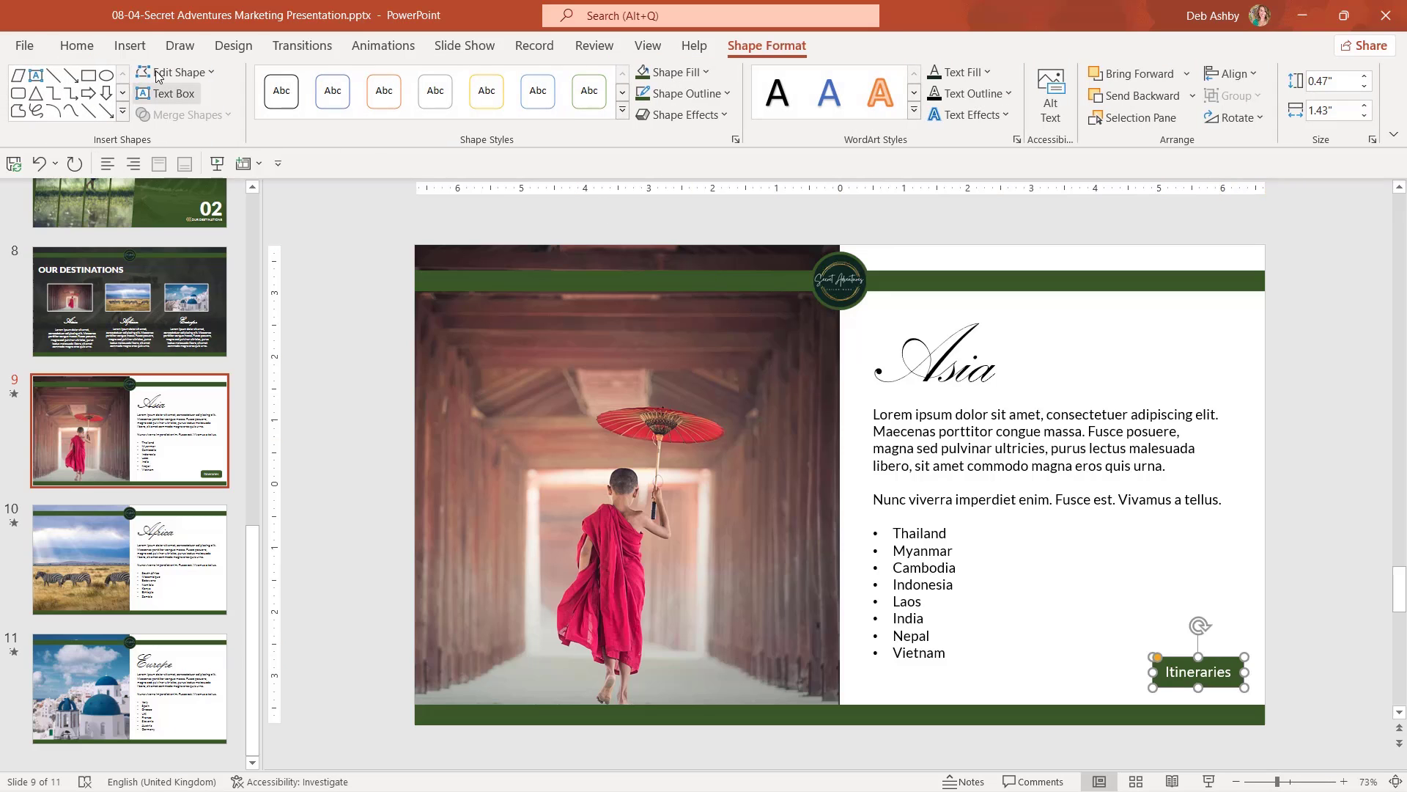
Start a file hyperlink on the Itineraries button and browse up to the Course Files folder.
{"action": "left_click", "coordinate": [130, 47]}
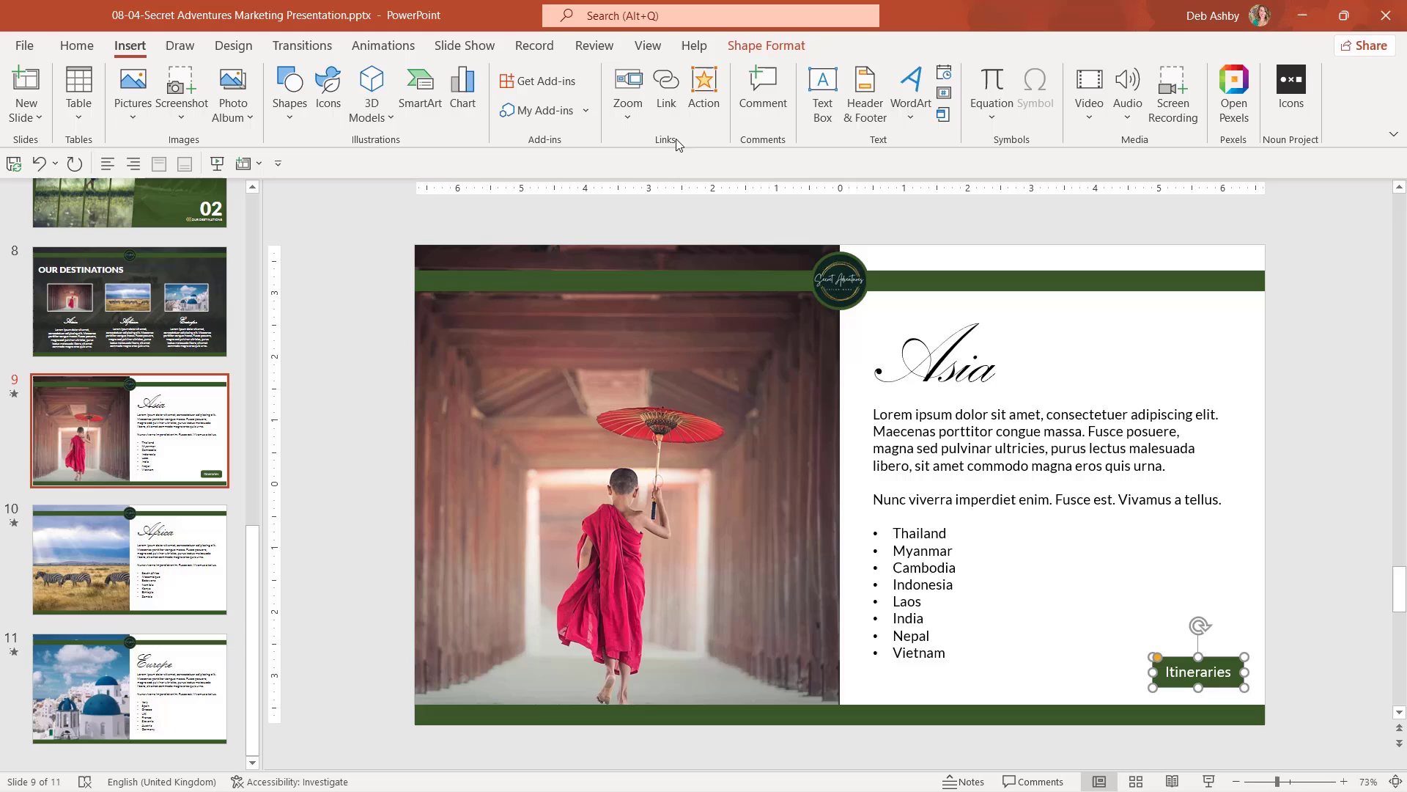
{"action": "left_click", "coordinate": [664, 105]}
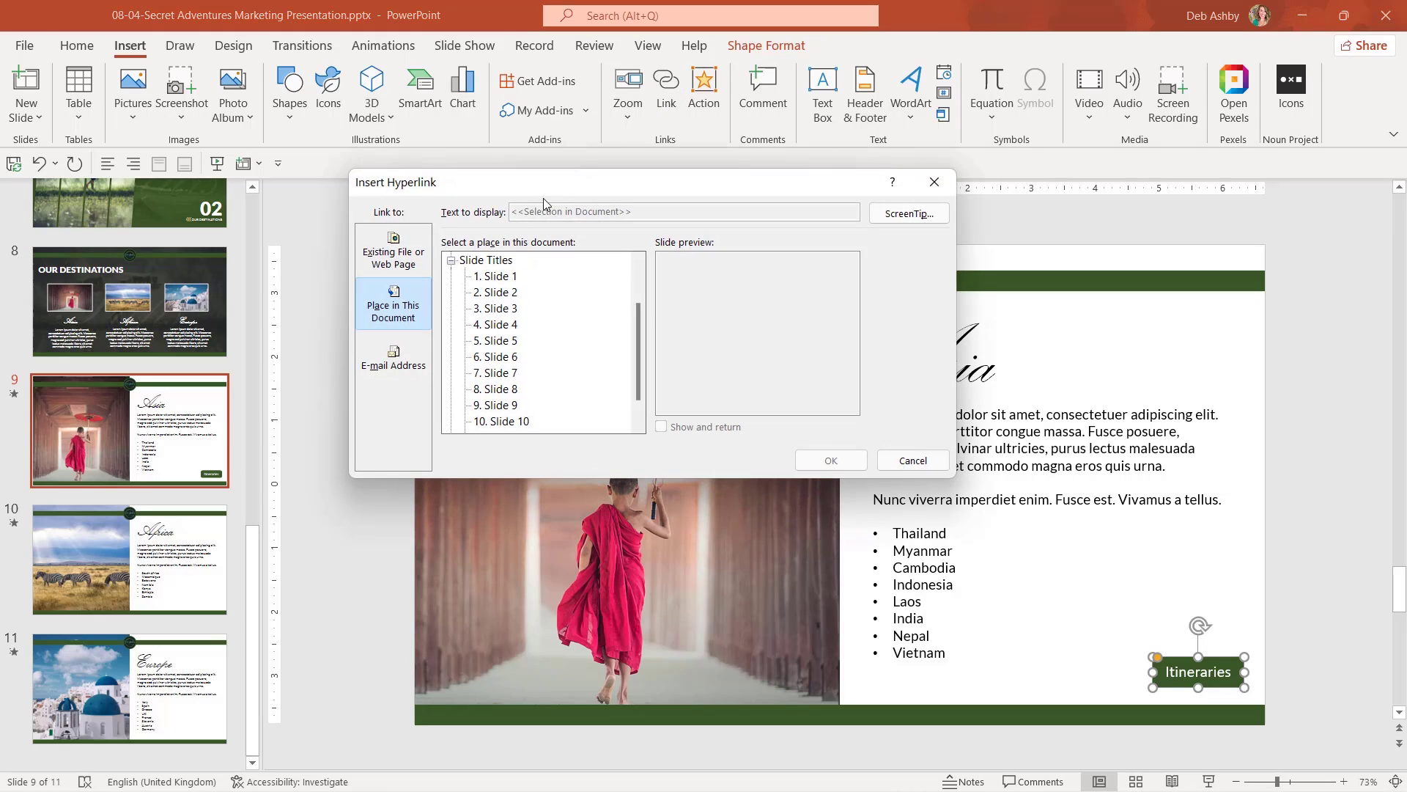
{"action": "left_click", "coordinate": [401, 255]}
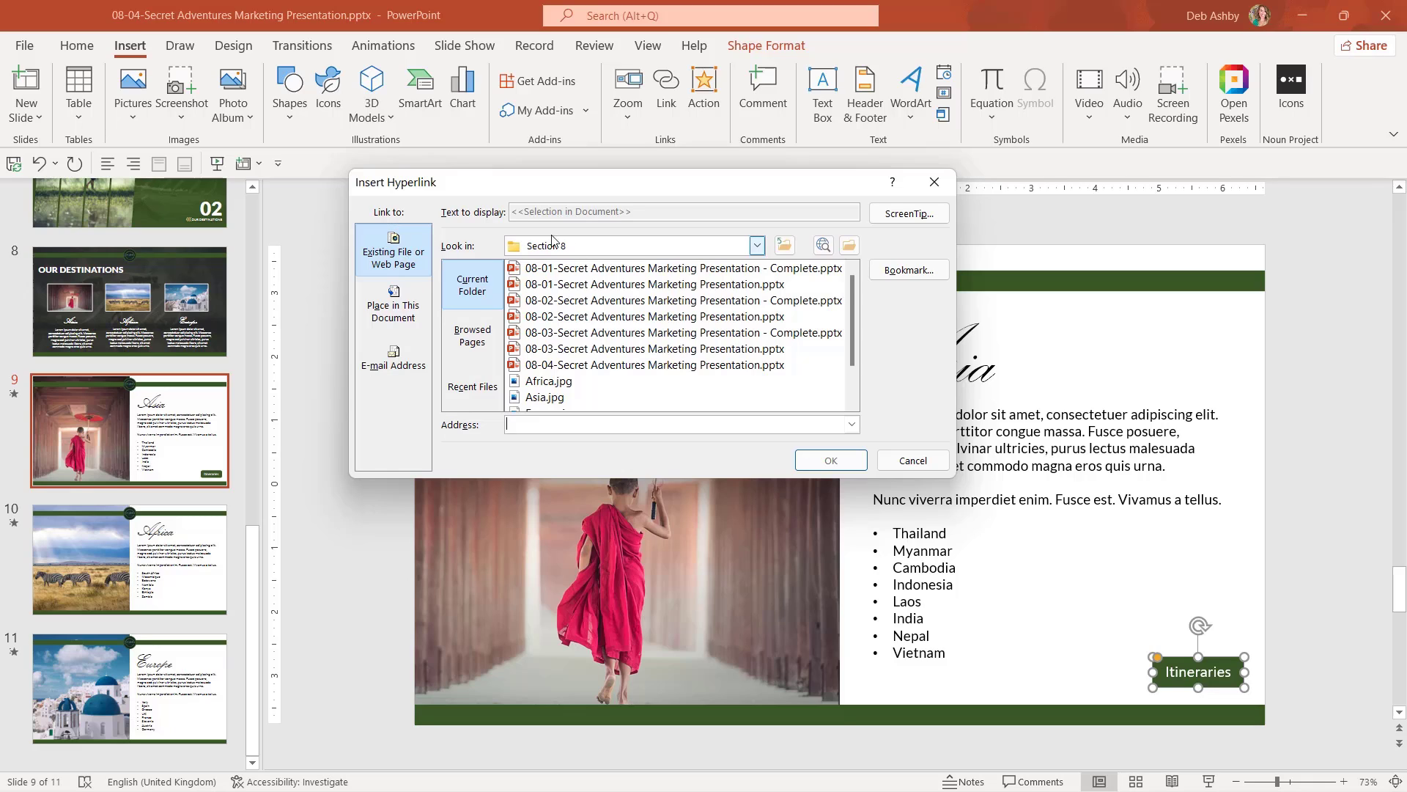
{"action": "left_click", "coordinate": [785, 245]}
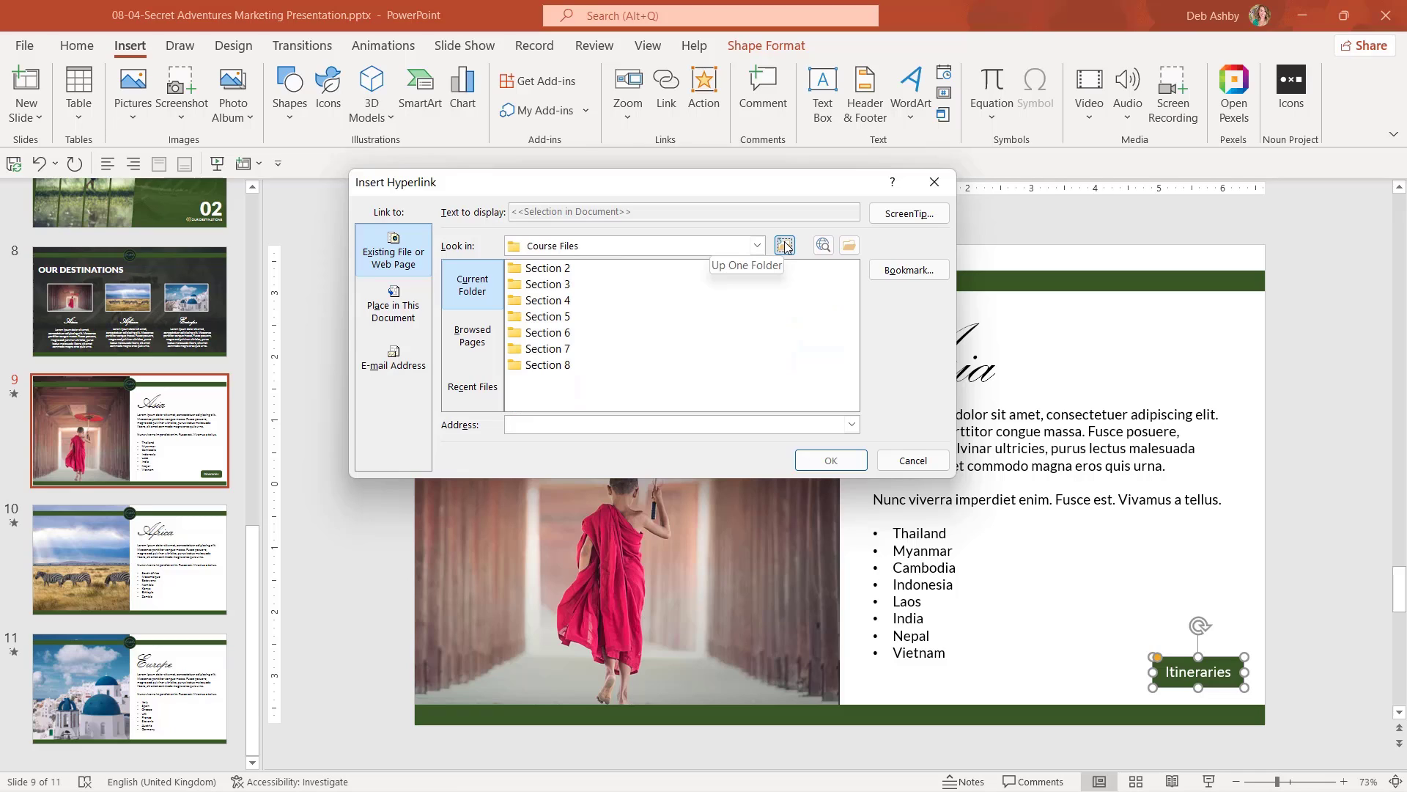
{"action": "left_click", "coordinate": [849, 247]}
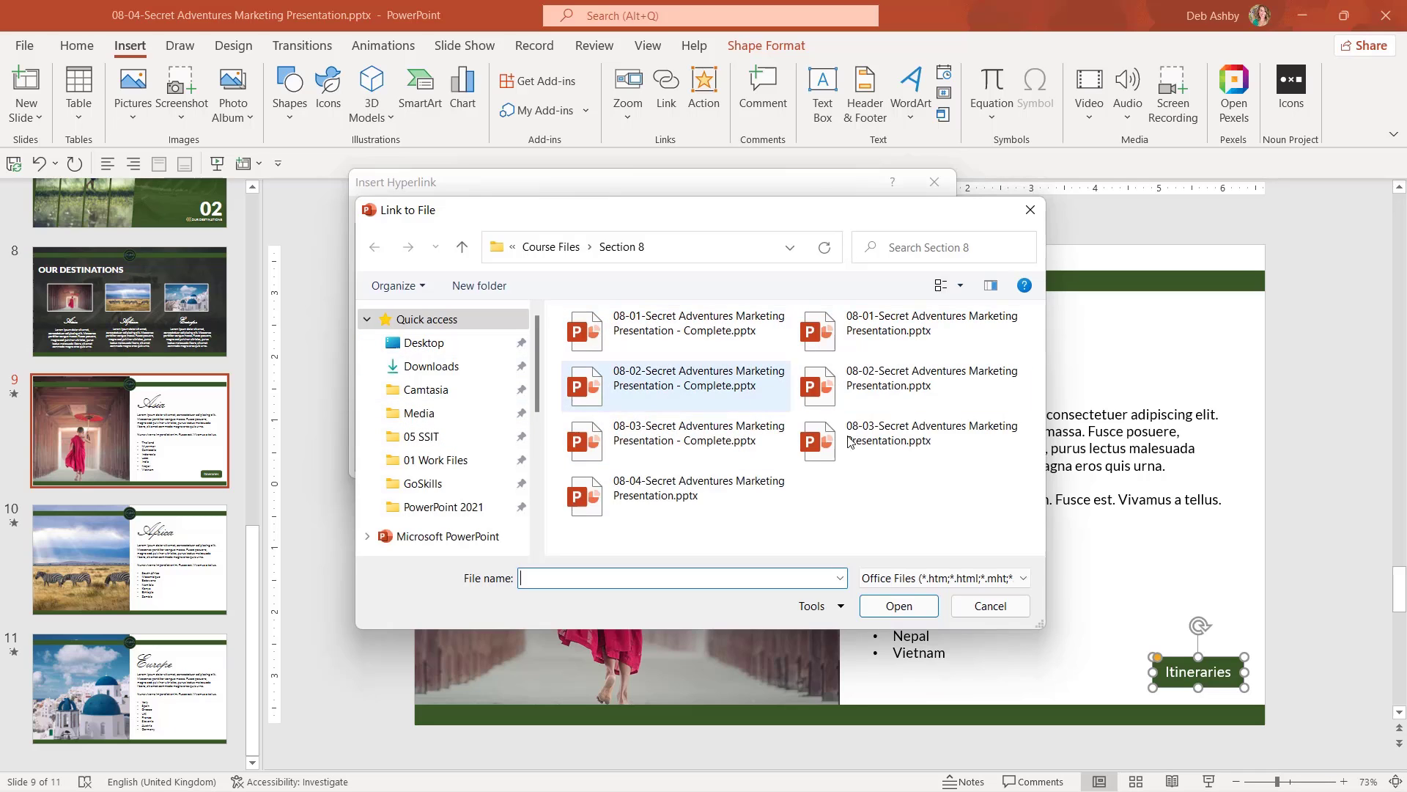
{"action": "left_click", "coordinate": [1031, 210]}
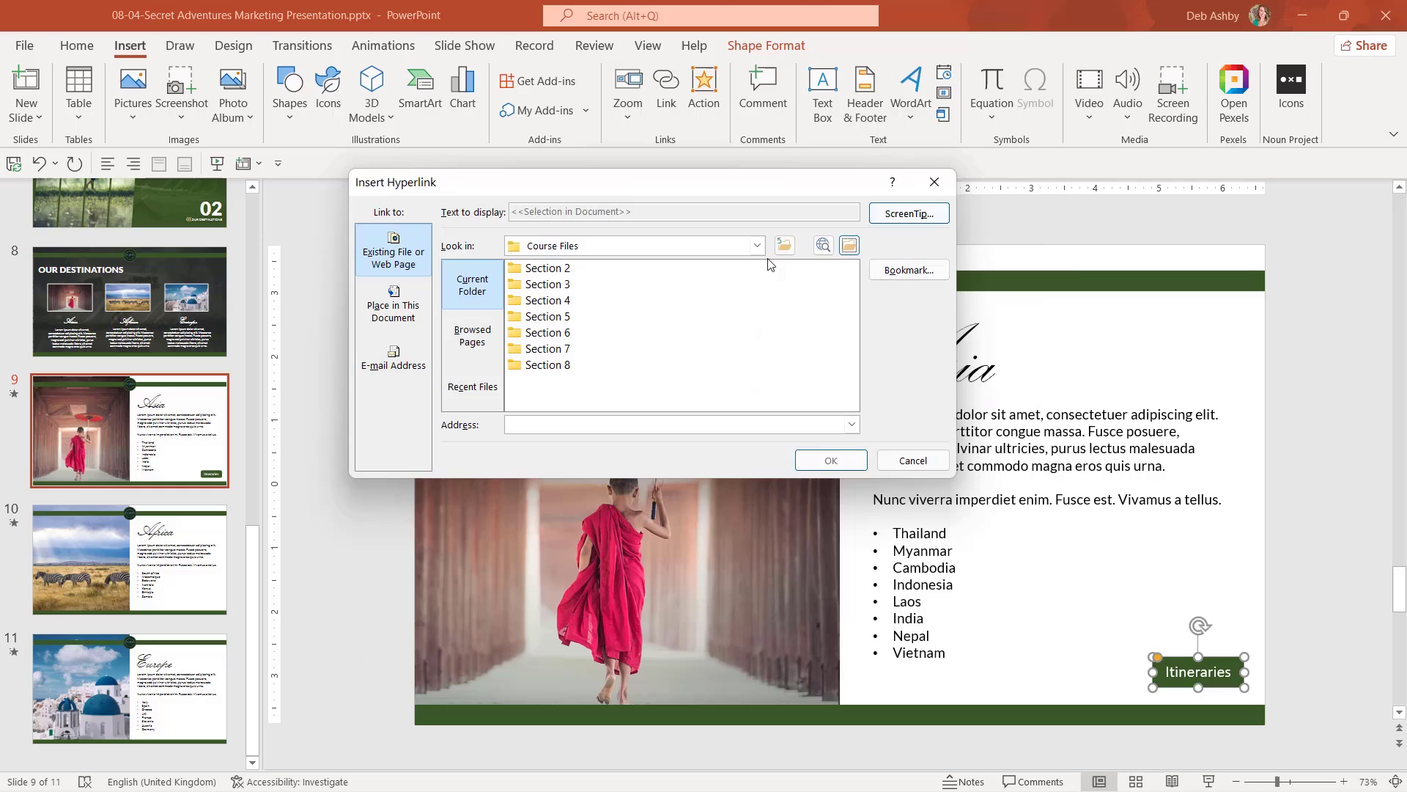
Choose Itinerary.pdf in the Section 8 folder as the button's link target, leaving the ScreenTip unchanged.
{"action": "double_click", "coordinate": [550, 365]}
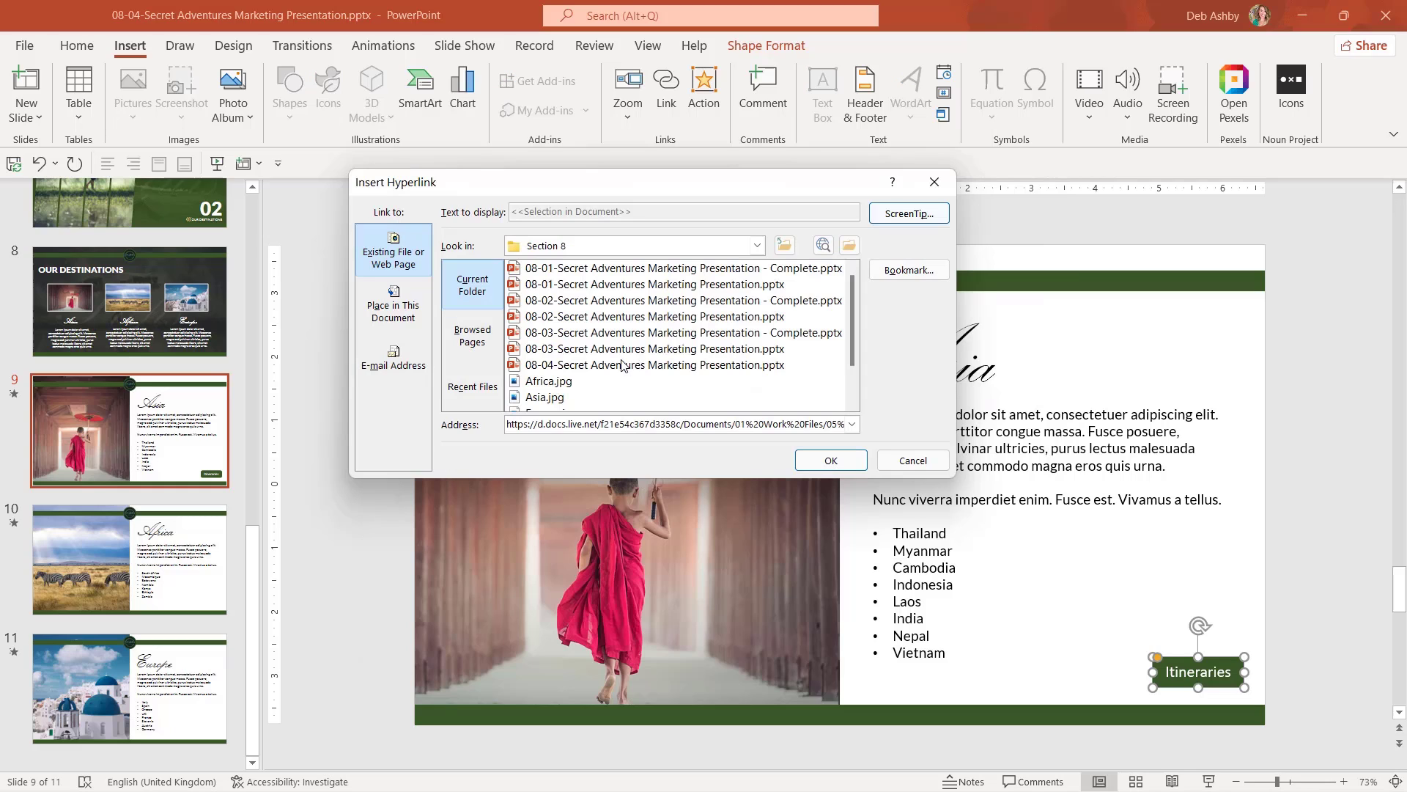
{"action": "left_click_drag", "start_coordinate": [851, 289], "coordinate": [851, 341]}
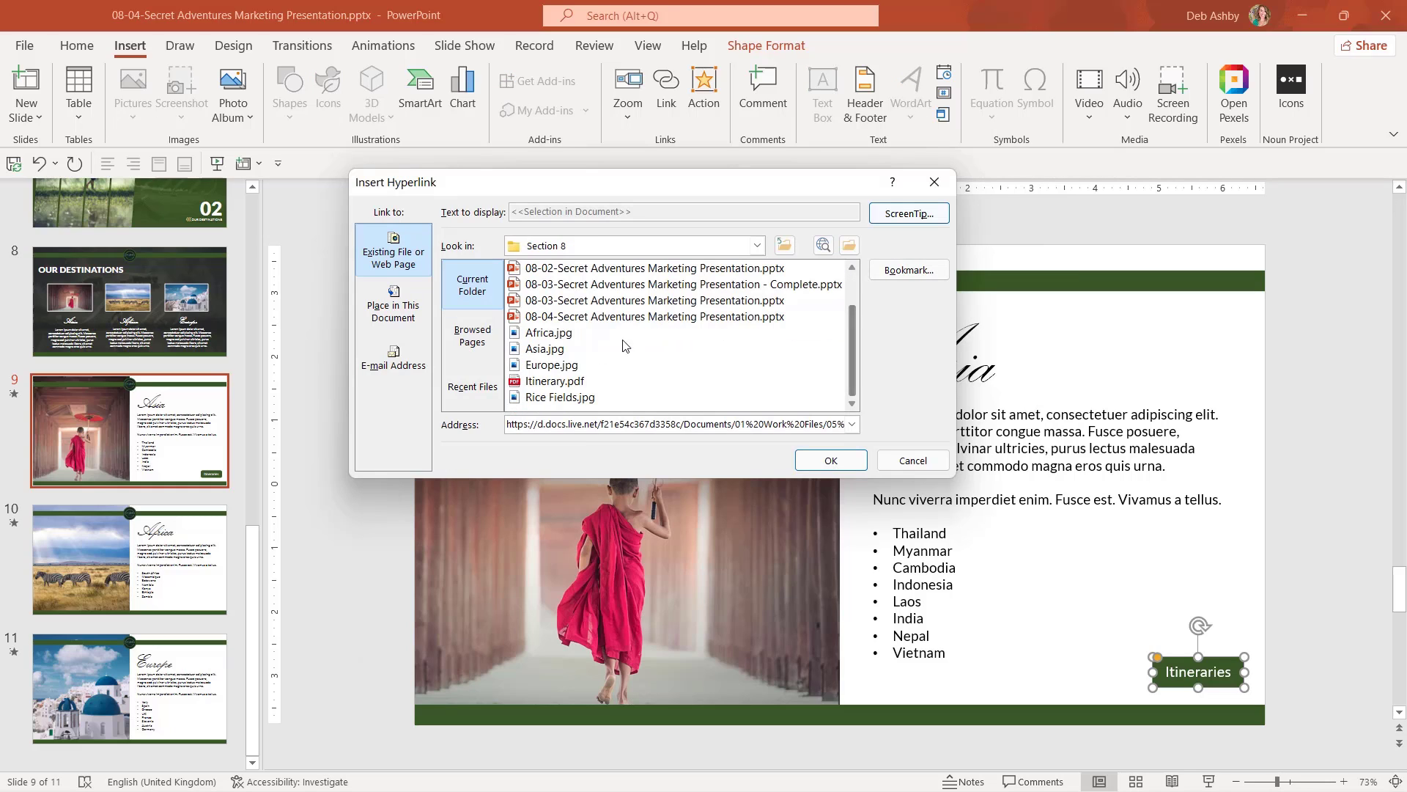
{"action": "left_click", "coordinate": [554, 382]}
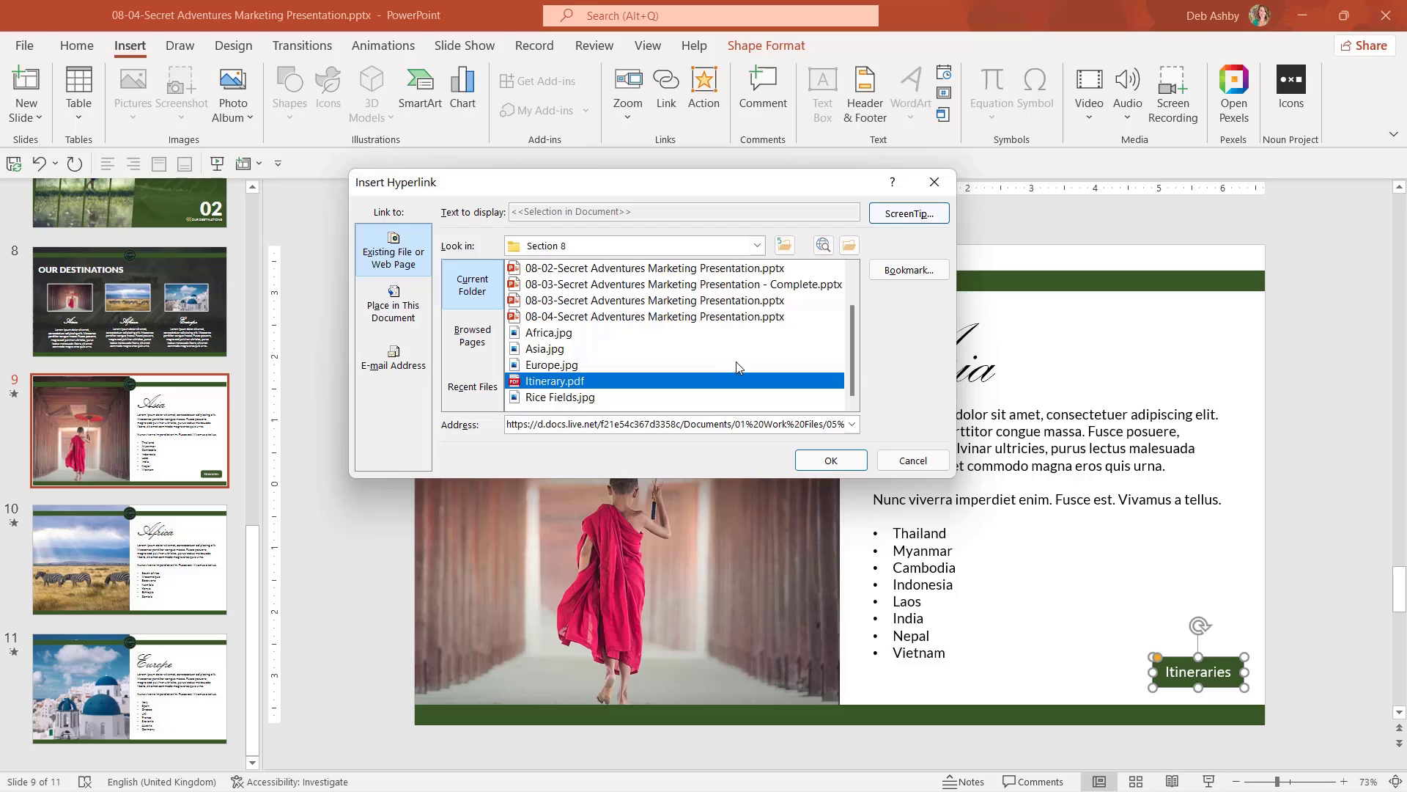
{"action": "left_click", "coordinate": [908, 214]}
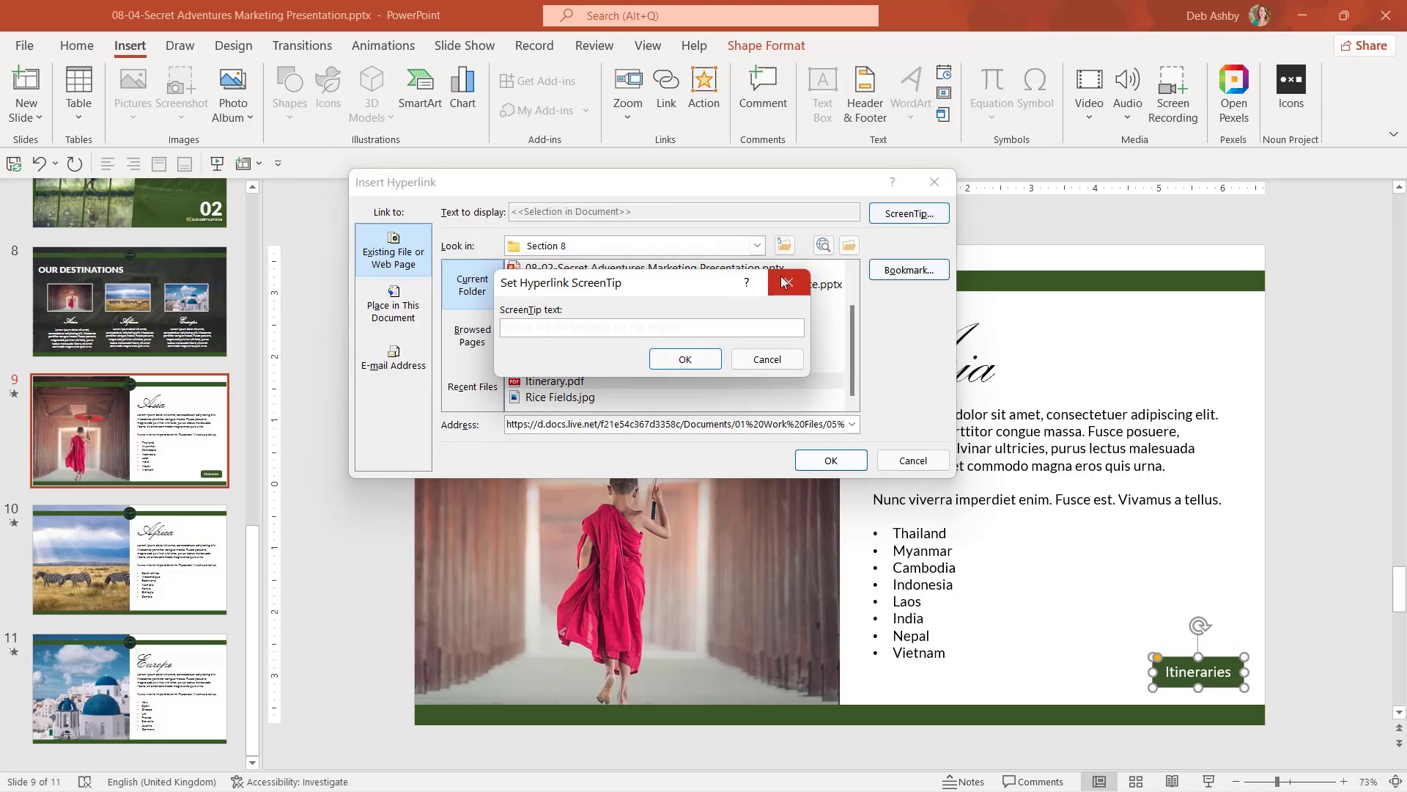
{"action": "left_click", "coordinate": [766, 358]}
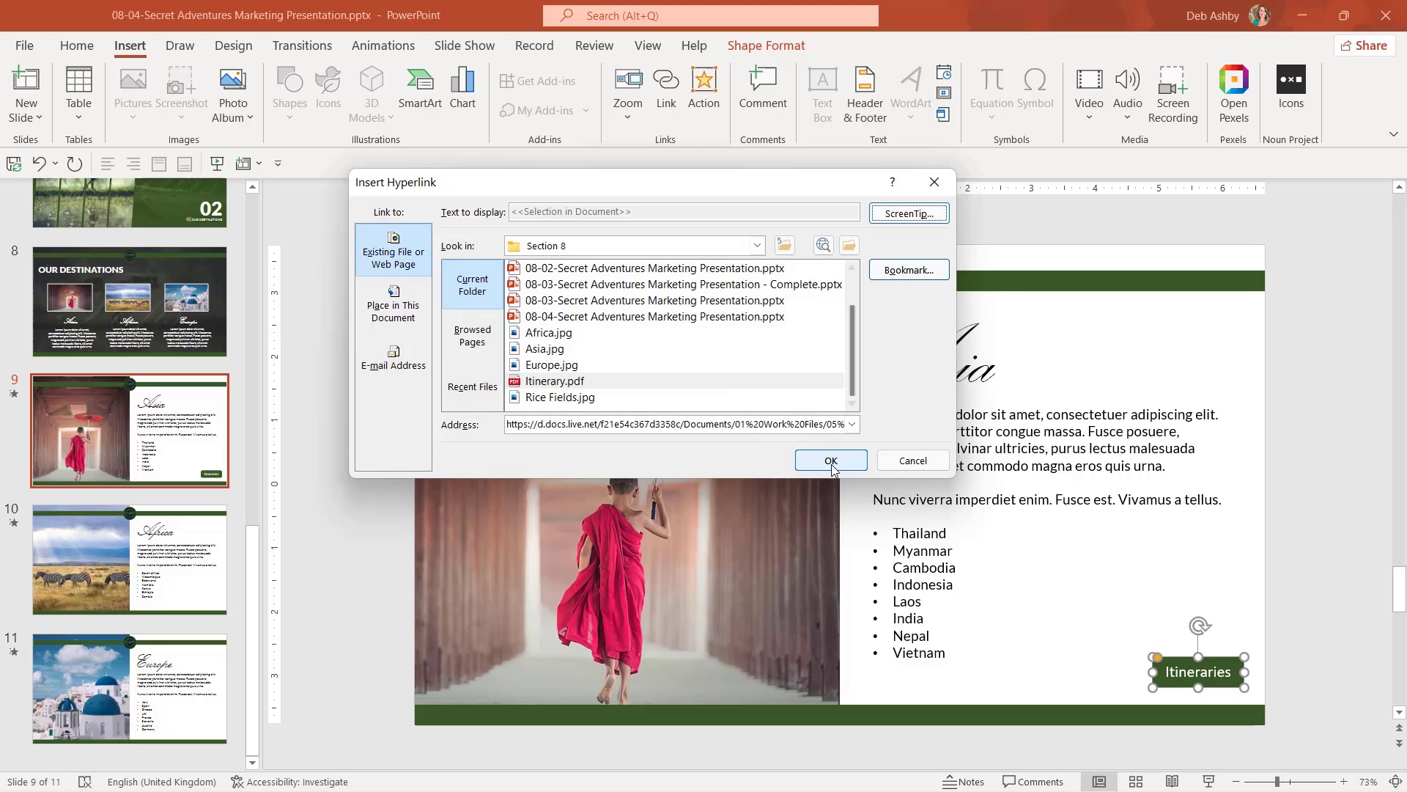
{"action": "left_click", "coordinate": [831, 461]}
Replace the Nunc viverra line with 'Contact' plus the contact's name and 'for more details'.
{"action": "left_click", "coordinate": [1303, 485]}
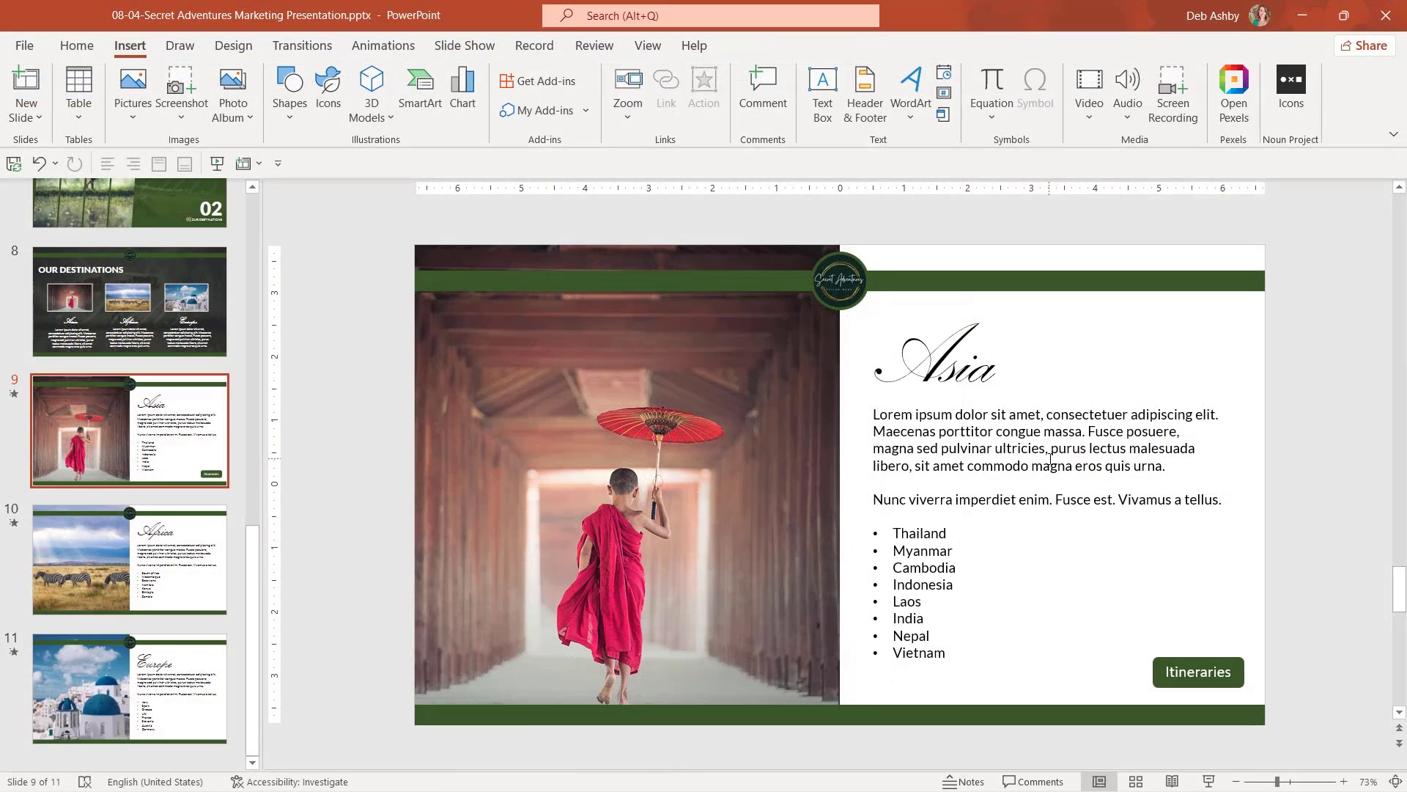
{"action": "left_click", "coordinate": [992, 499]}
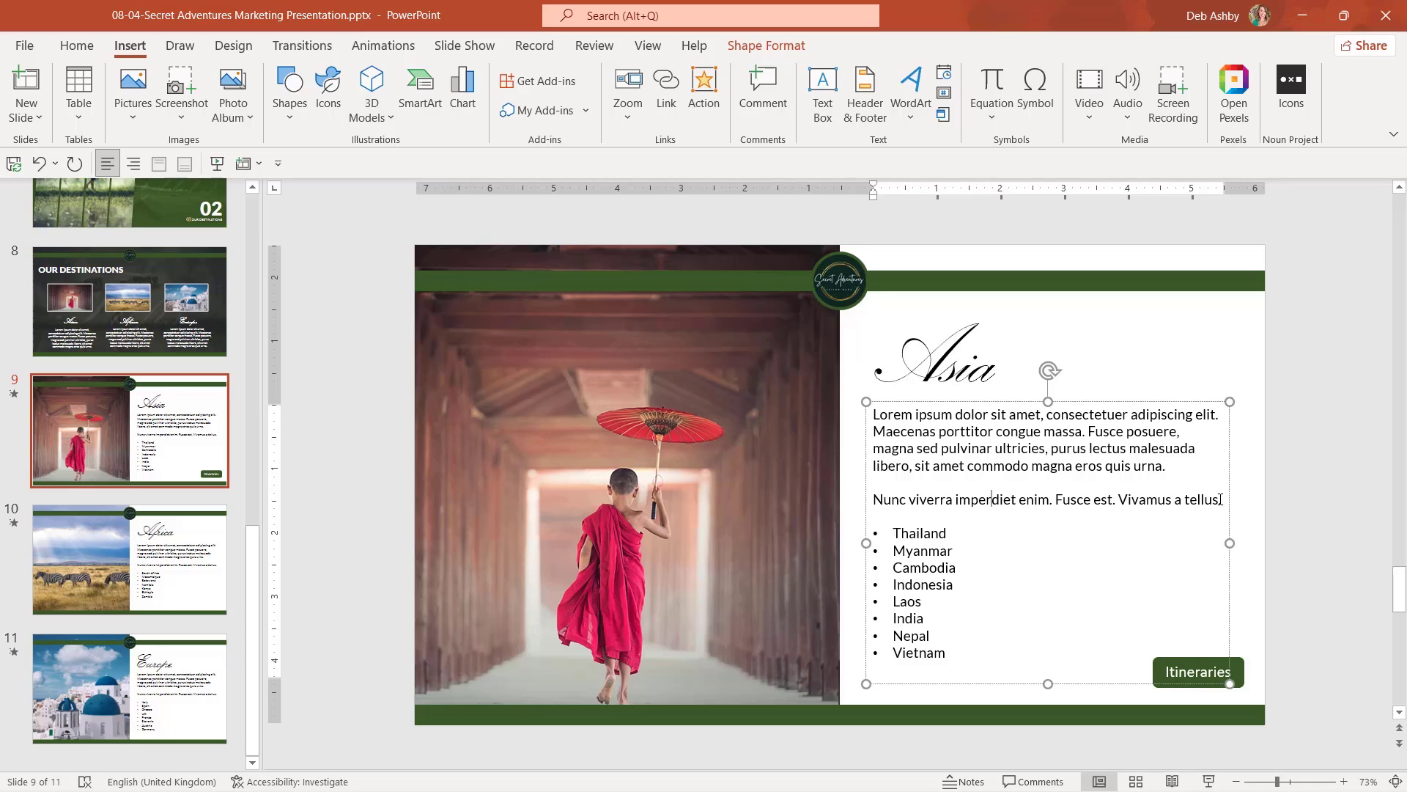
{"action": "left_click_drag", "start_coordinate": [1219, 500], "coordinate": [930, 488]}
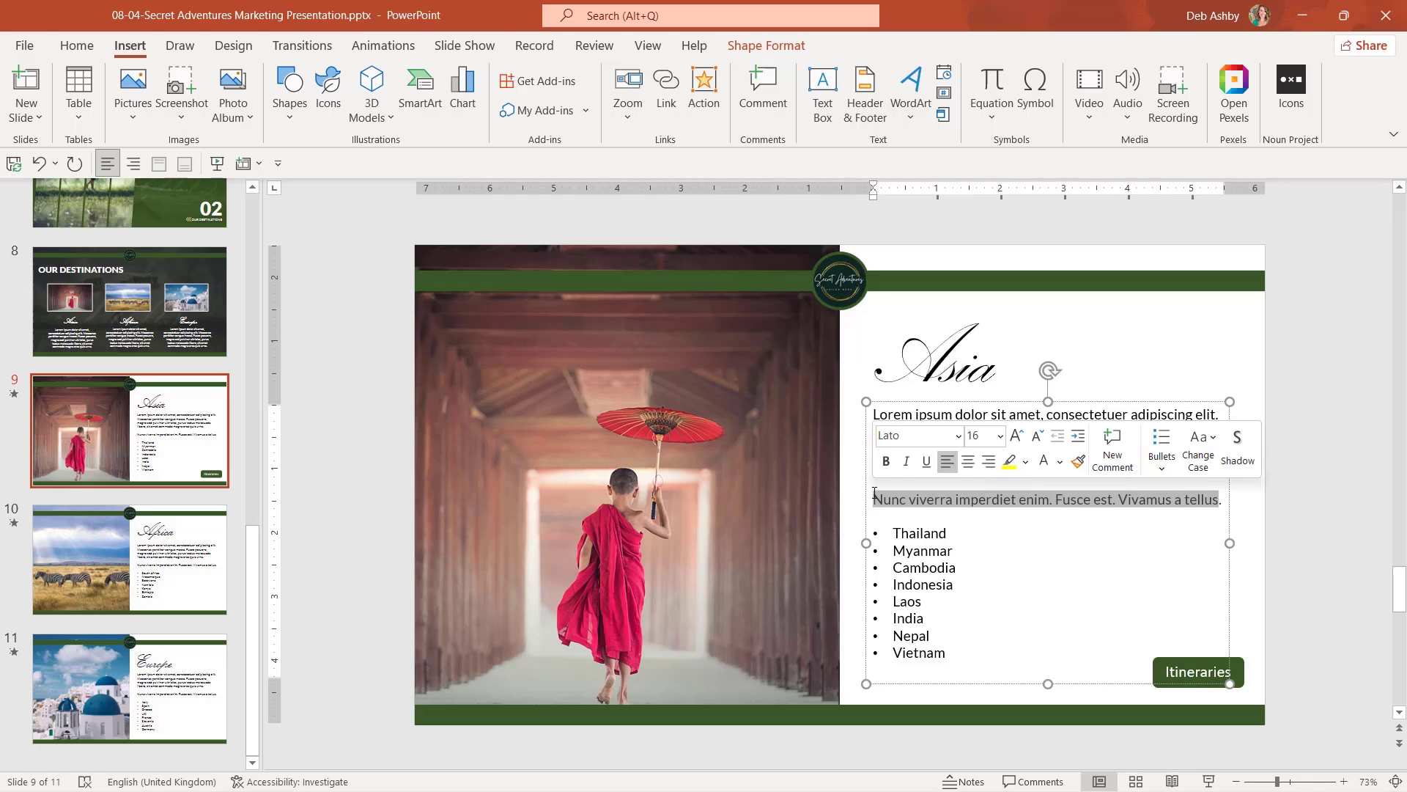
{"action": "type", "text": "Contac"}
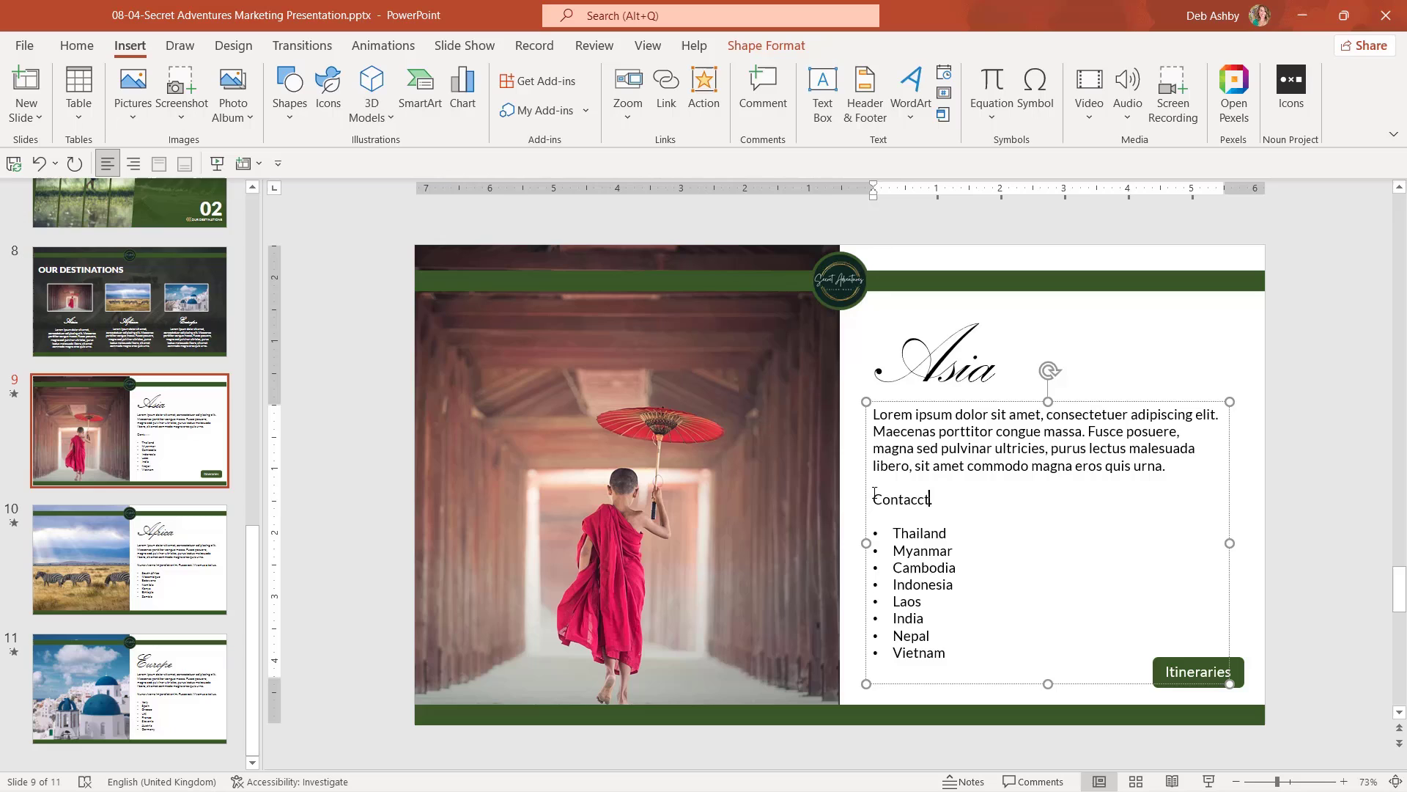
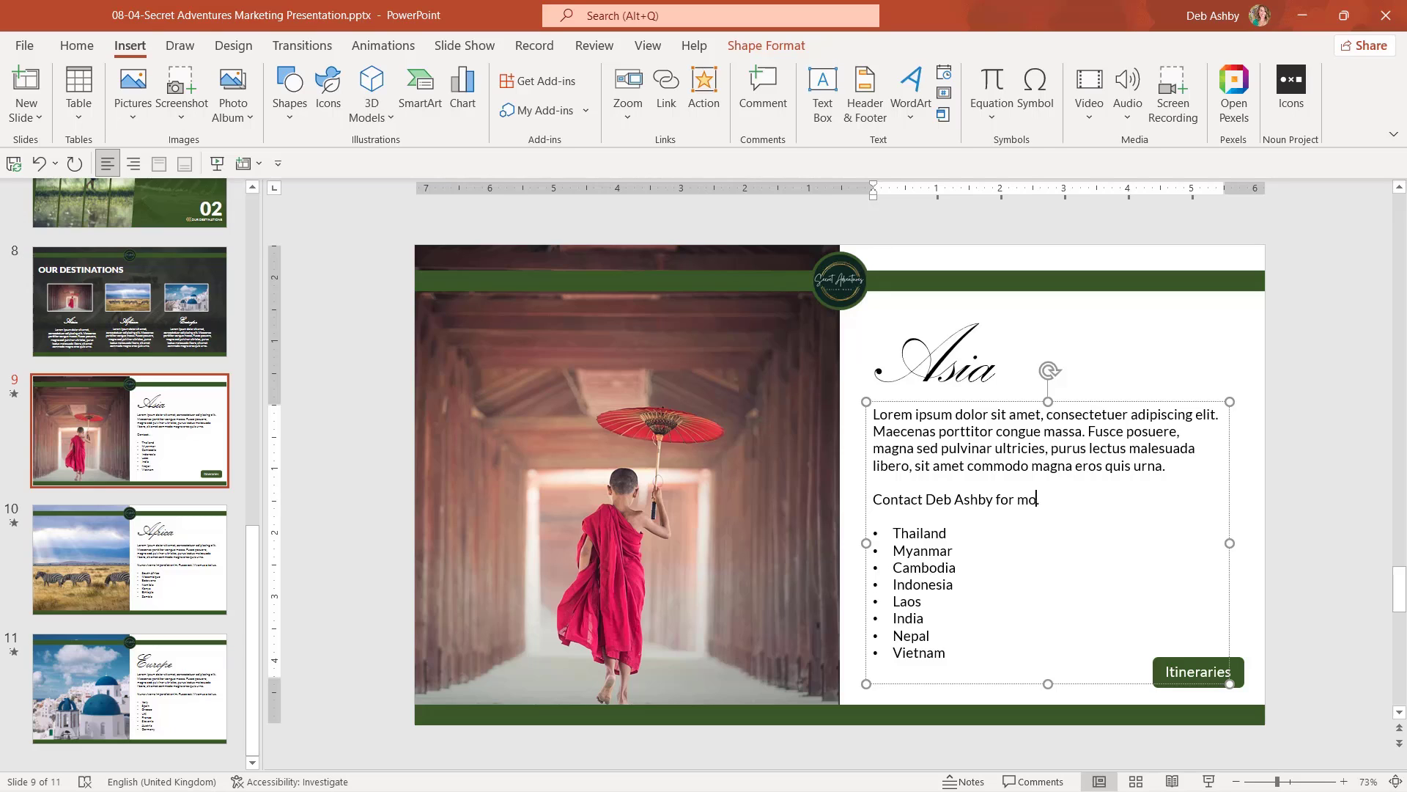
{"action": "type", "text": " detauls"}
{"action": "key", "text": "BackSpace"}
{"action": "type", "text": "ils"}
Link the contact's name to their email address with the subject 'Enquiry'.
{"action": "left_click", "coordinate": [989, 499], "text": "shift"}
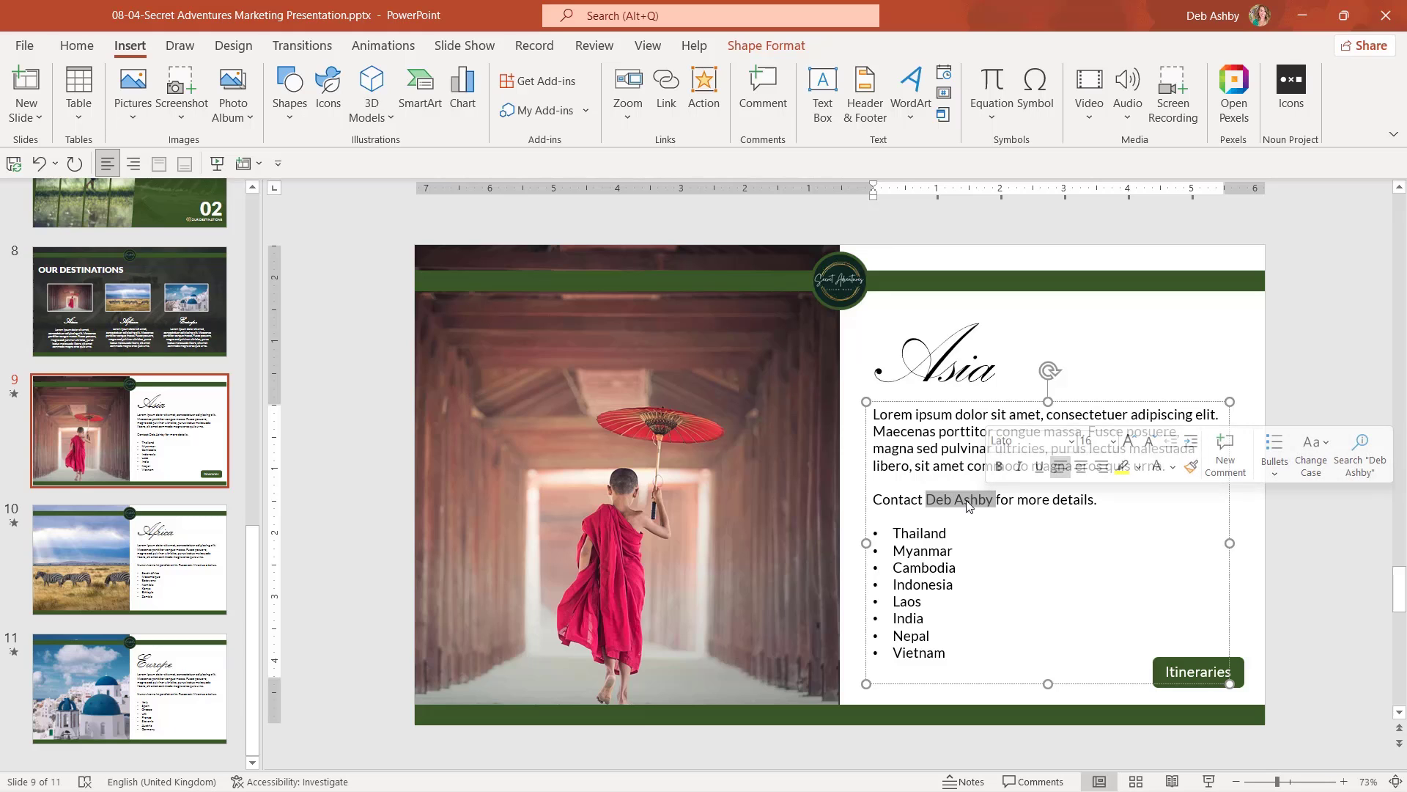
{"action": "left_click", "coordinate": [667, 96]}
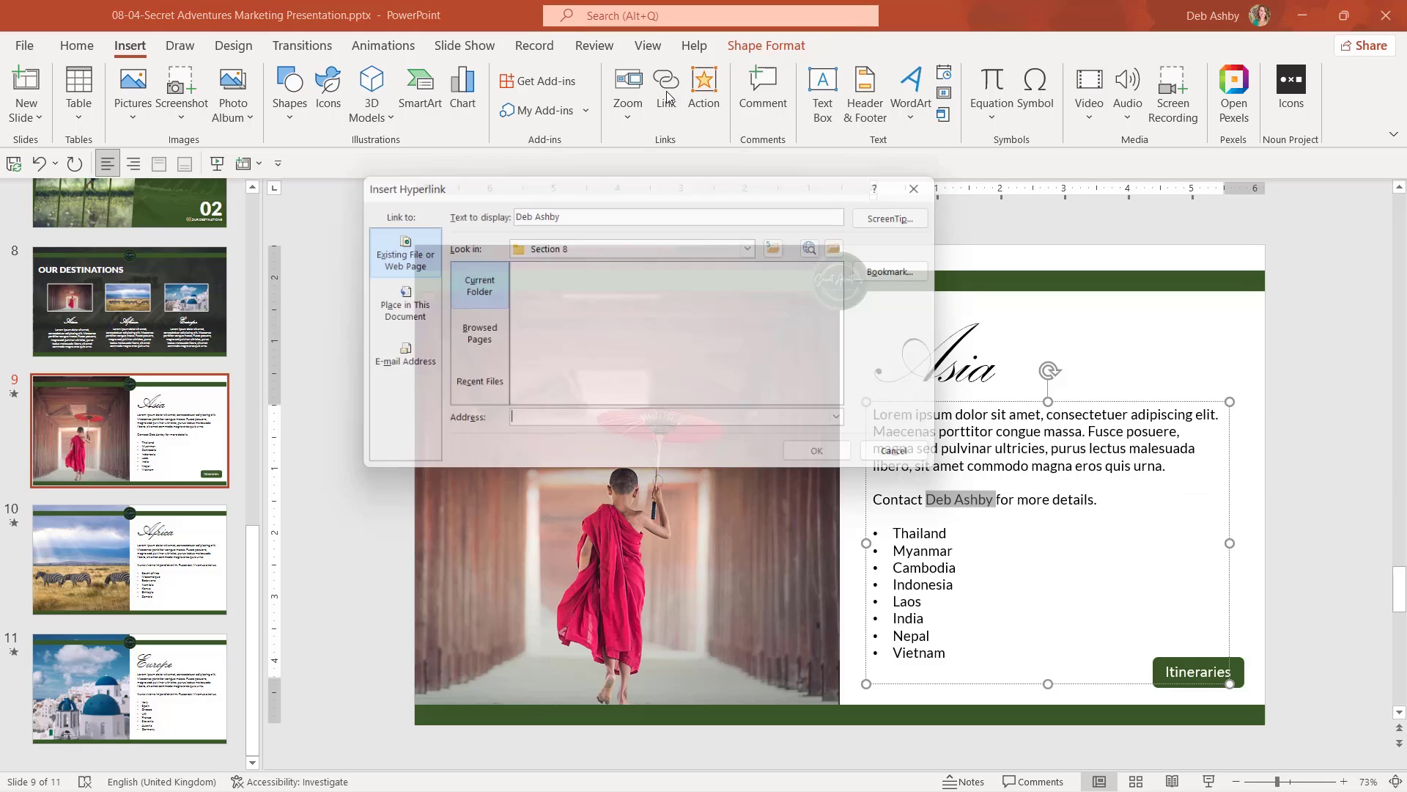
{"action": "left_click", "coordinate": [394, 357]}
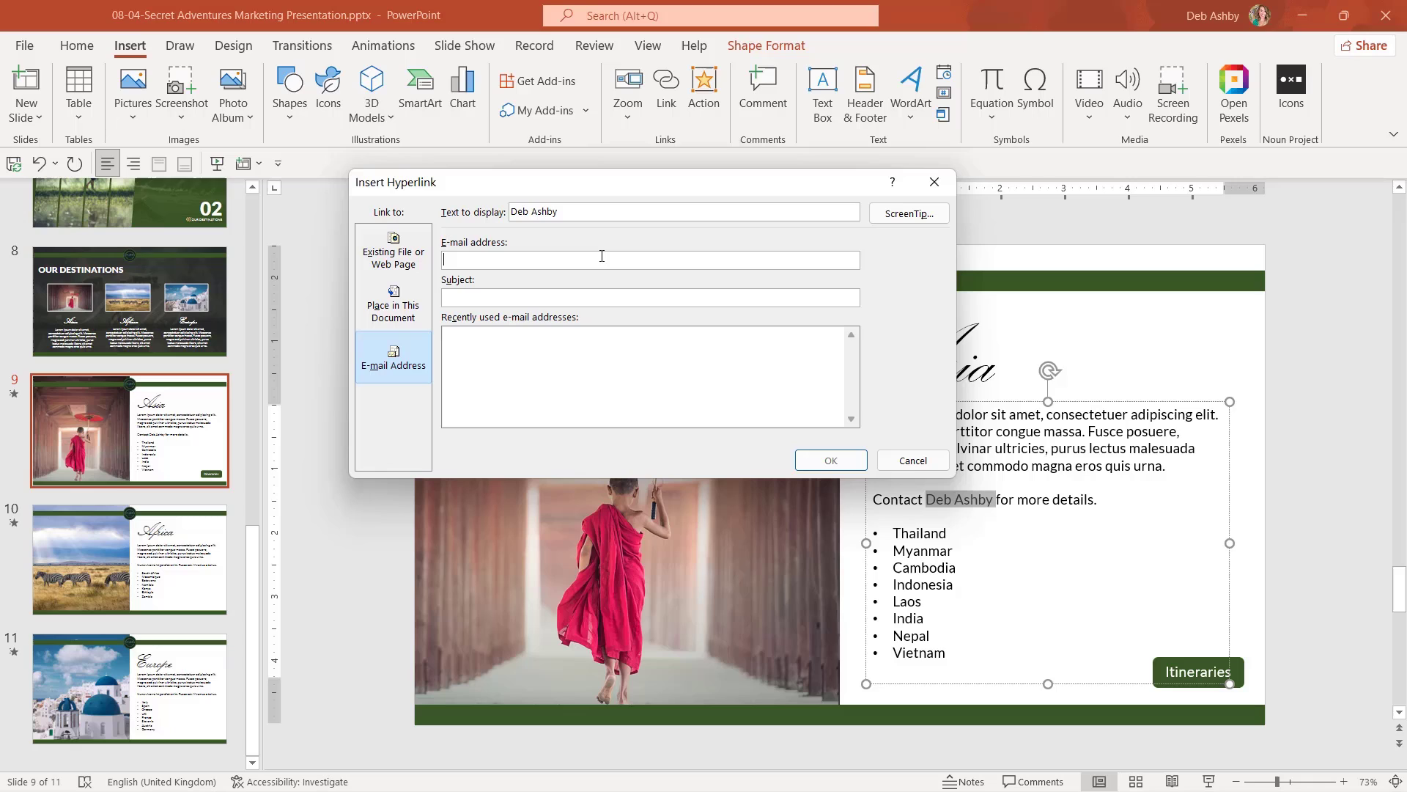
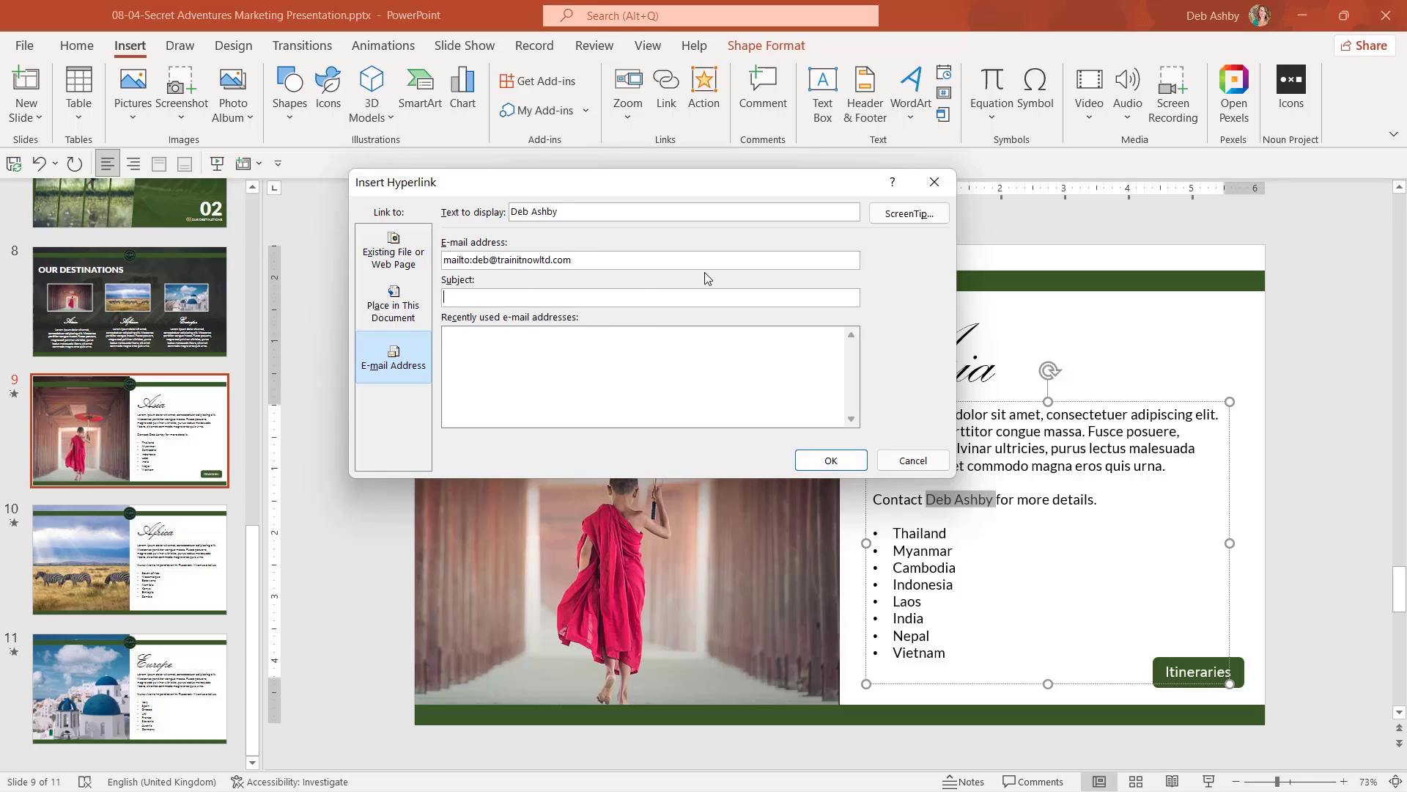
{"action": "type", "text": "Enquiry"}
Give the email link the ScreenTip 'Click to send email' and apply it.
{"action": "left_click", "coordinate": [909, 213]}
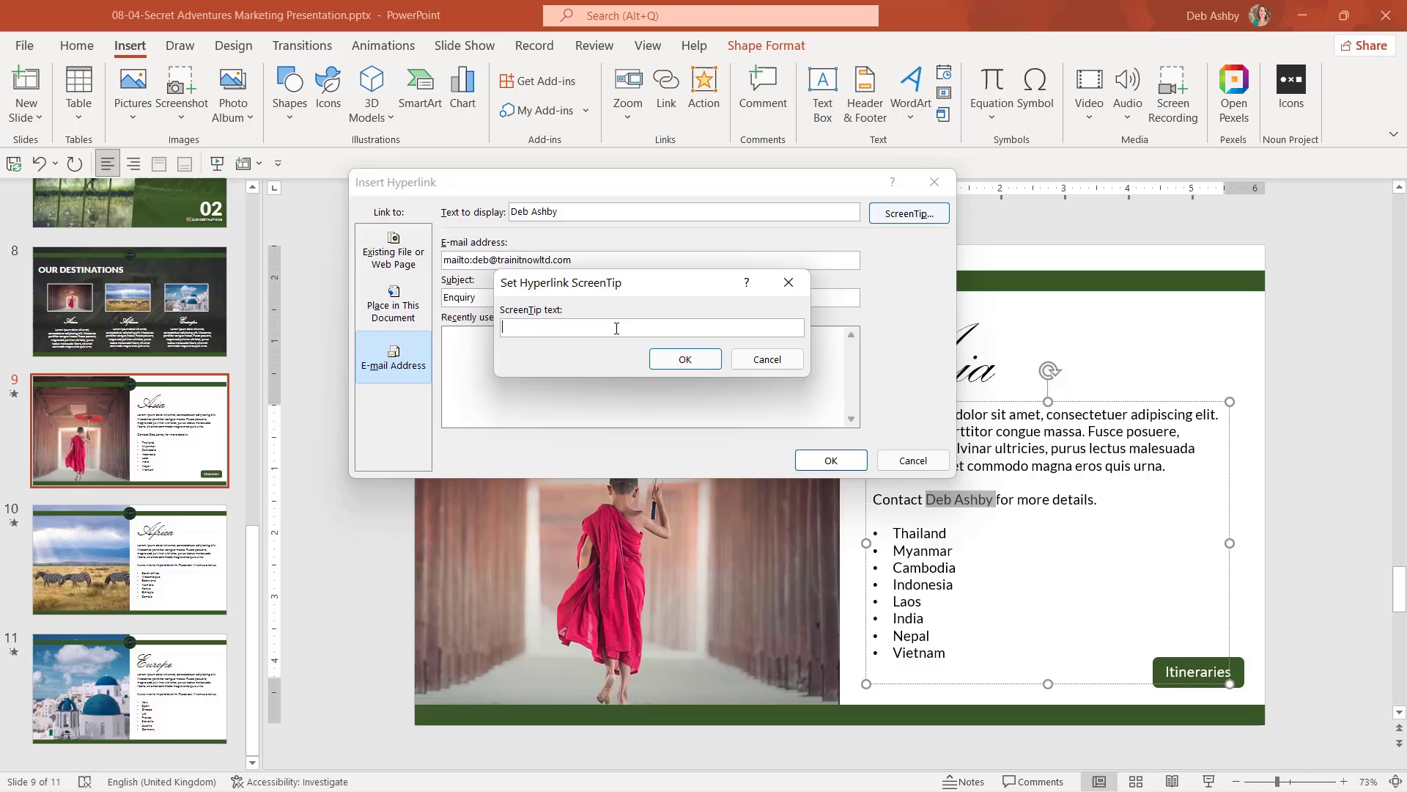
{"action": "type", "text": "Click to send email"}
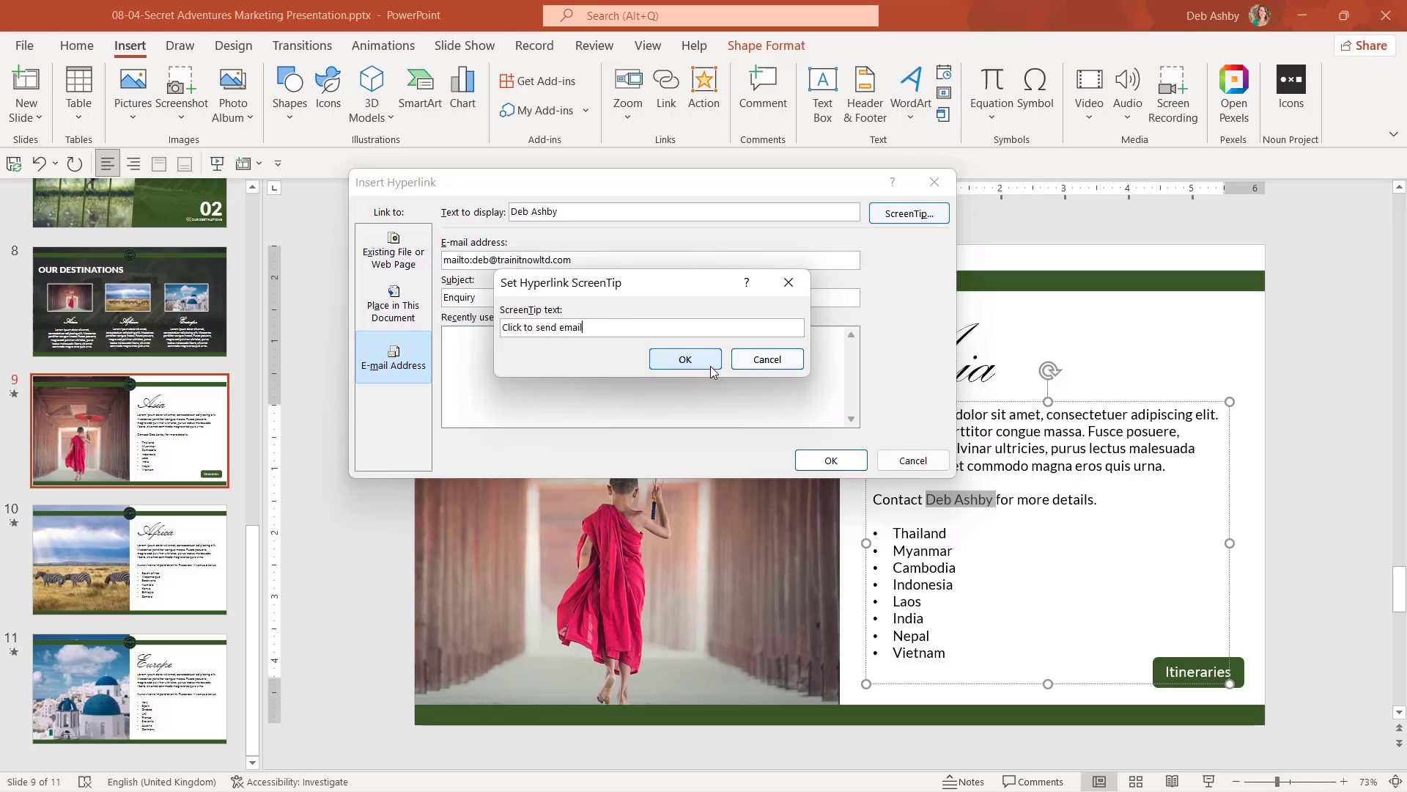
{"action": "left_click", "coordinate": [702, 362]}
{"action": "left_click", "coordinate": [831, 460]}
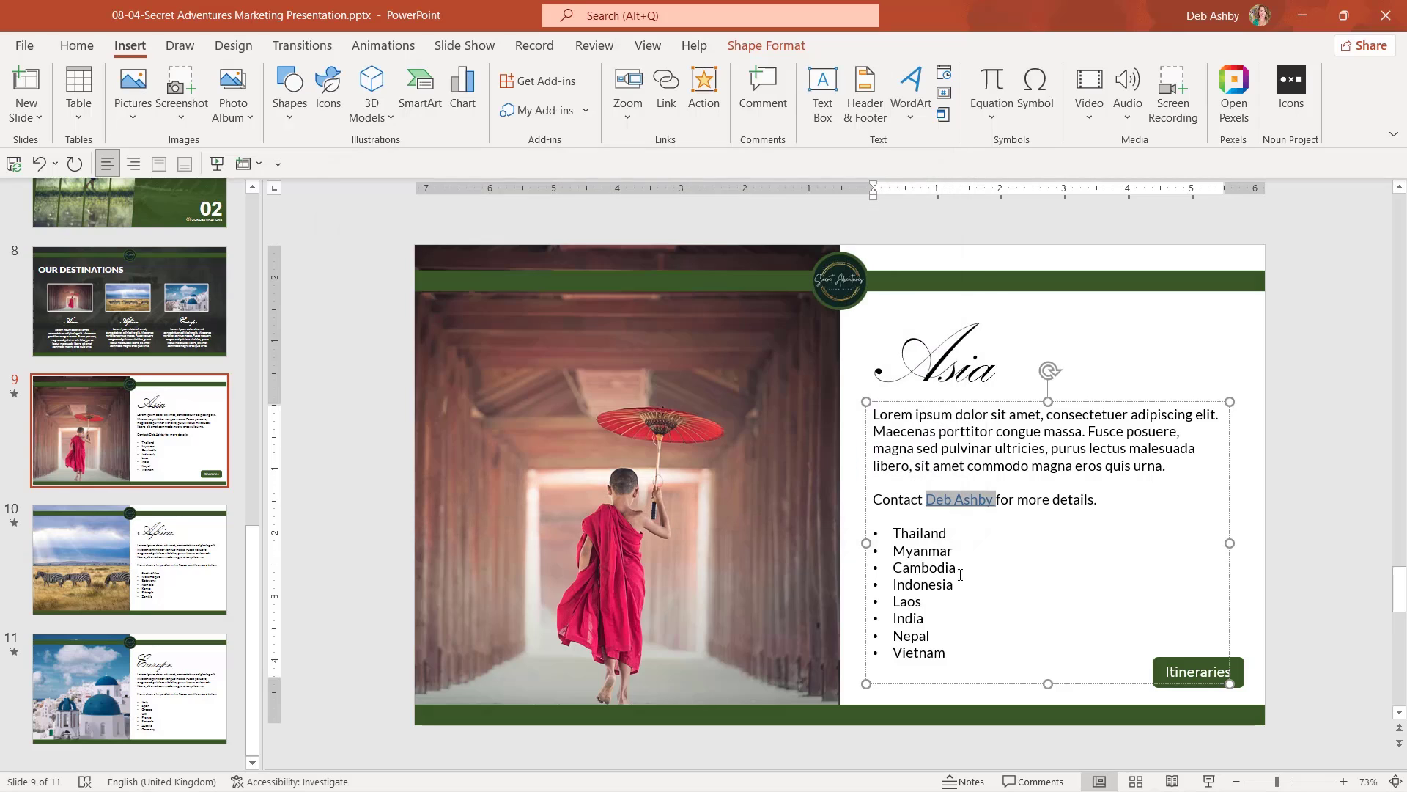
{"action": "left_click", "coordinate": [1088, 367]}
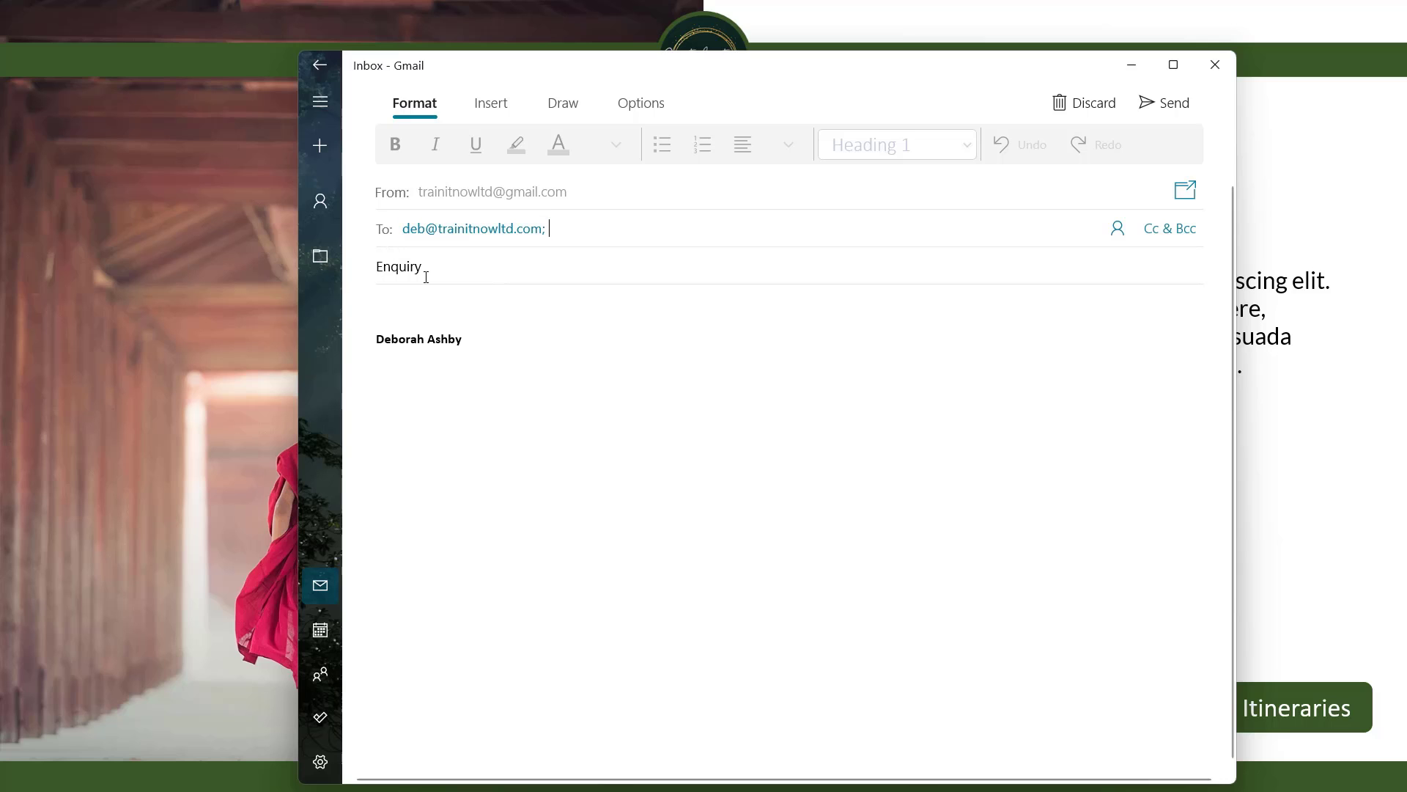
{"action": "left_click", "coordinate": [1215, 65]}
{"action": "key", "text": "Escape"}
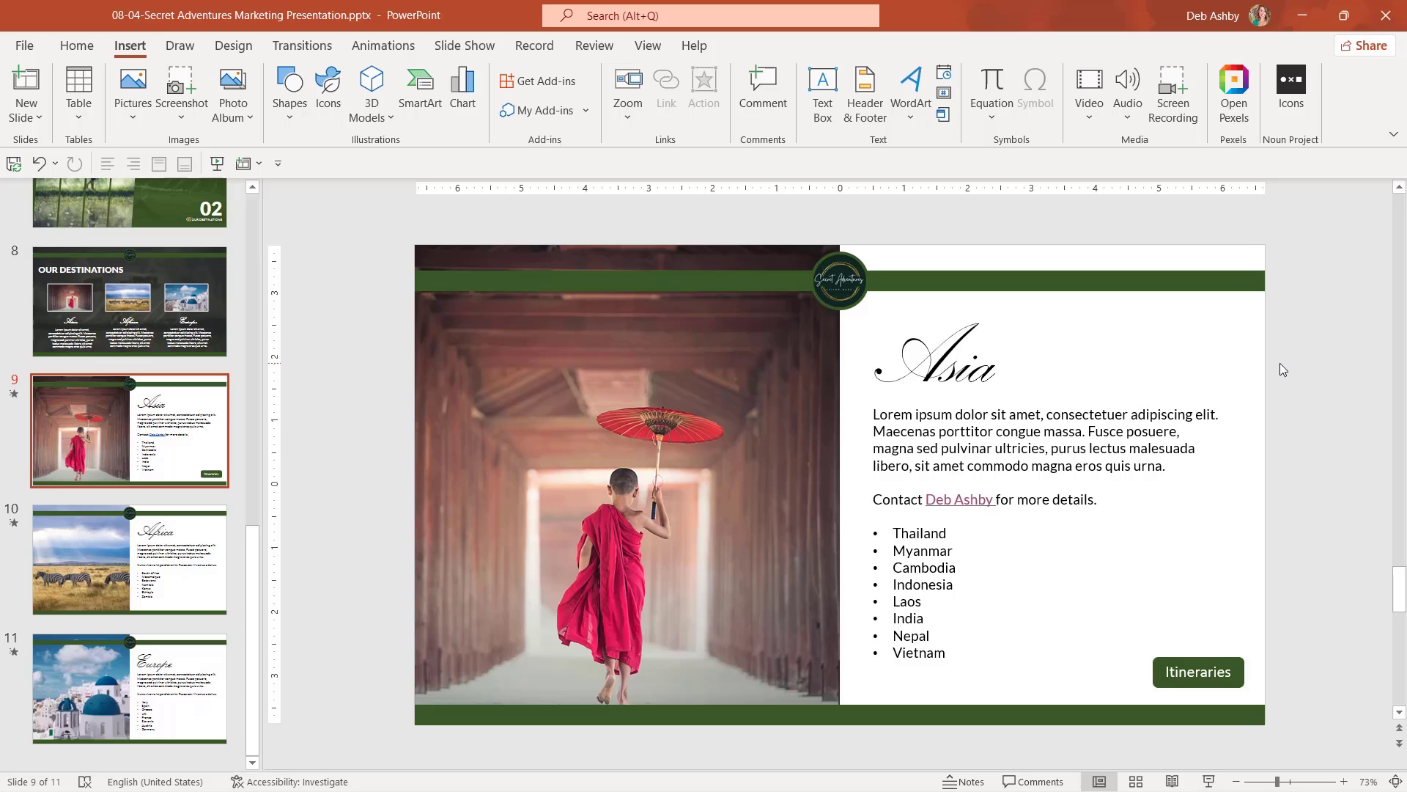